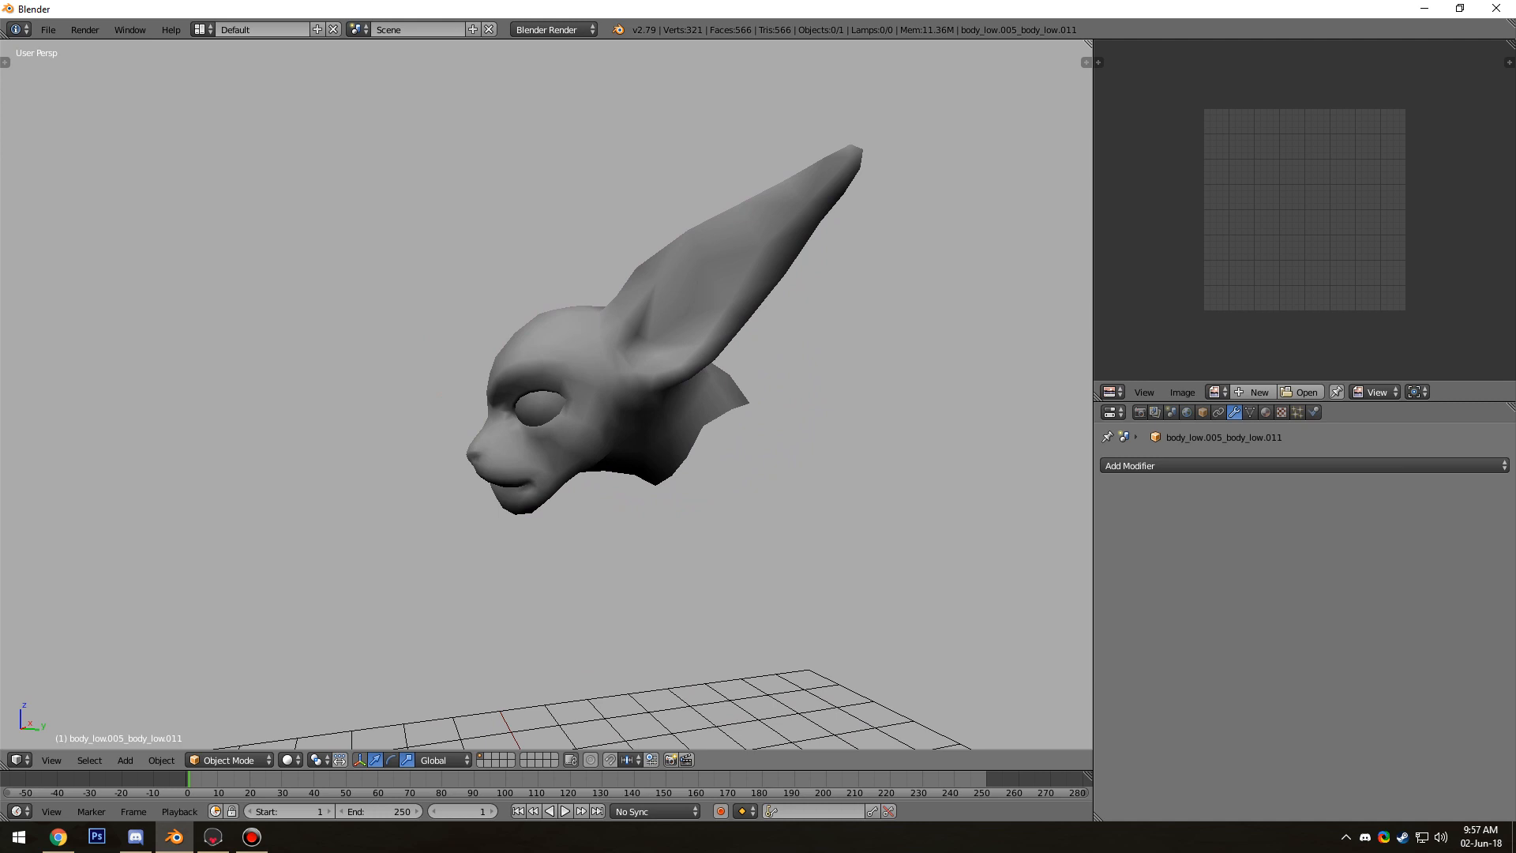
Enter Edit Mode on the head mesh and select all of its geometry so its UV layout is displayed
middle_drag(616, 442, 635, 470)
key(z)
key(z)
scroll(751, 444, up, 3)
key(Tab)
key(a)
key(a)
scroll(1229, 166, up, 1)
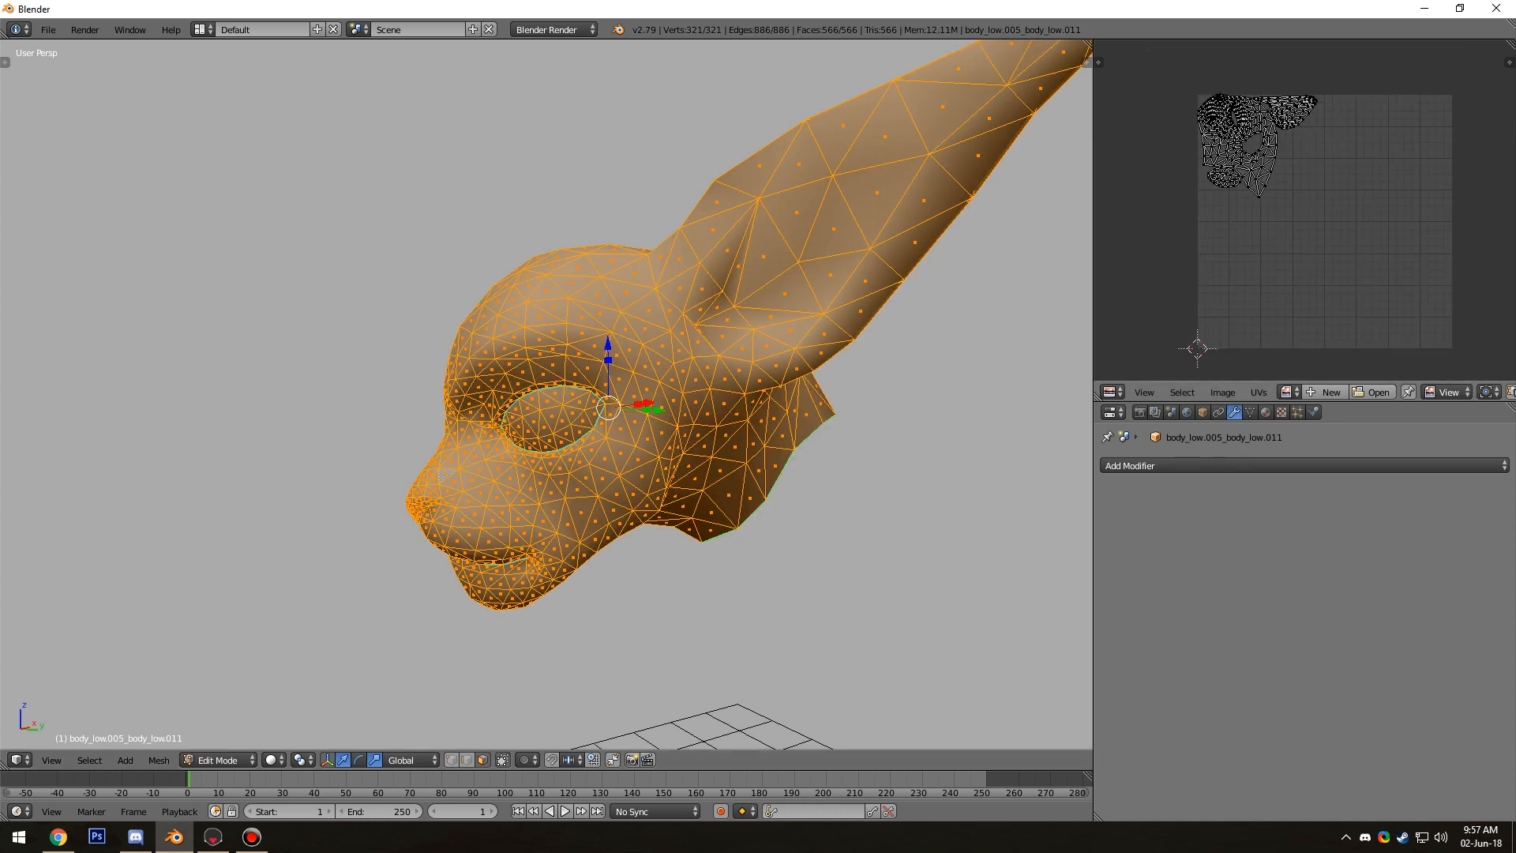
middle_drag(616, 442, 576, 432)
scroll(612, 442, up, 1)
scroll(598, 428, down, 1)
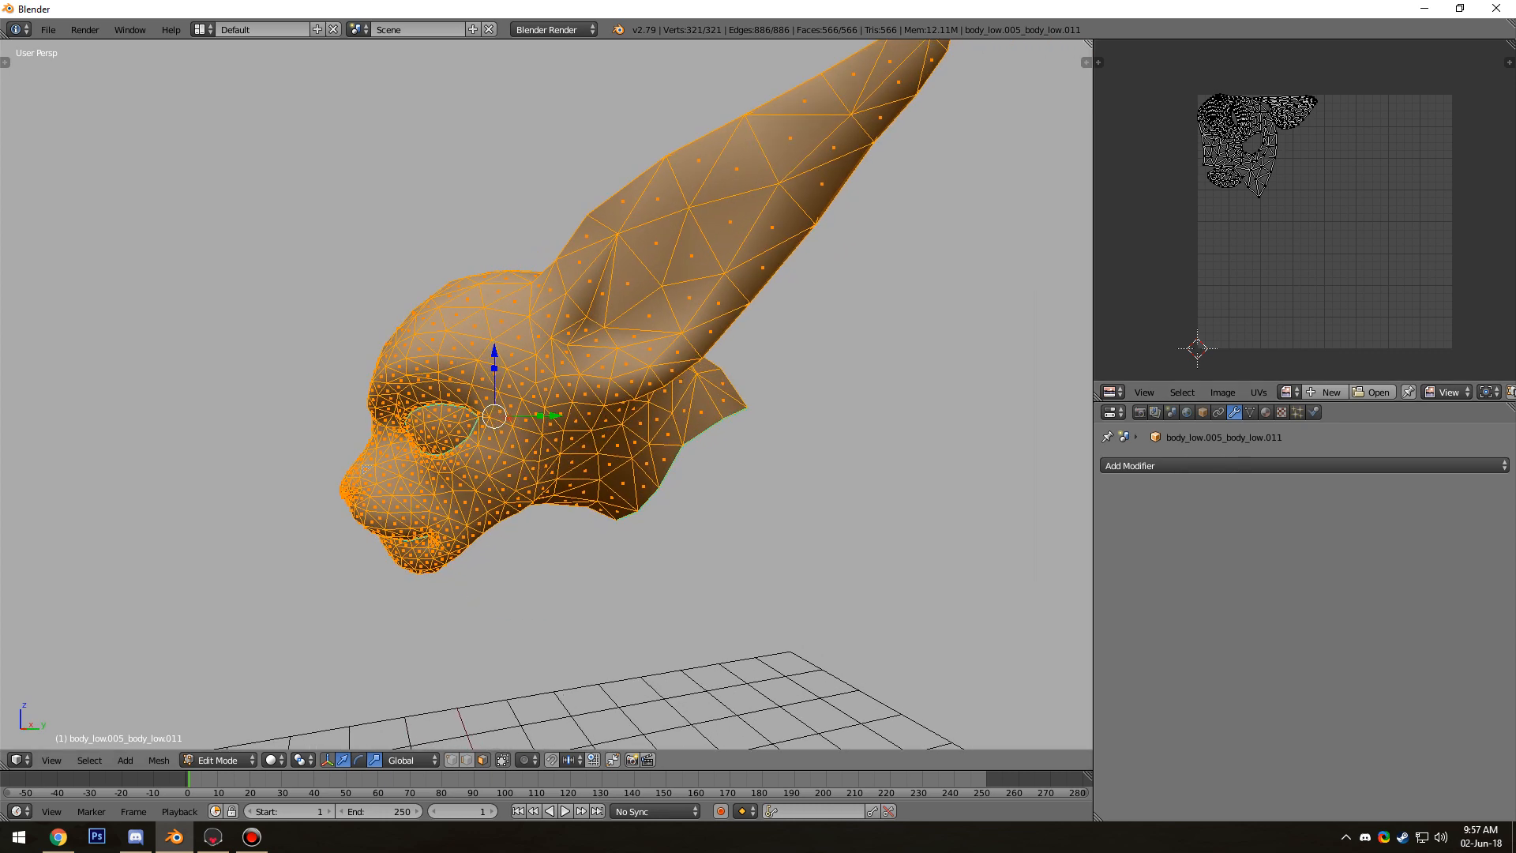
middle_drag(1264, 178, 1260, 229)
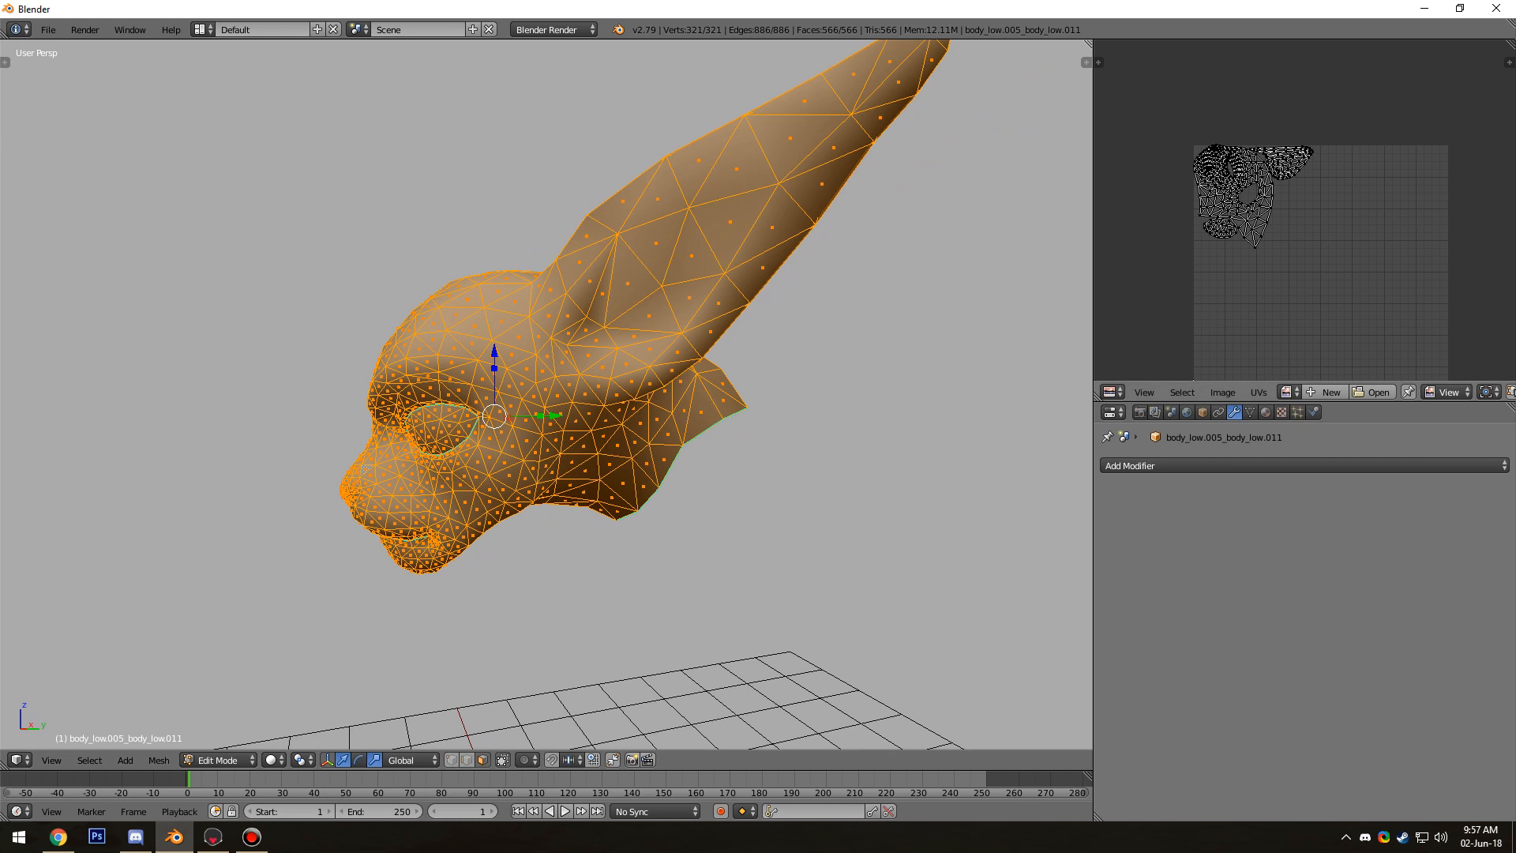
Widen the UV editor area and examine the head's UV islands alongside the mesh
drag(1093, 331, 752, 339)
scroll(1134, 210, up, 3)
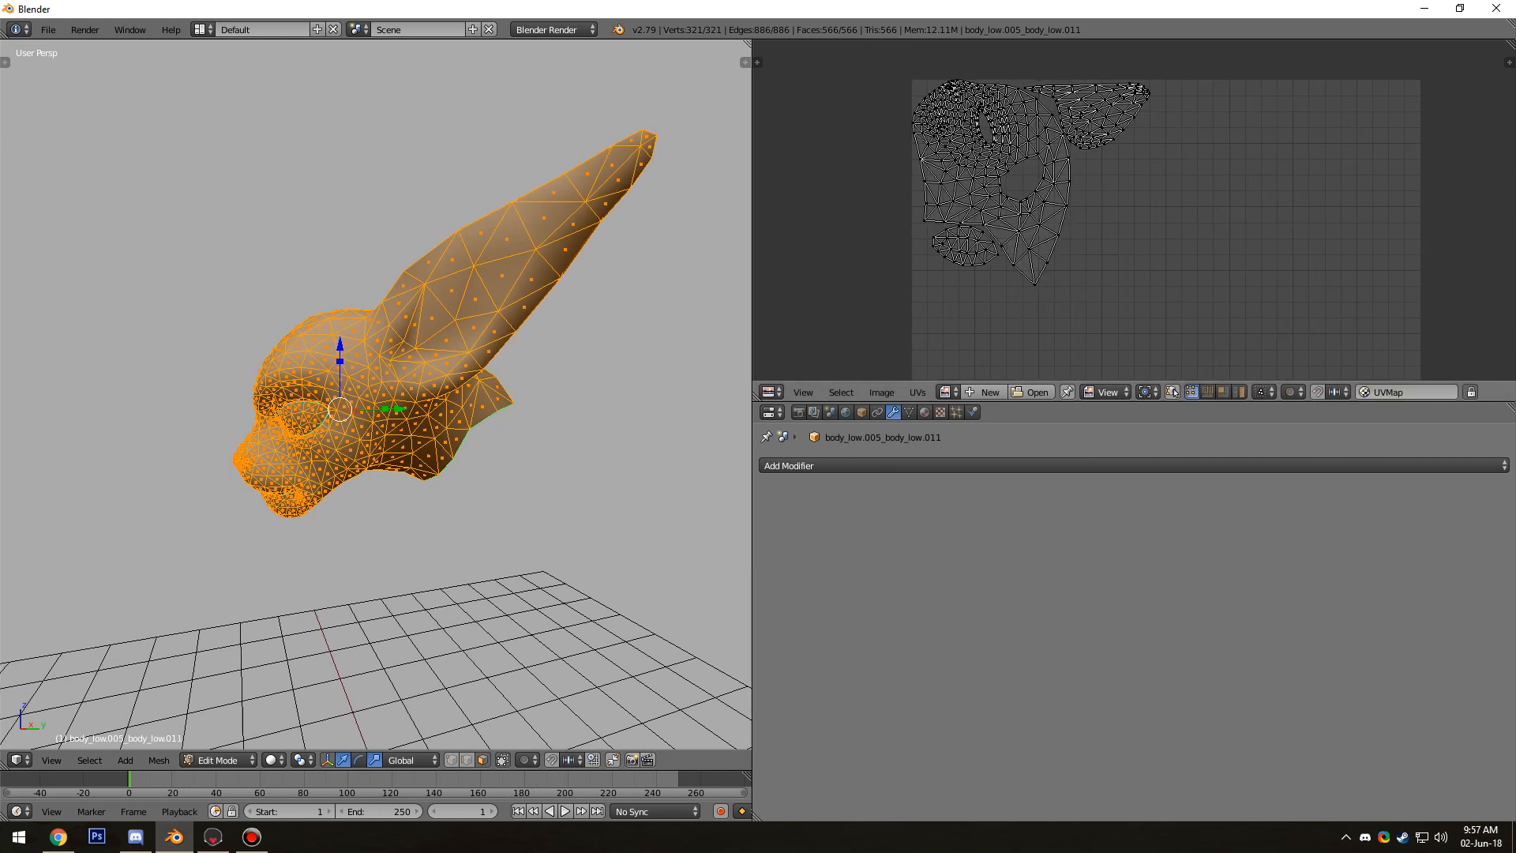
middle_drag(474, 395, 515, 389)
key(Tab)
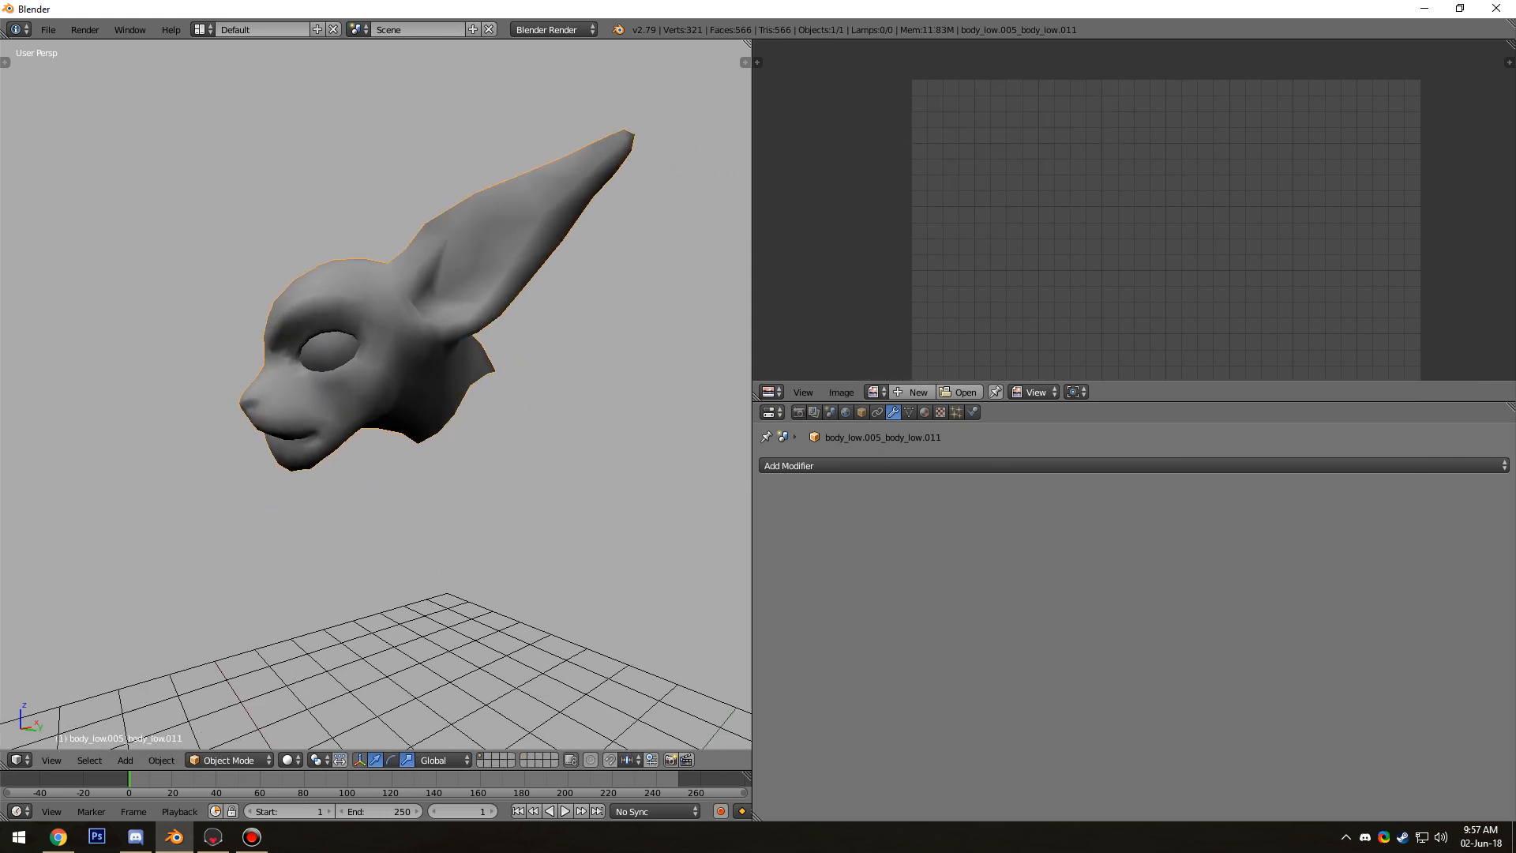
key(Tab)
scroll(1094, 221, down, 3)
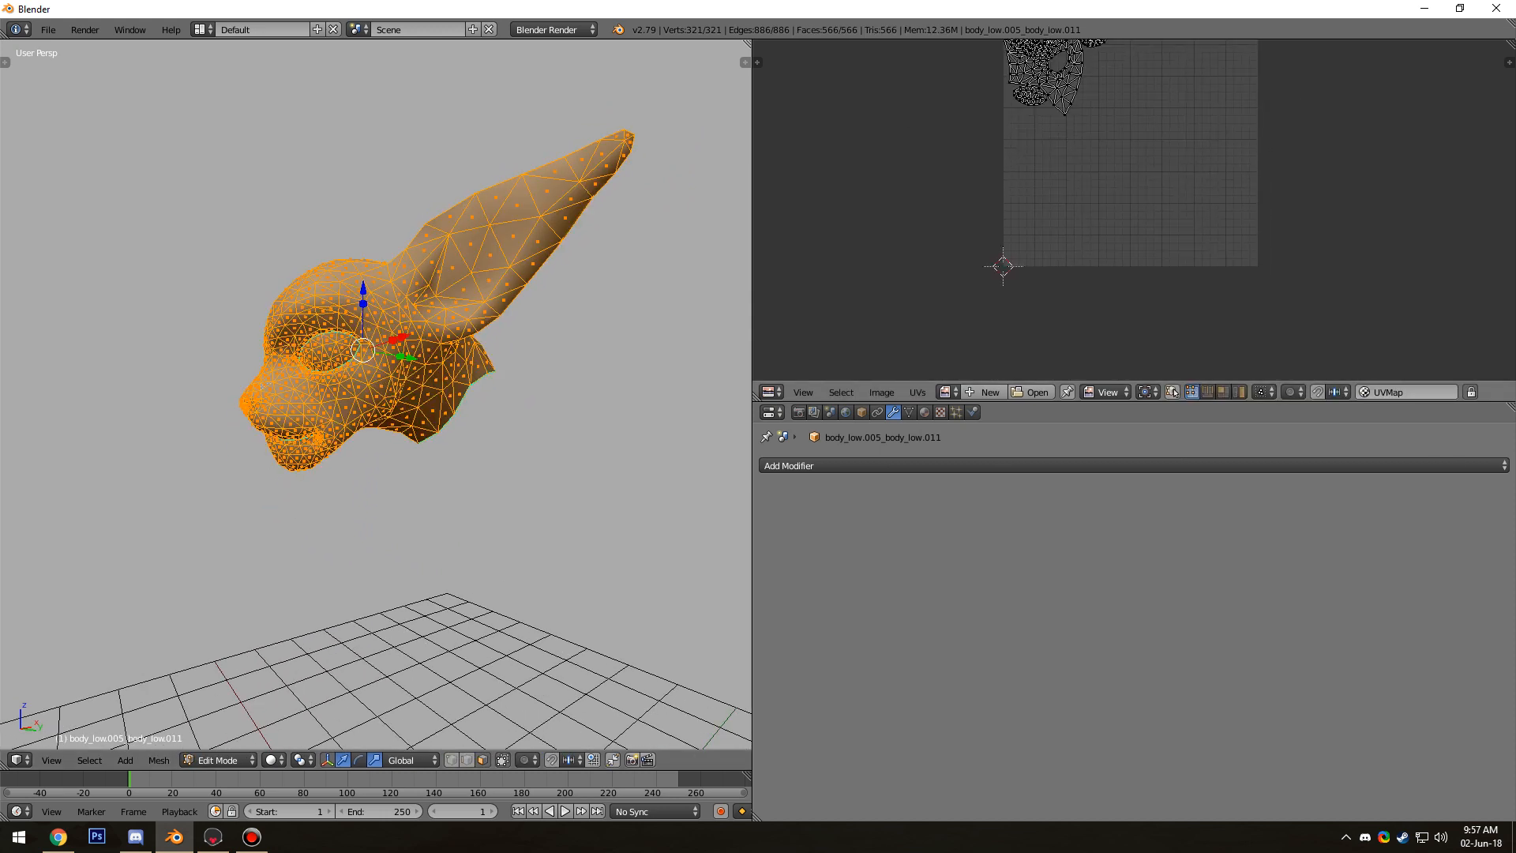
middle_drag(1105, 174, 1111, 225)
scroll(376, 395, down, 2)
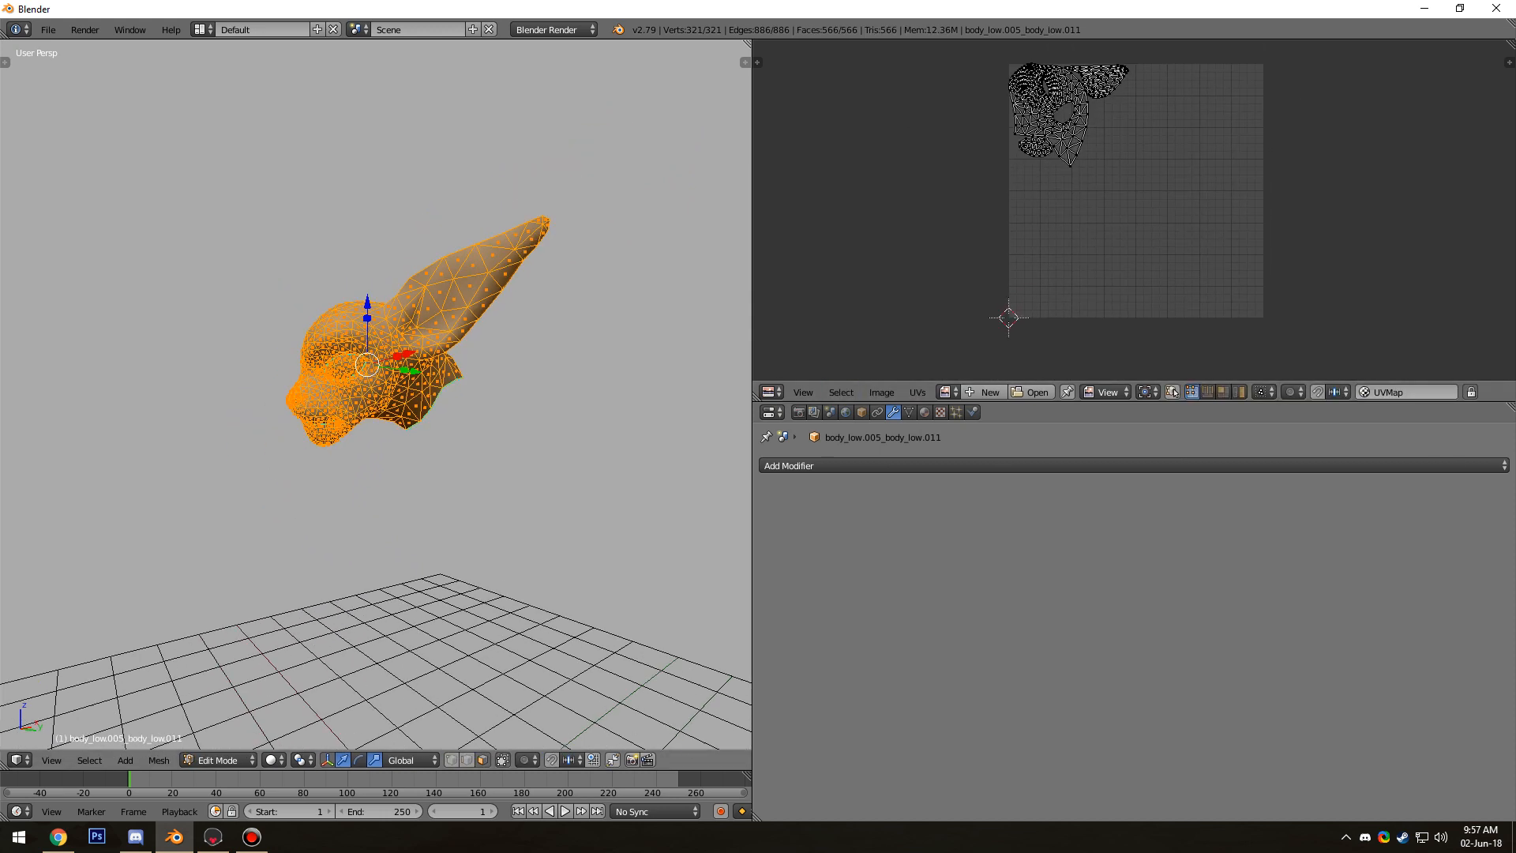
Examine the fully selected head from several angles and enlarge the 3D viewport area at the UV editor's expense
middle_drag(395, 395, 356, 404)
scroll(376, 355, up, 3)
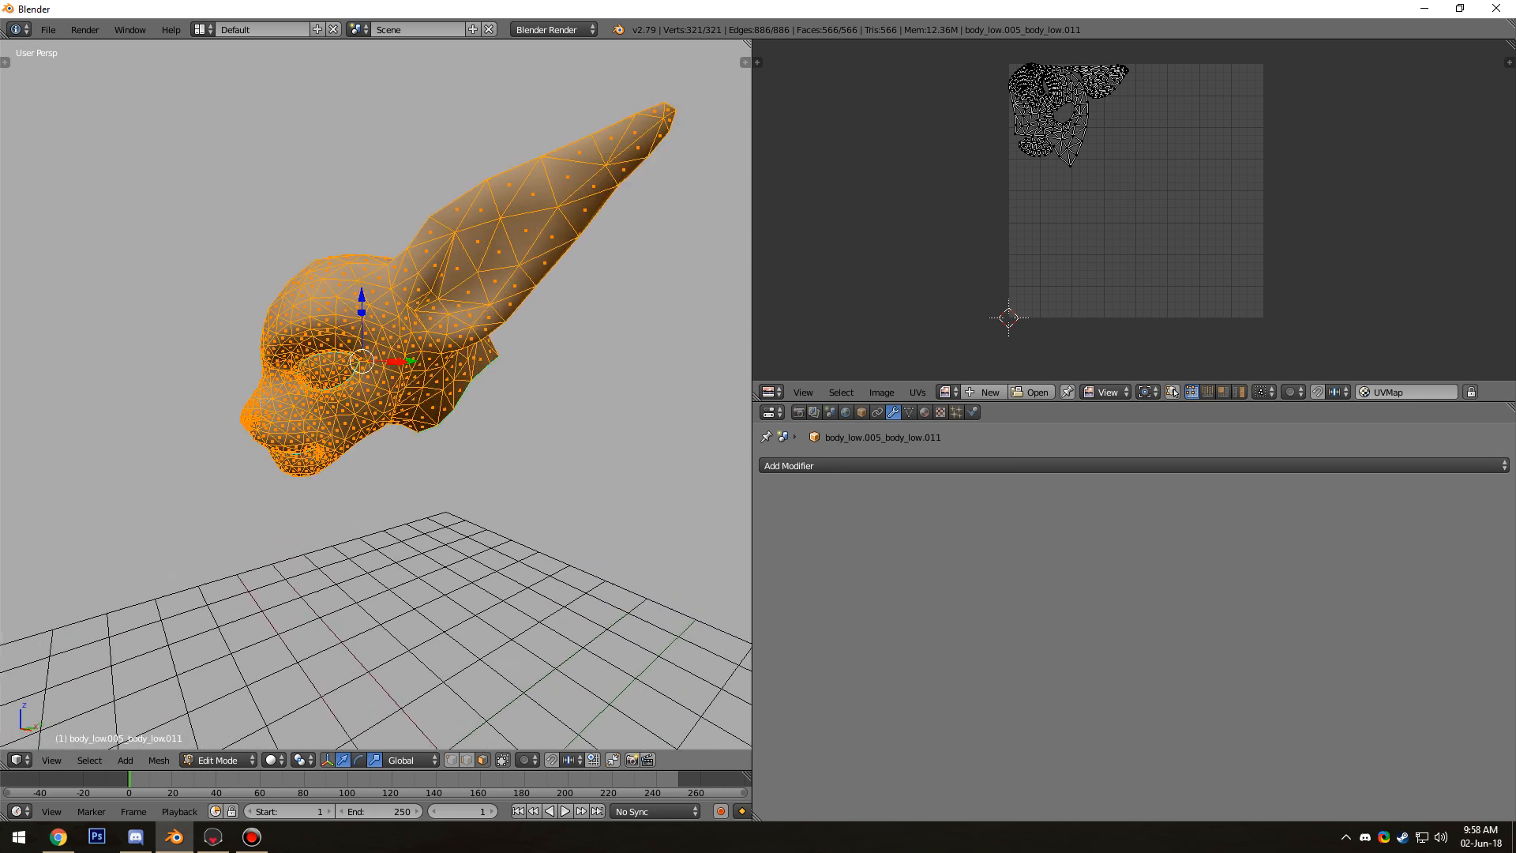
middle_drag(1137, 237, 1230, 279)
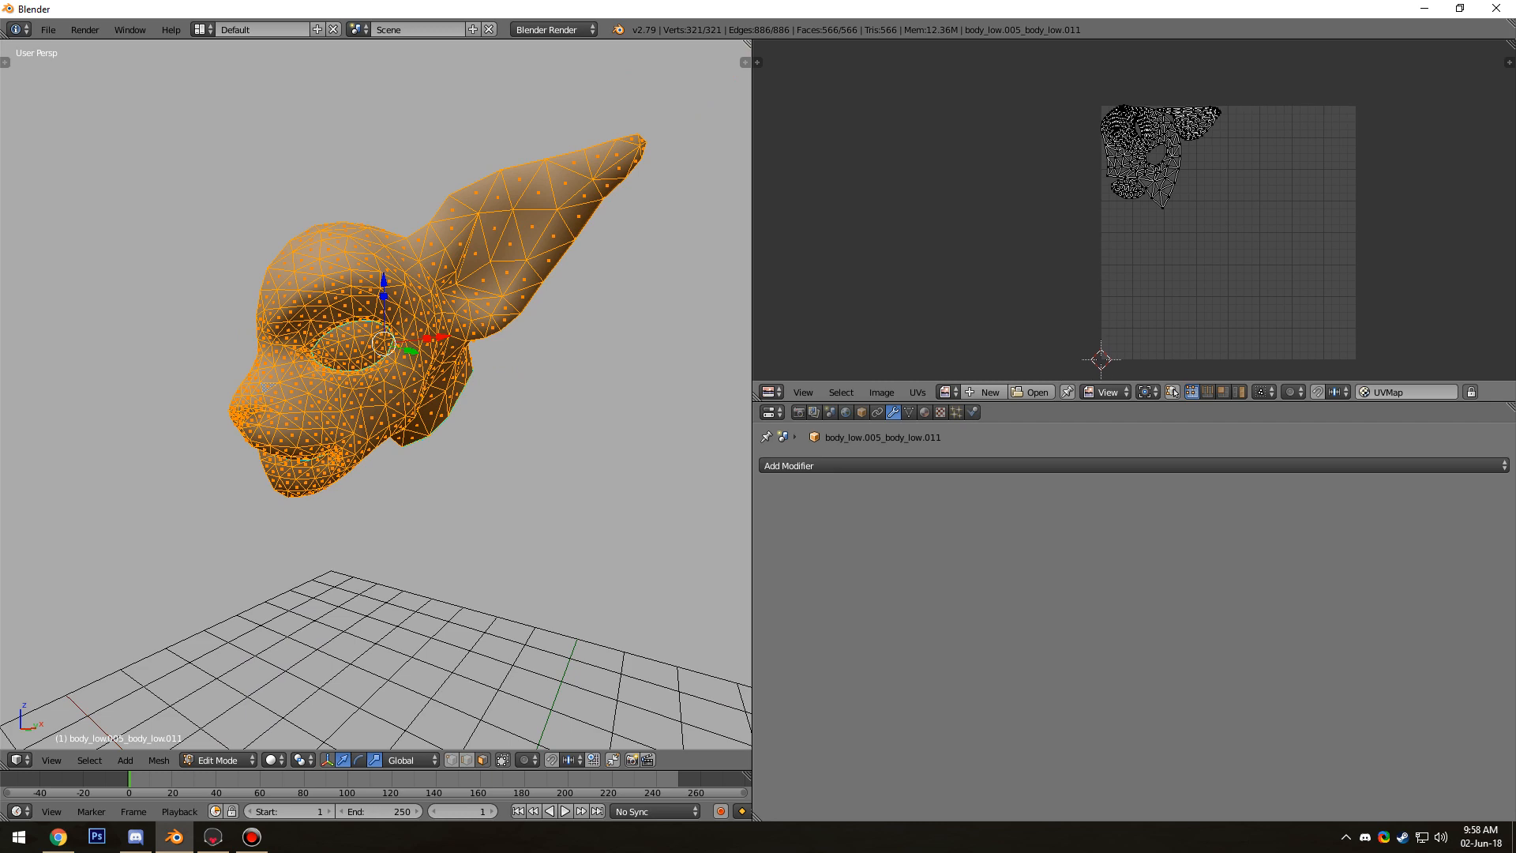
middle_drag(395, 395, 335, 388)
scroll(336, 379, up, 1)
shift+middle_drag(336, 389, 304, 442)
middle_drag(189, 429, 196, 429)
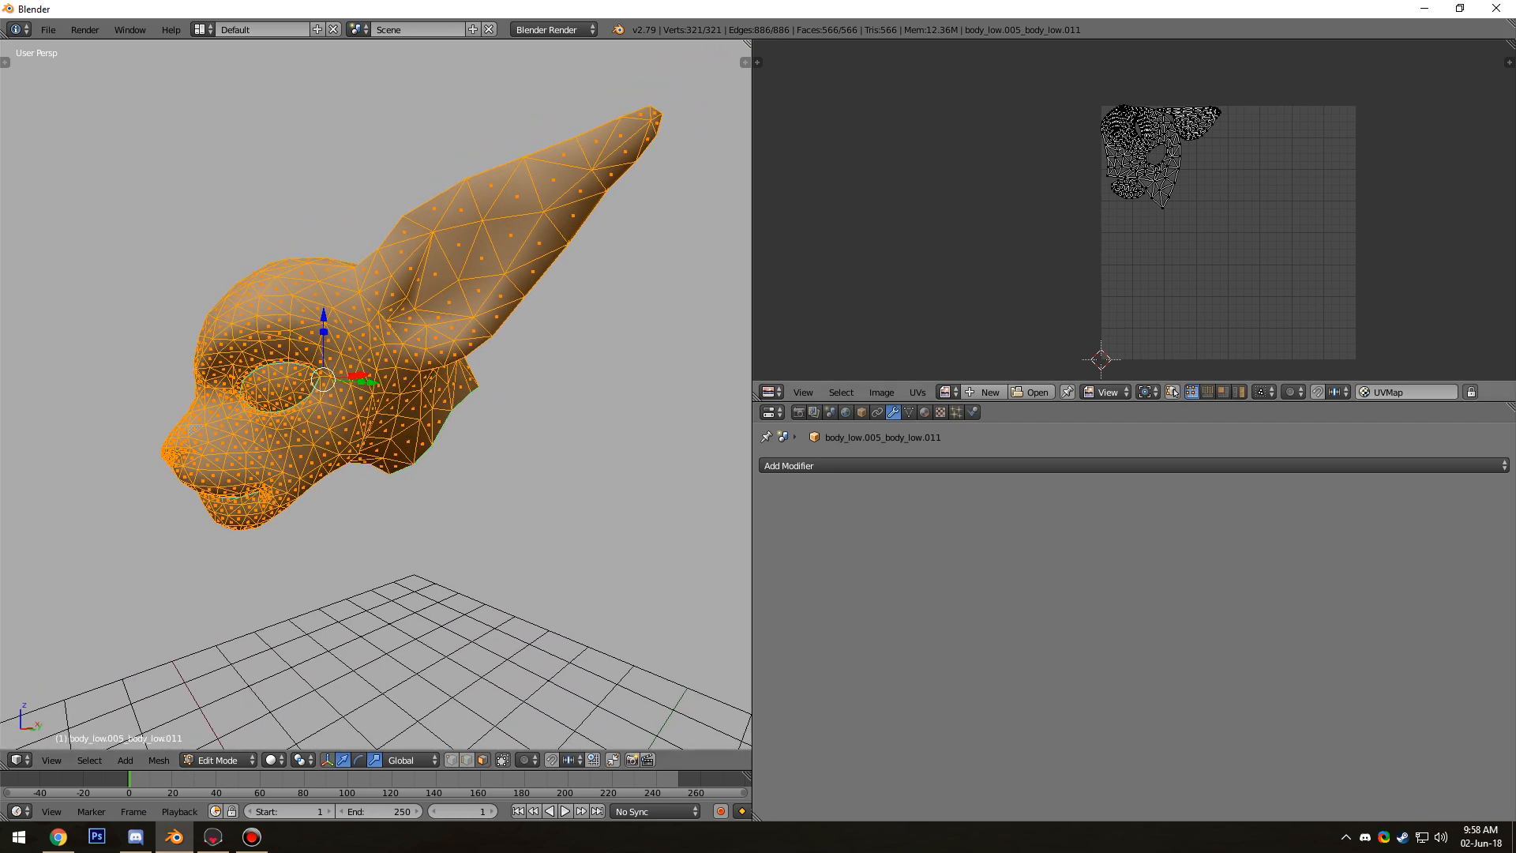
drag(753, 411, 875, 411)
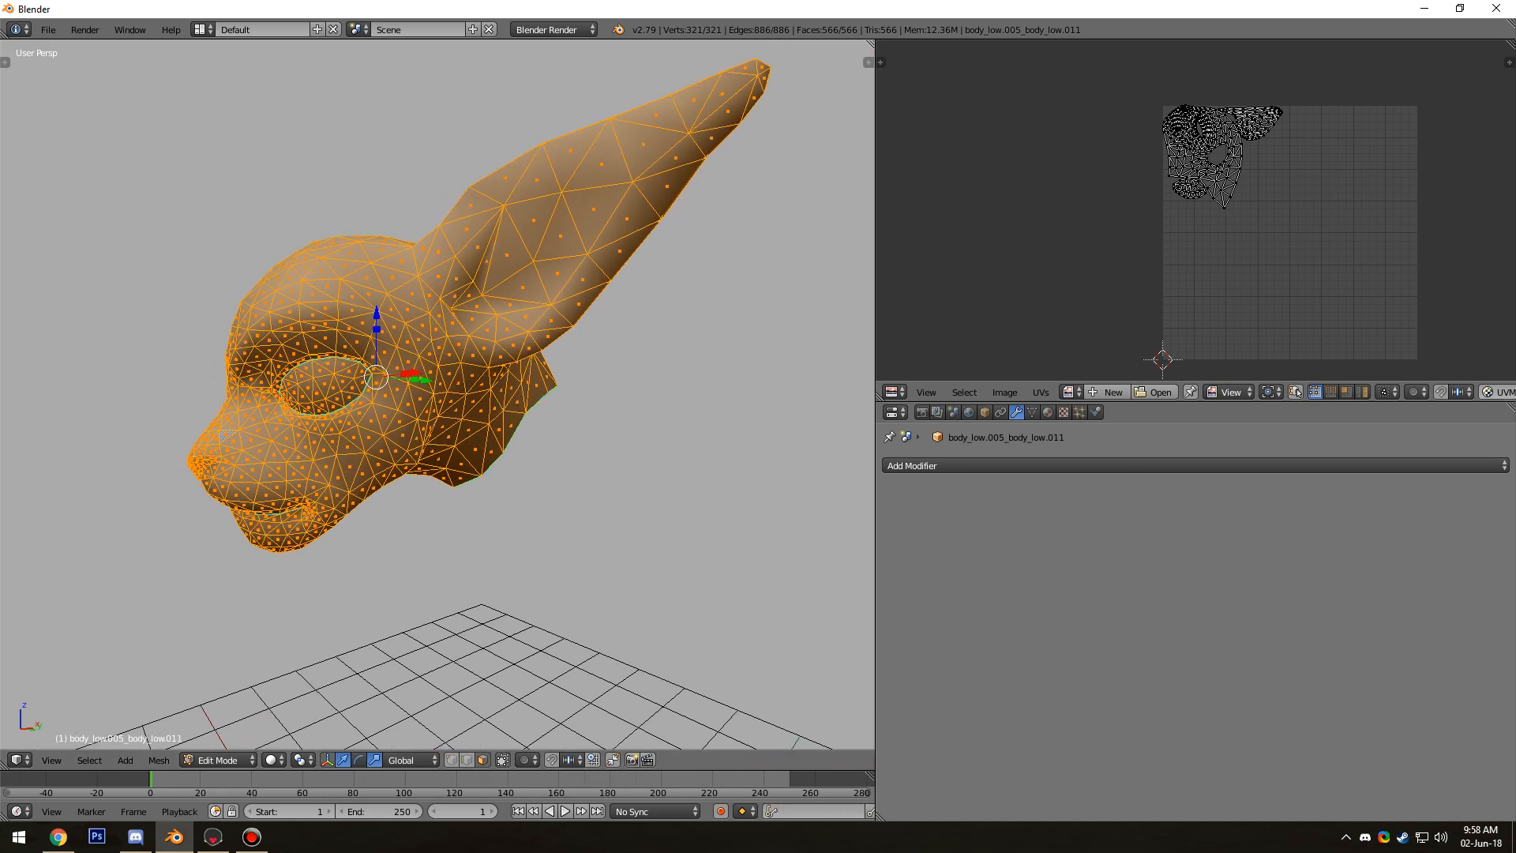
Get a close-up of the head around the eye and deselect all geometry in Edit Mode
shift+middle_drag(442, 395, 758, 375)
scroll(549, 398, up, 2)
scroll(738, 399, up, 2)
key(Tab)
key(Tab)
key(a)
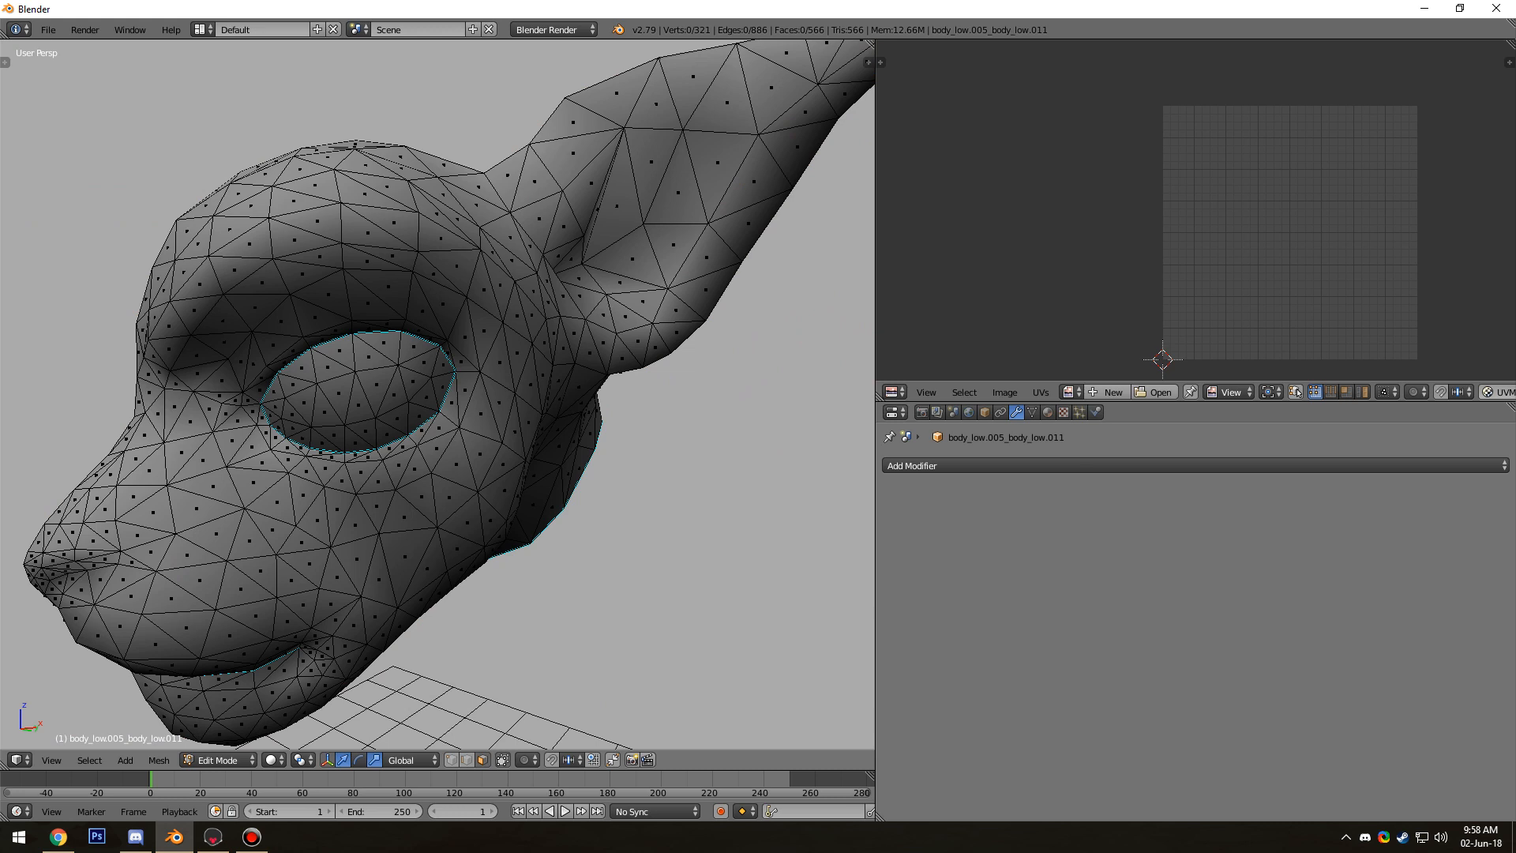
Select the strip of triangles along the brow above the eye, and clear that selection again
shift+right_click(388, 286)
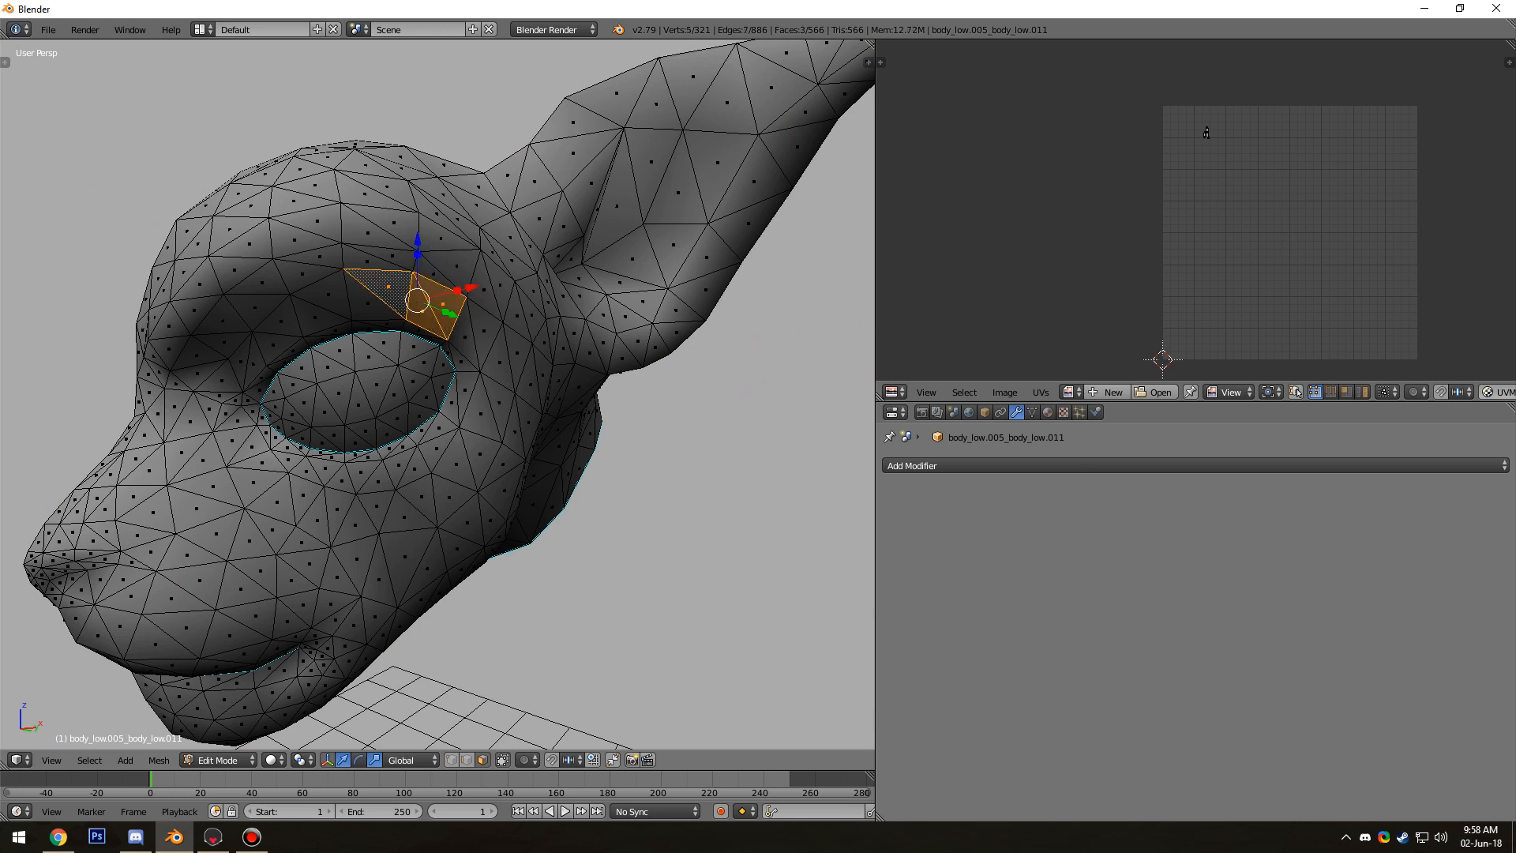
shift+right_click(368, 303)
shift+right_click(329, 295)
shift+right_click(316, 317)
shift+right_click(281, 322)
shift+right_click(273, 345)
shift+right_click(254, 357)
shift+right_click(240, 365)
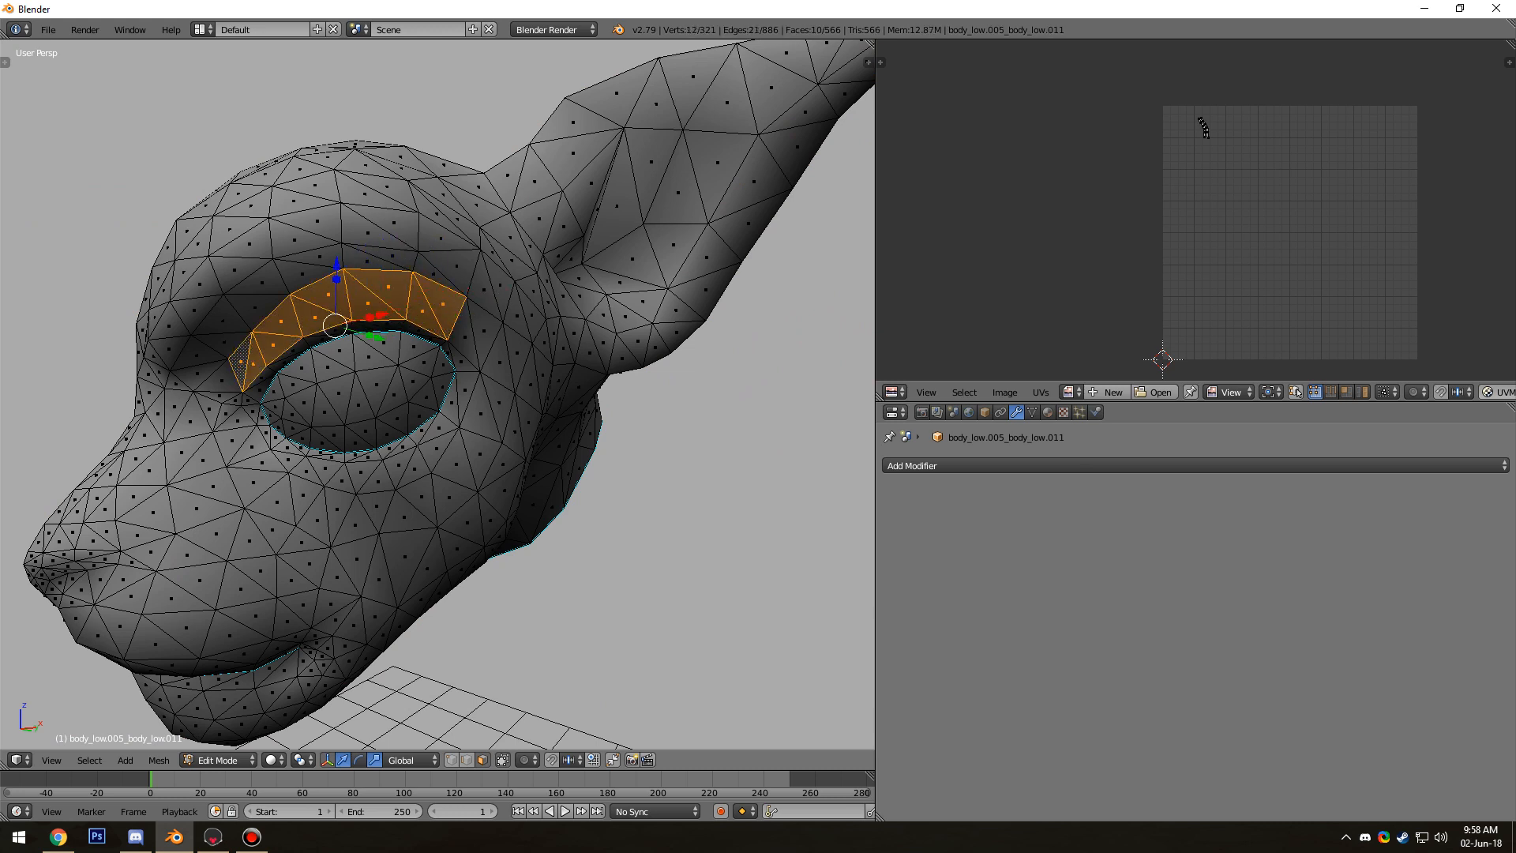
middle_drag(332, 395, 364, 331)
key(a)
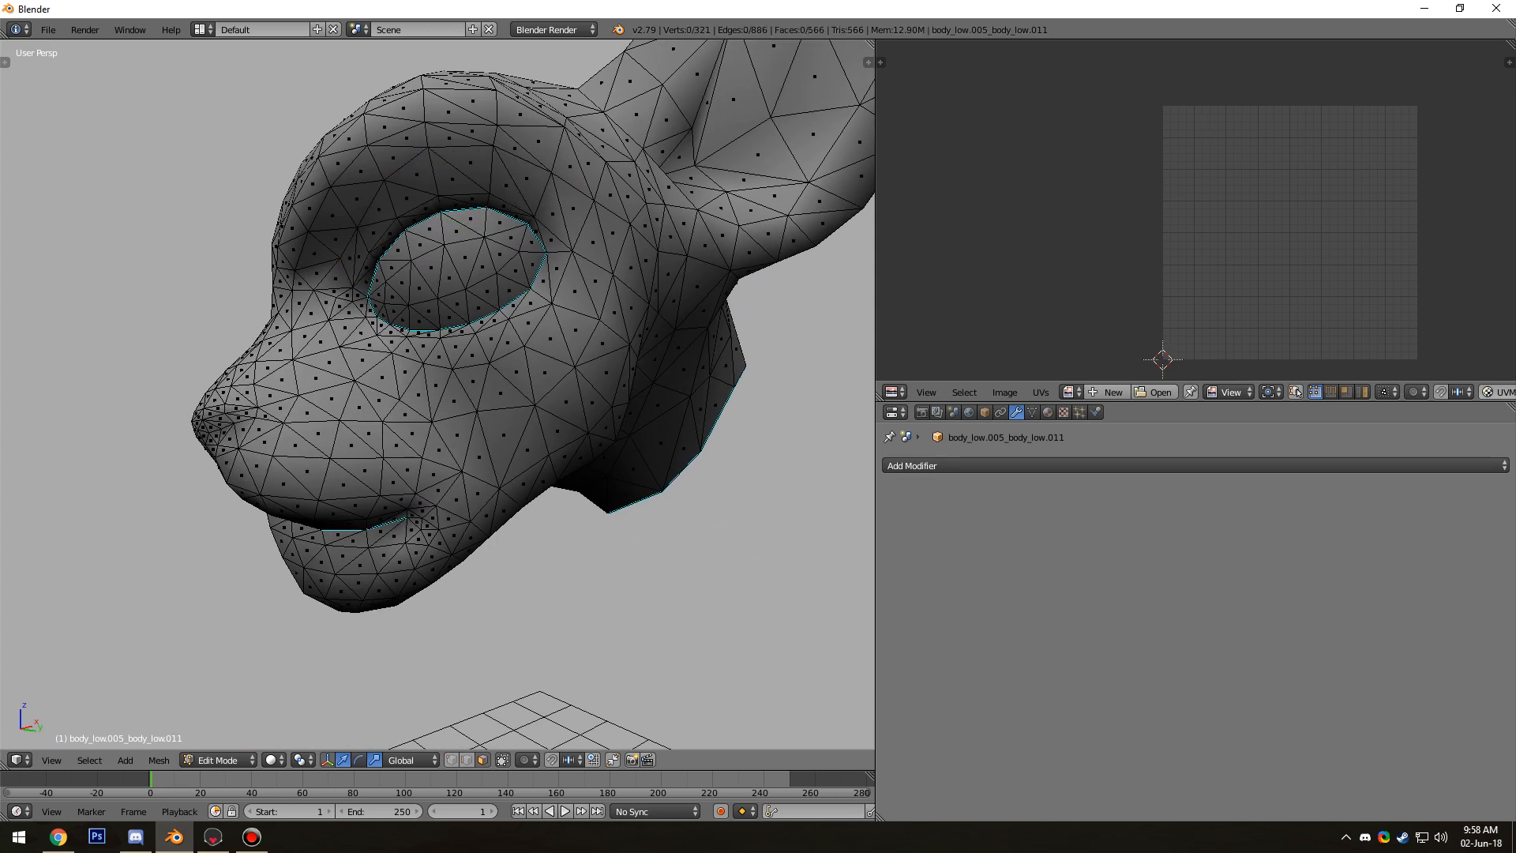
Rotate the edge shared by two adjacent forehead triangles clockwise and check the shading in Object Mode
scroll(438, 395, down, 2)
middle_drag(443, 379, 446, 460)
scroll(437, 395, up, 2)
right_click(366, 387)
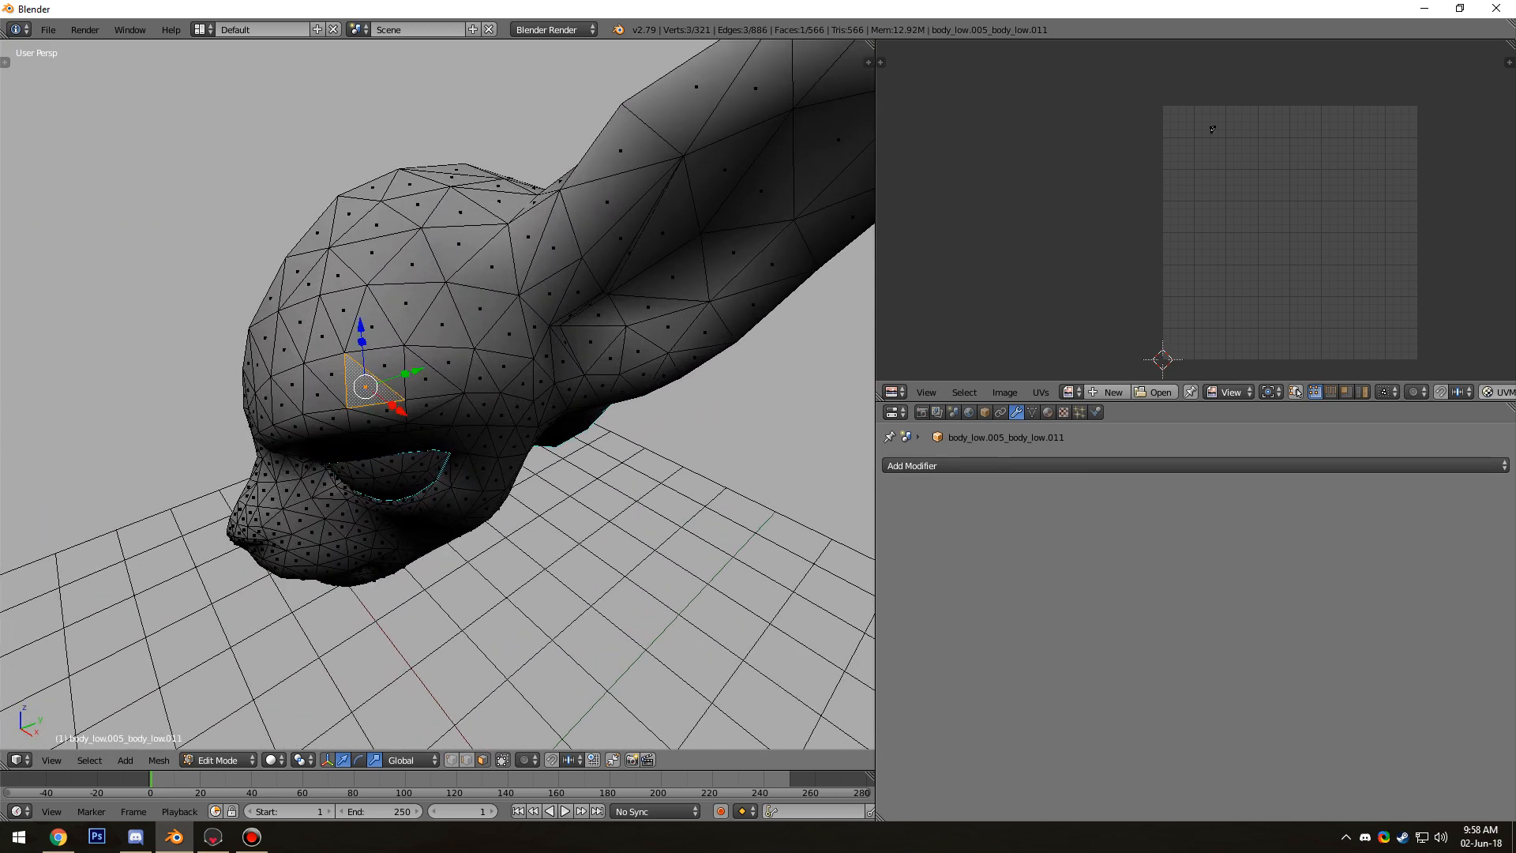
shift+right_click(384, 366)
key(ctrl+e)
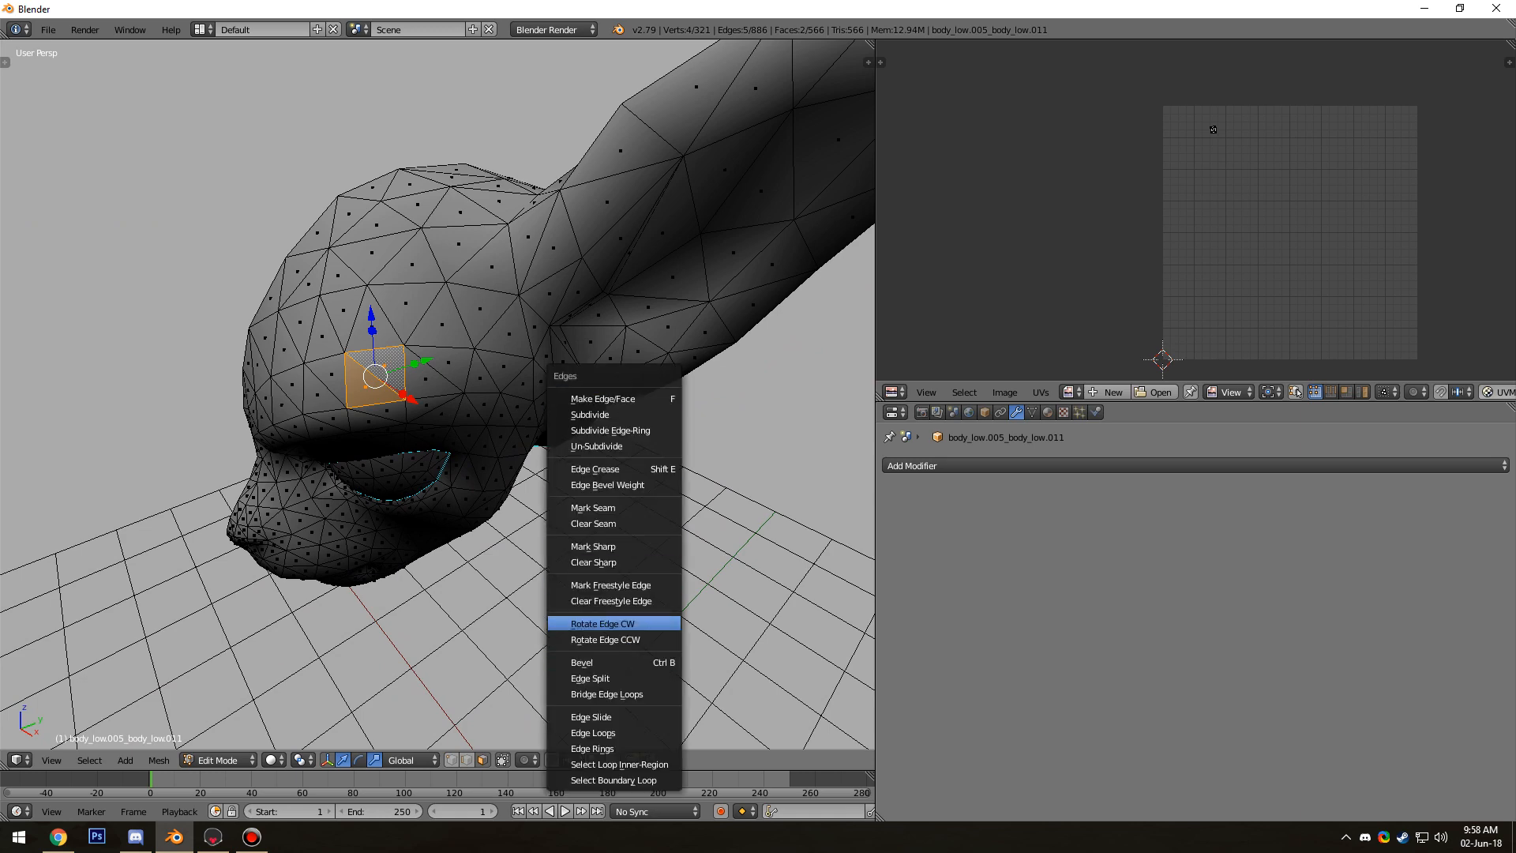
click(602, 623)
key(Tab)
middle_drag(505, 474, 444, 392)
key(Tab)
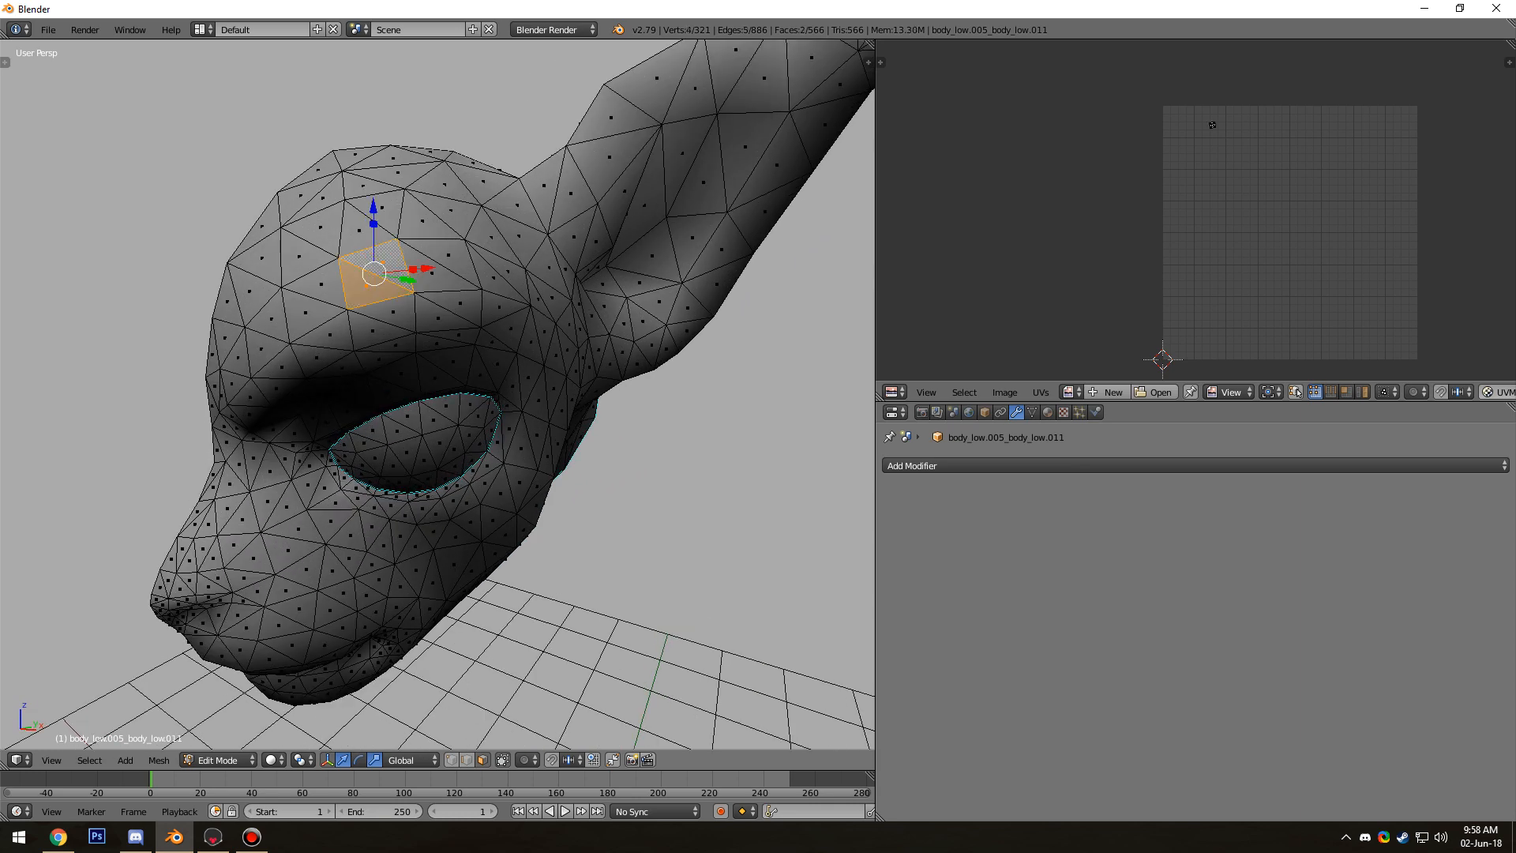
Rotate the edge between the two selected forehead triangles once more and view the shading in Object Mode
key(ctrl+e)
click(637, 323)
key(Tab)
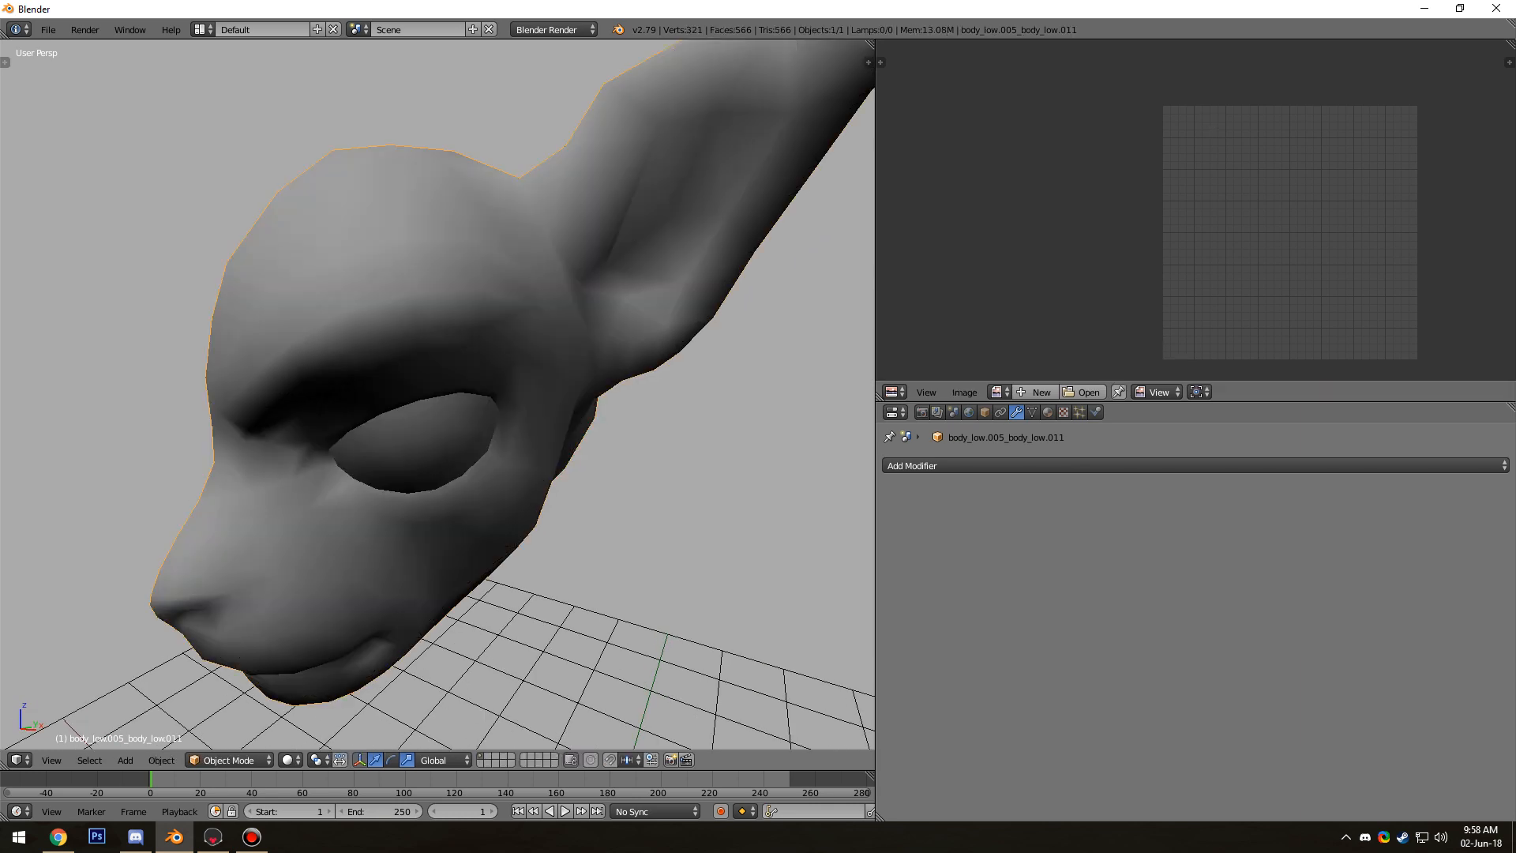
Return to Edit Mode and examine the triangles around the brow, eye and ear, leaving nothing selected
key(Tab)
key(a)
key(a)
middle_drag(506, 340, 488, 382)
scroll(466, 372, up, 2)
key(a)
key(a)
scroll(530, 383, up, 3)
right_click(484, 369)
right_click(501, 339)
right_click(467, 274)
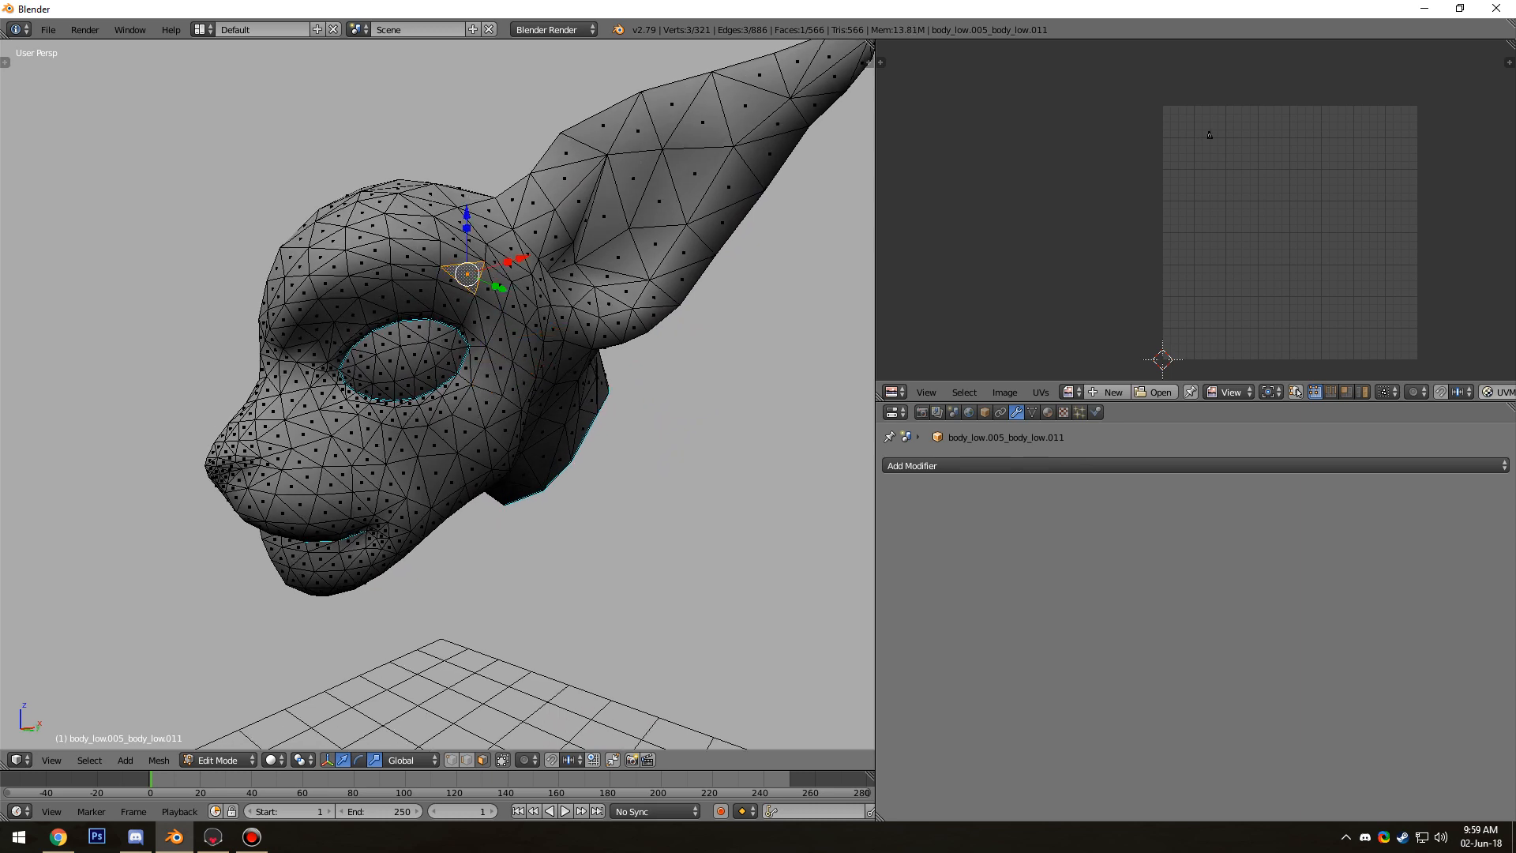
key(a)
middle_drag(467, 274, 496, 293)
scroll(529, 278, down, 3)
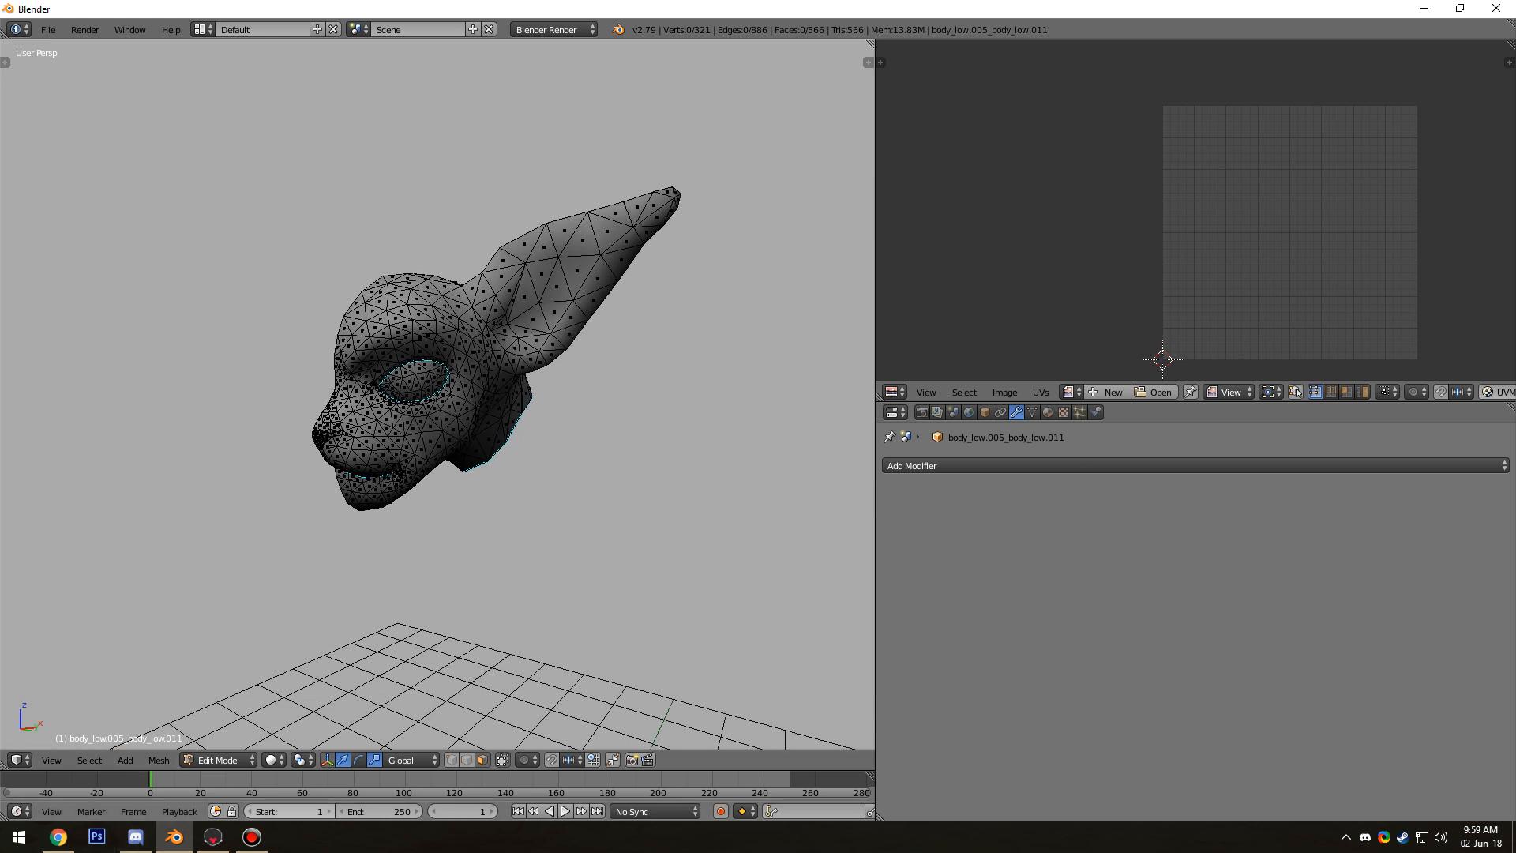
Switch to Marmoset Toolbag and set the scene's sky light to the Garage preset
click(213, 837)
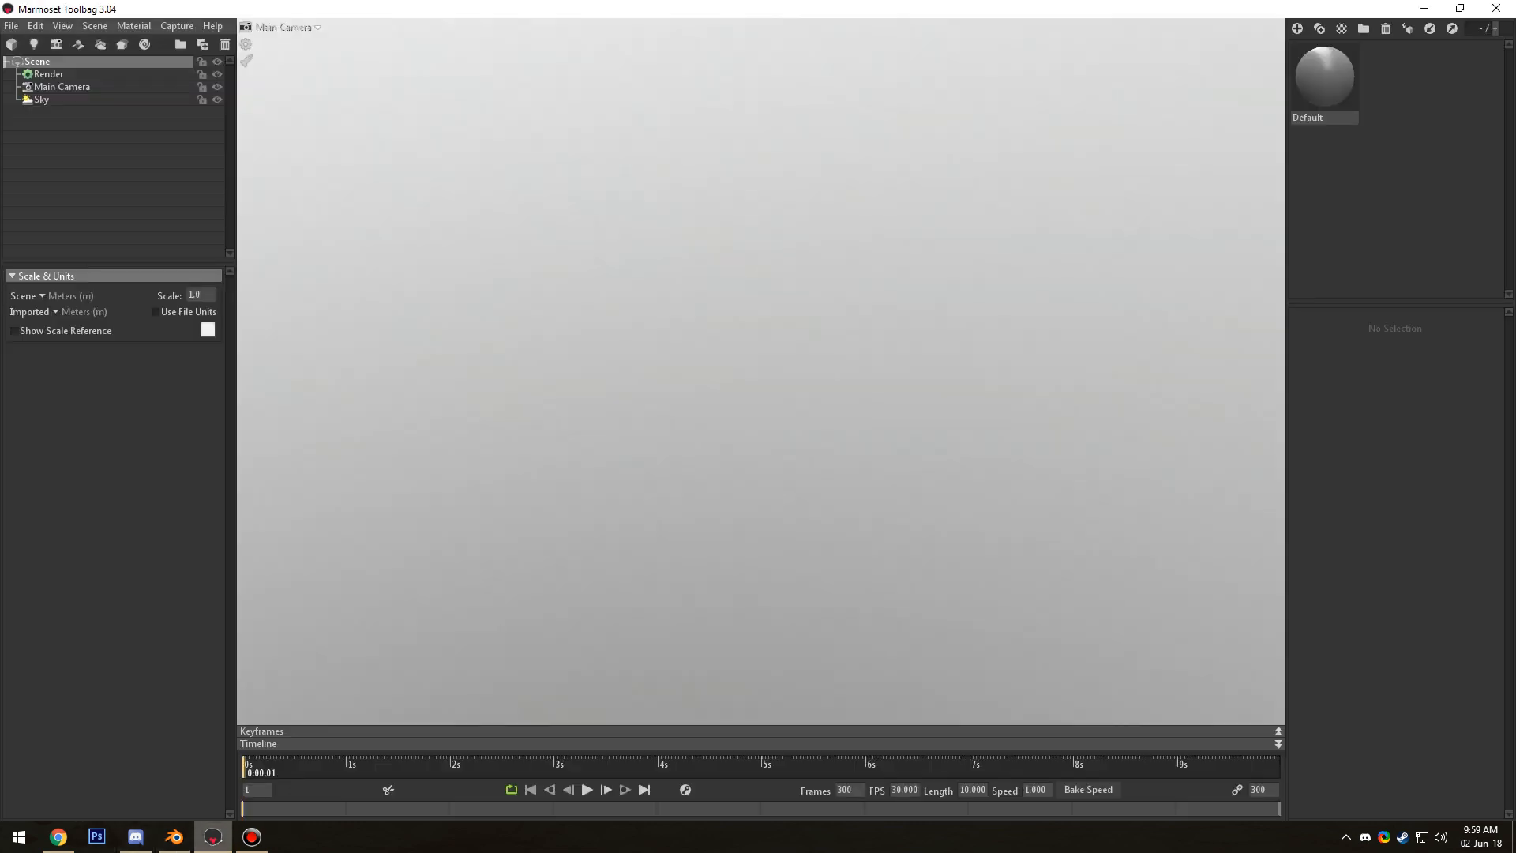
click(56, 100)
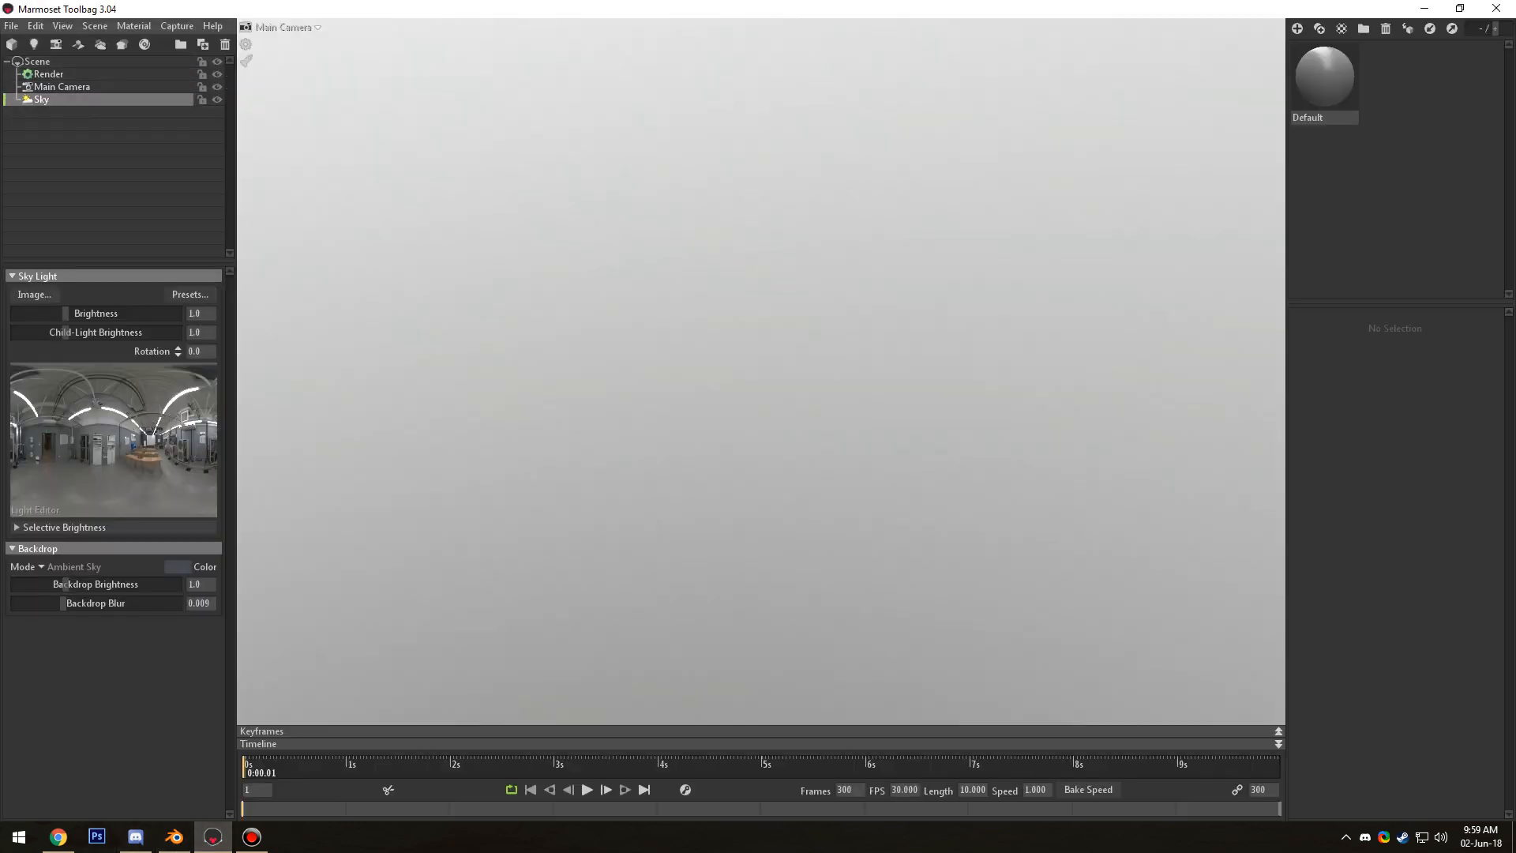
click(190, 294)
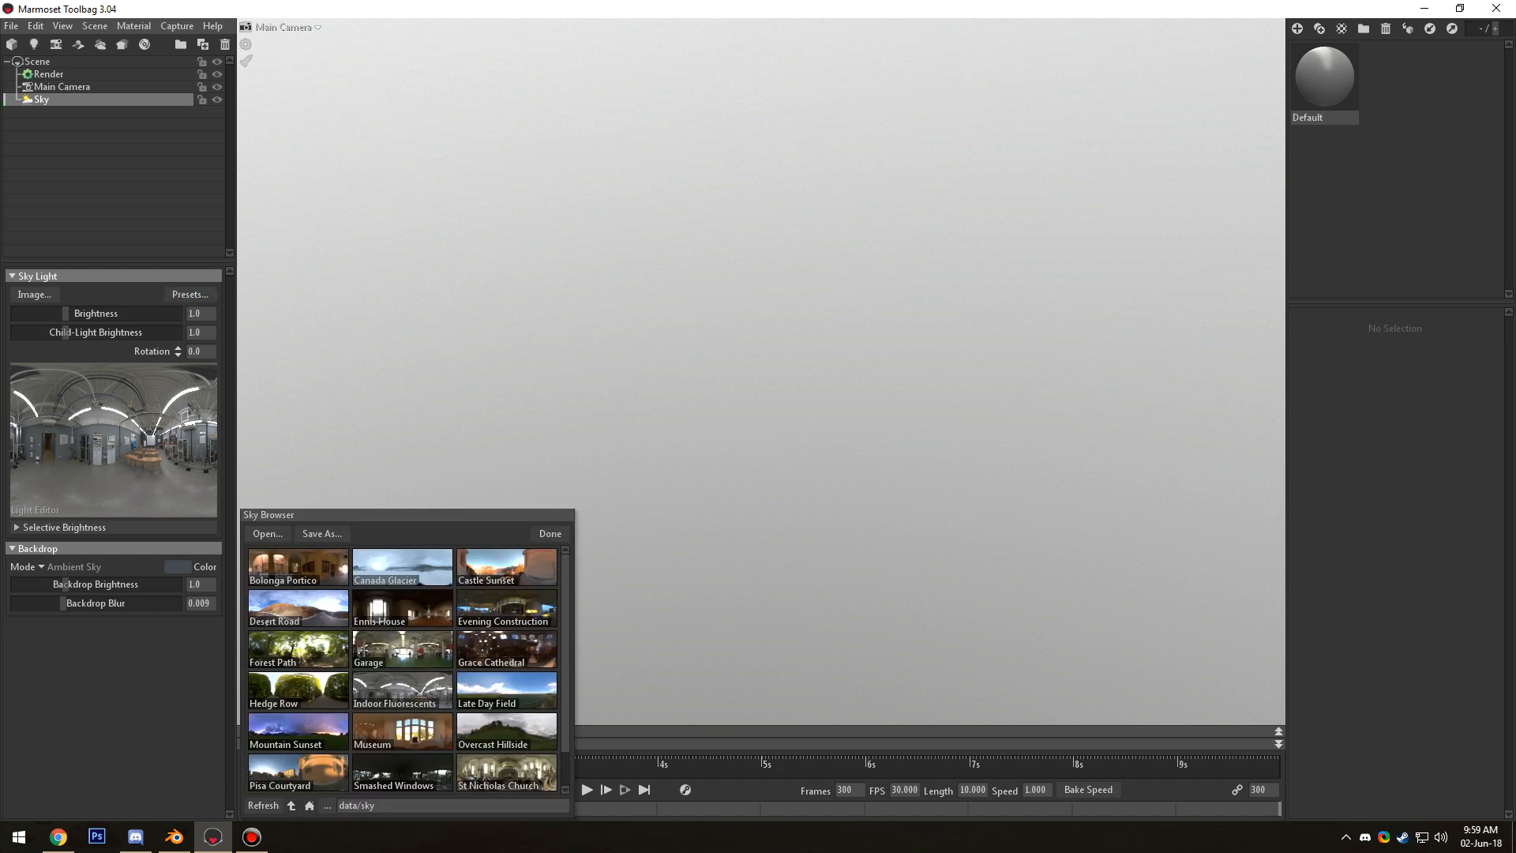
click(403, 649)
click(550, 534)
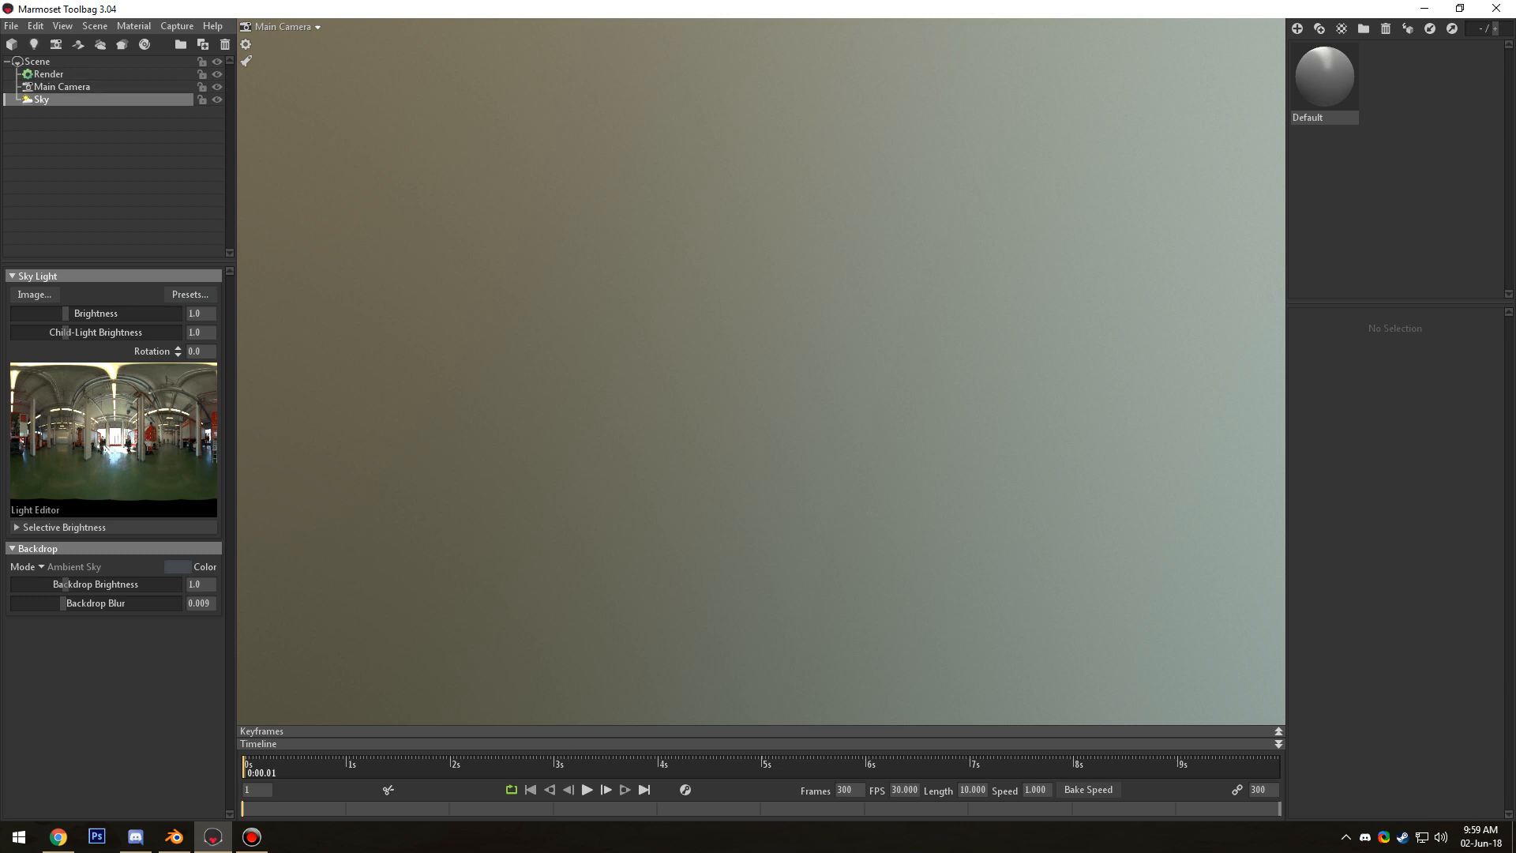
Add a new baker to the scene
click(11, 26)
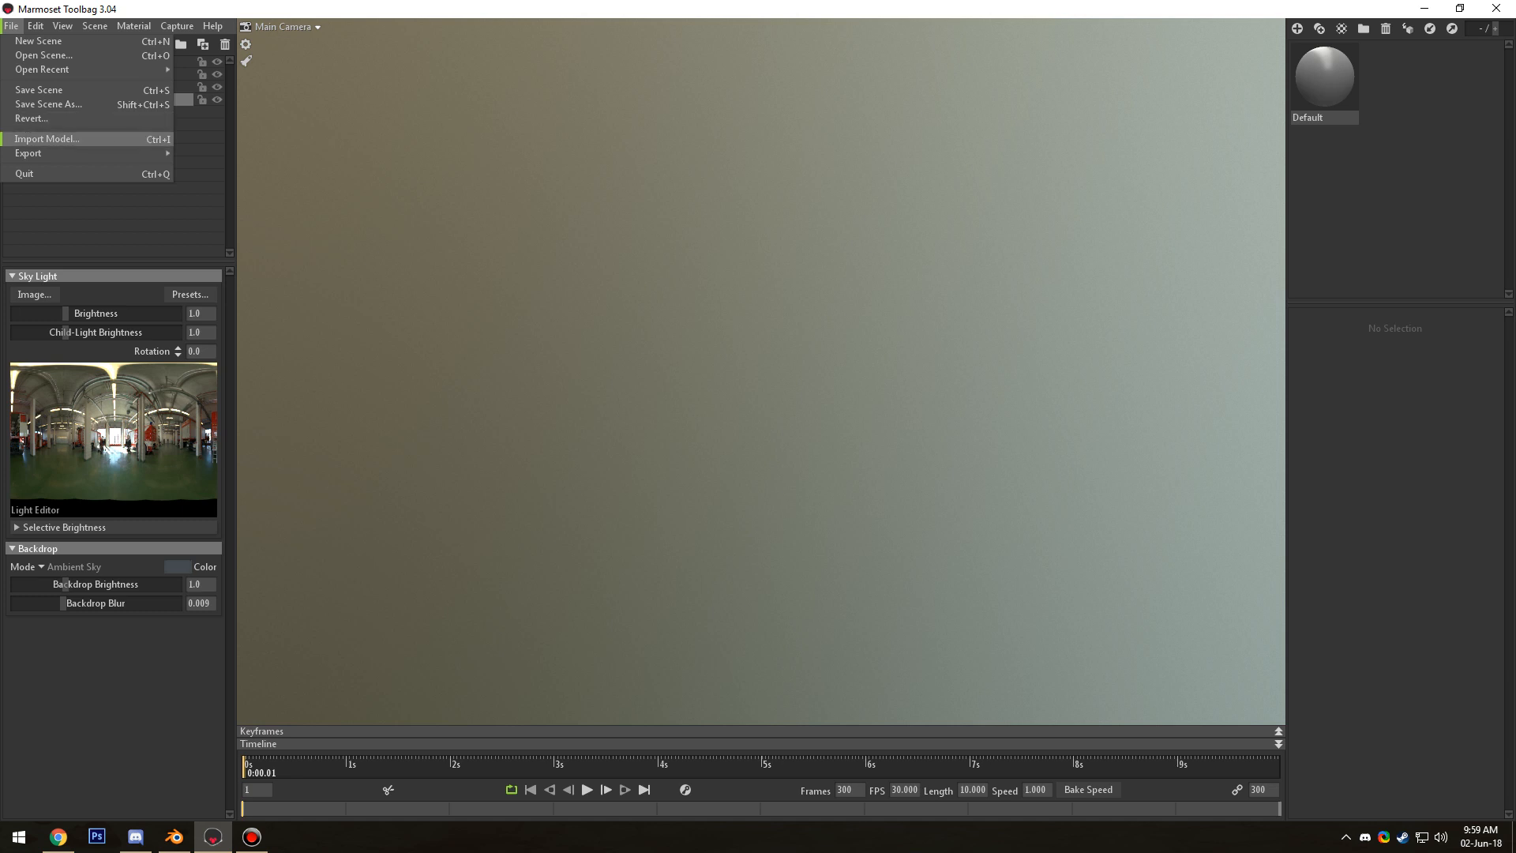
click(134, 209)
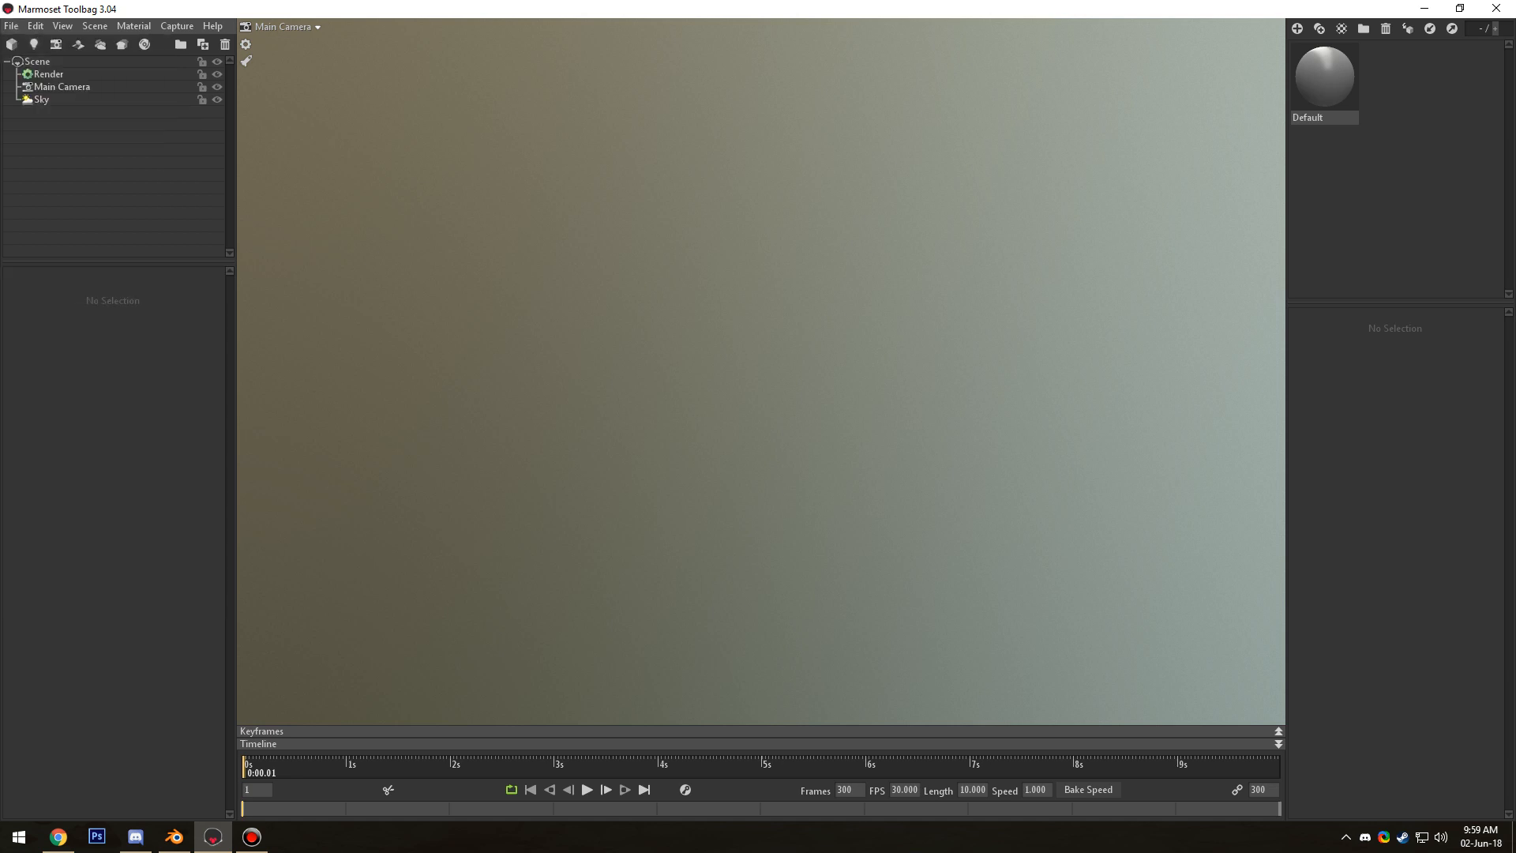
click(122, 45)
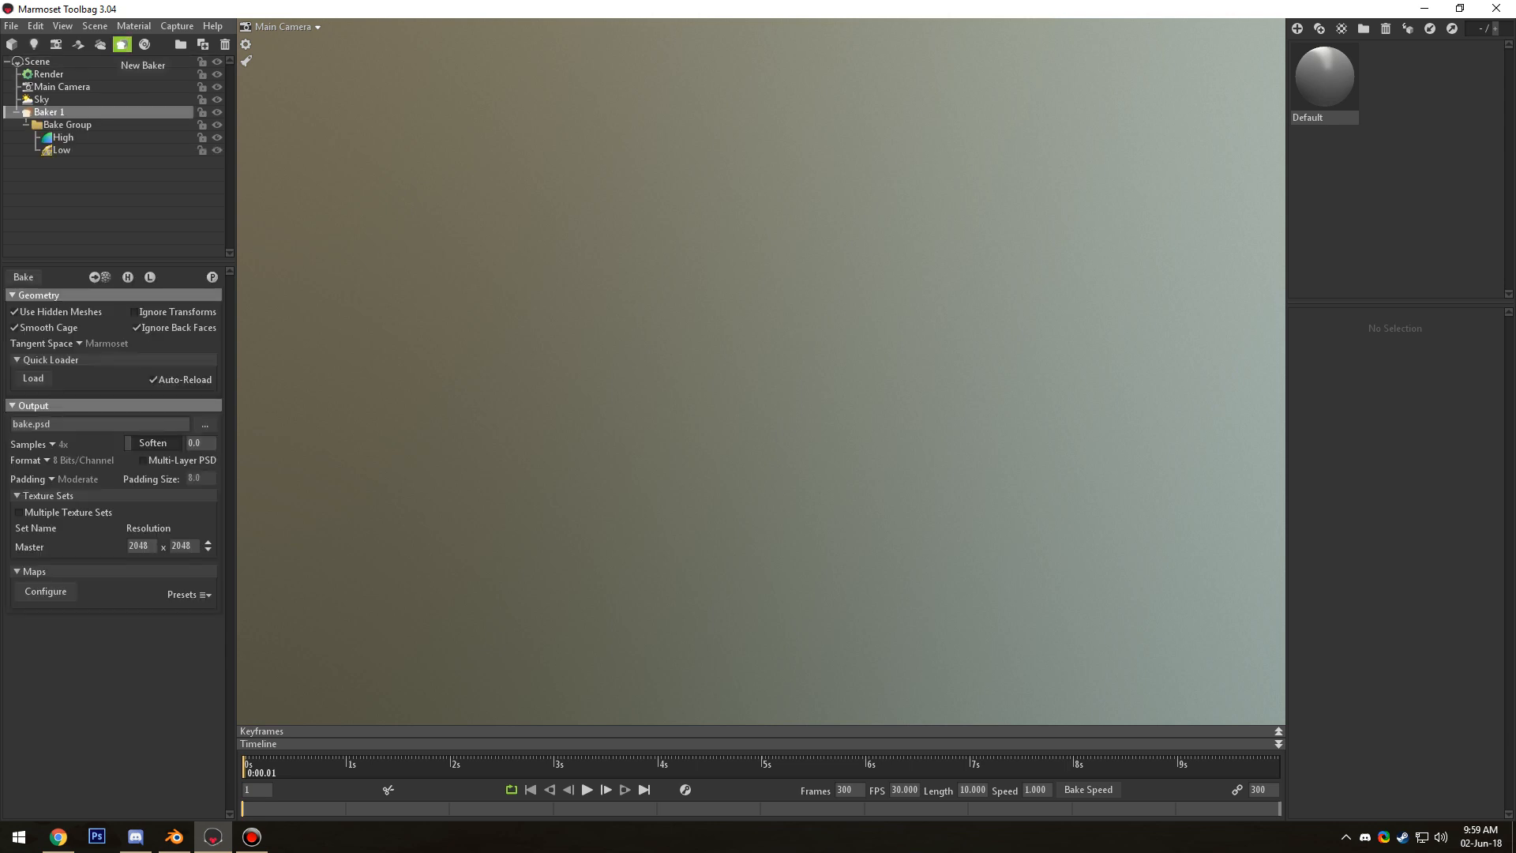
Import the high-poly model head_sculpt.OBJ from the lathaal highs folder and bring the sculpted head into view
click(68, 124)
click(63, 138)
click(11, 45)
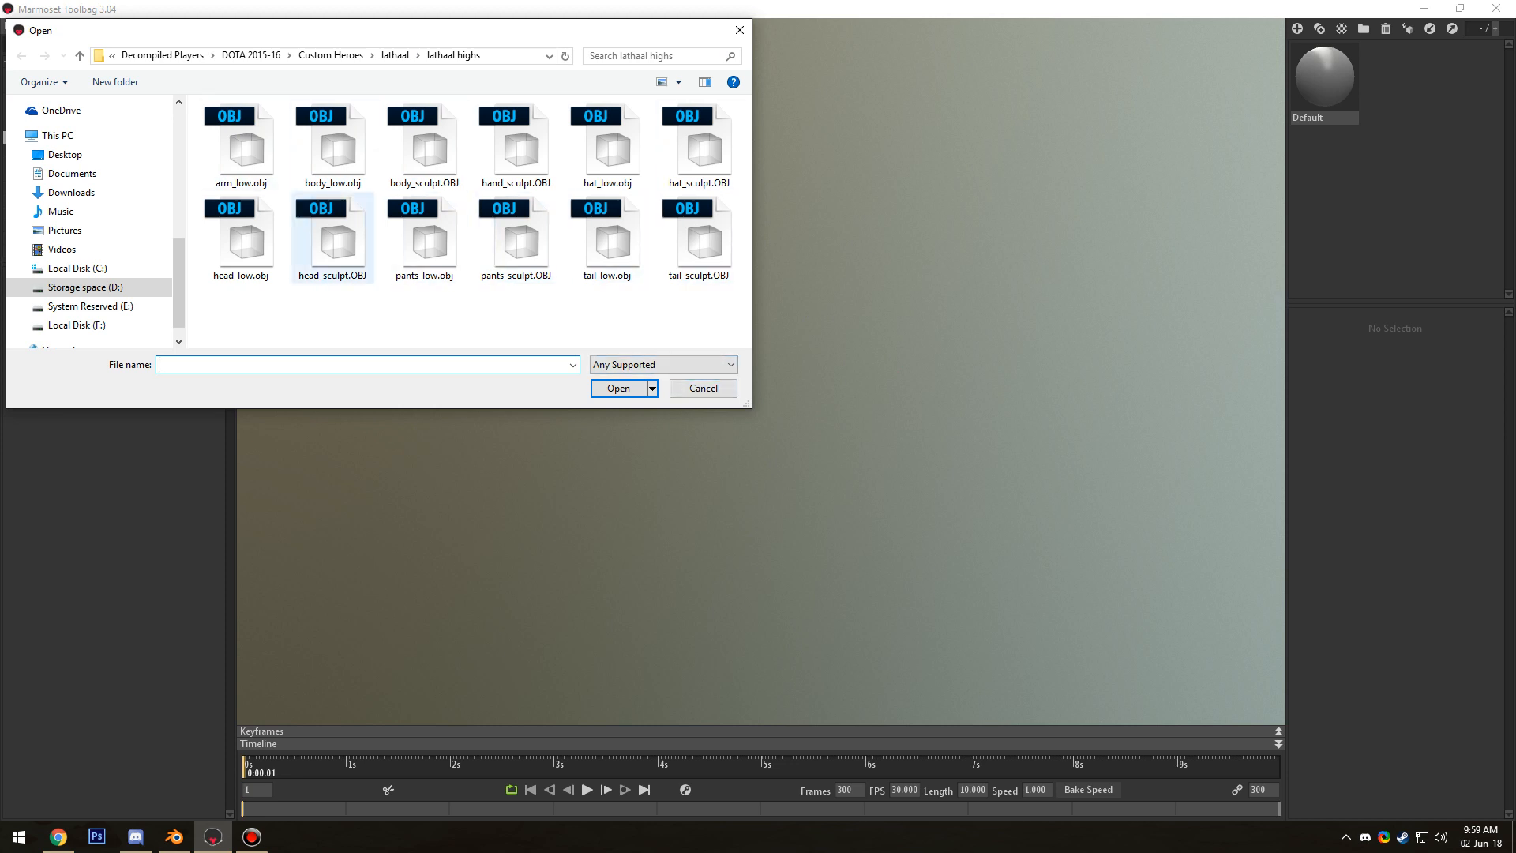
double_click(333, 236)
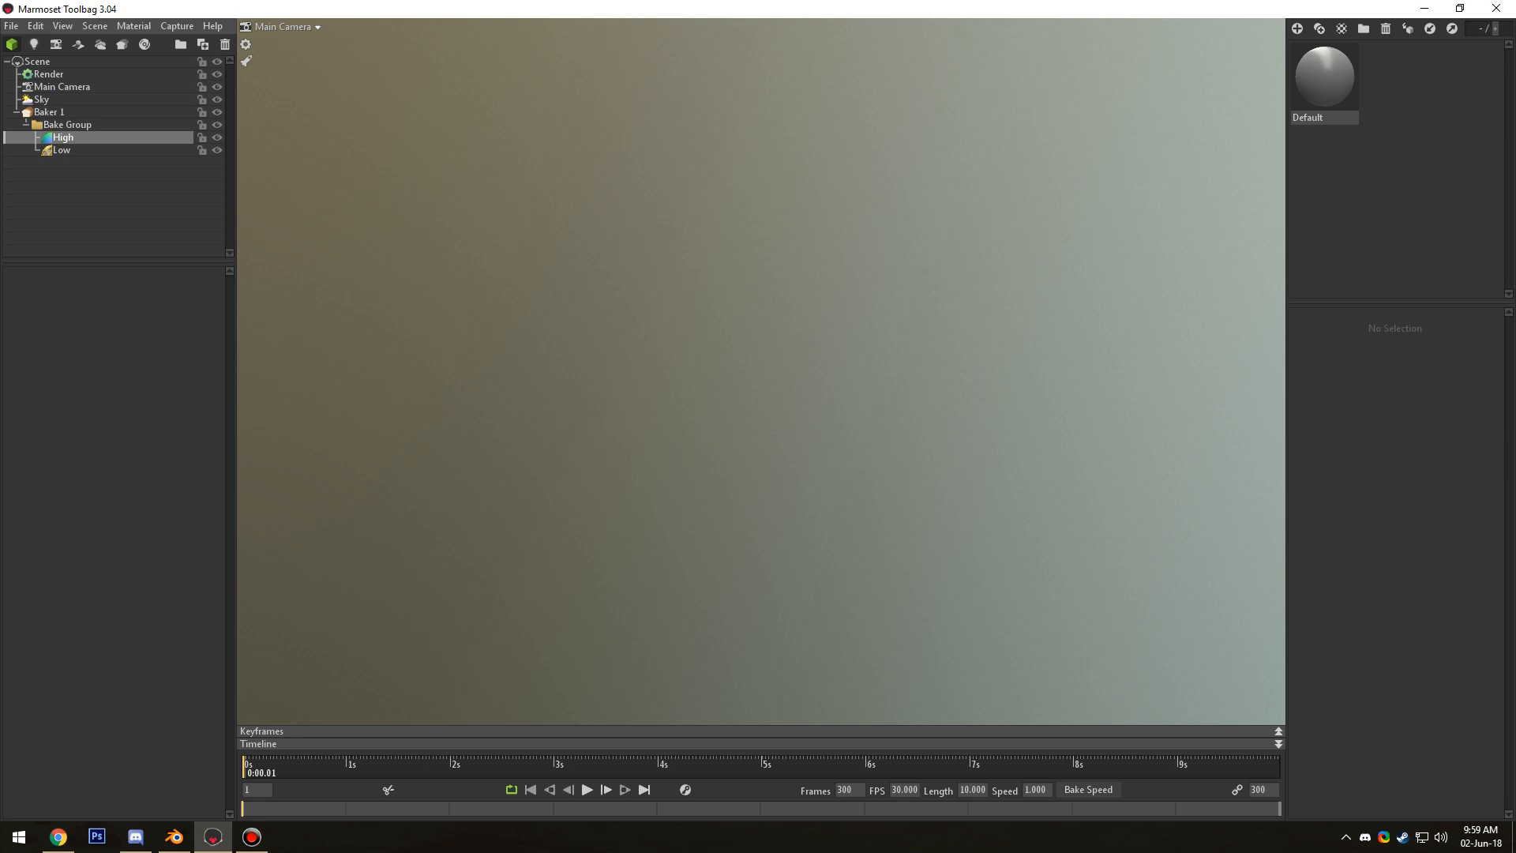
alt+drag(762, 442, 884, 434)
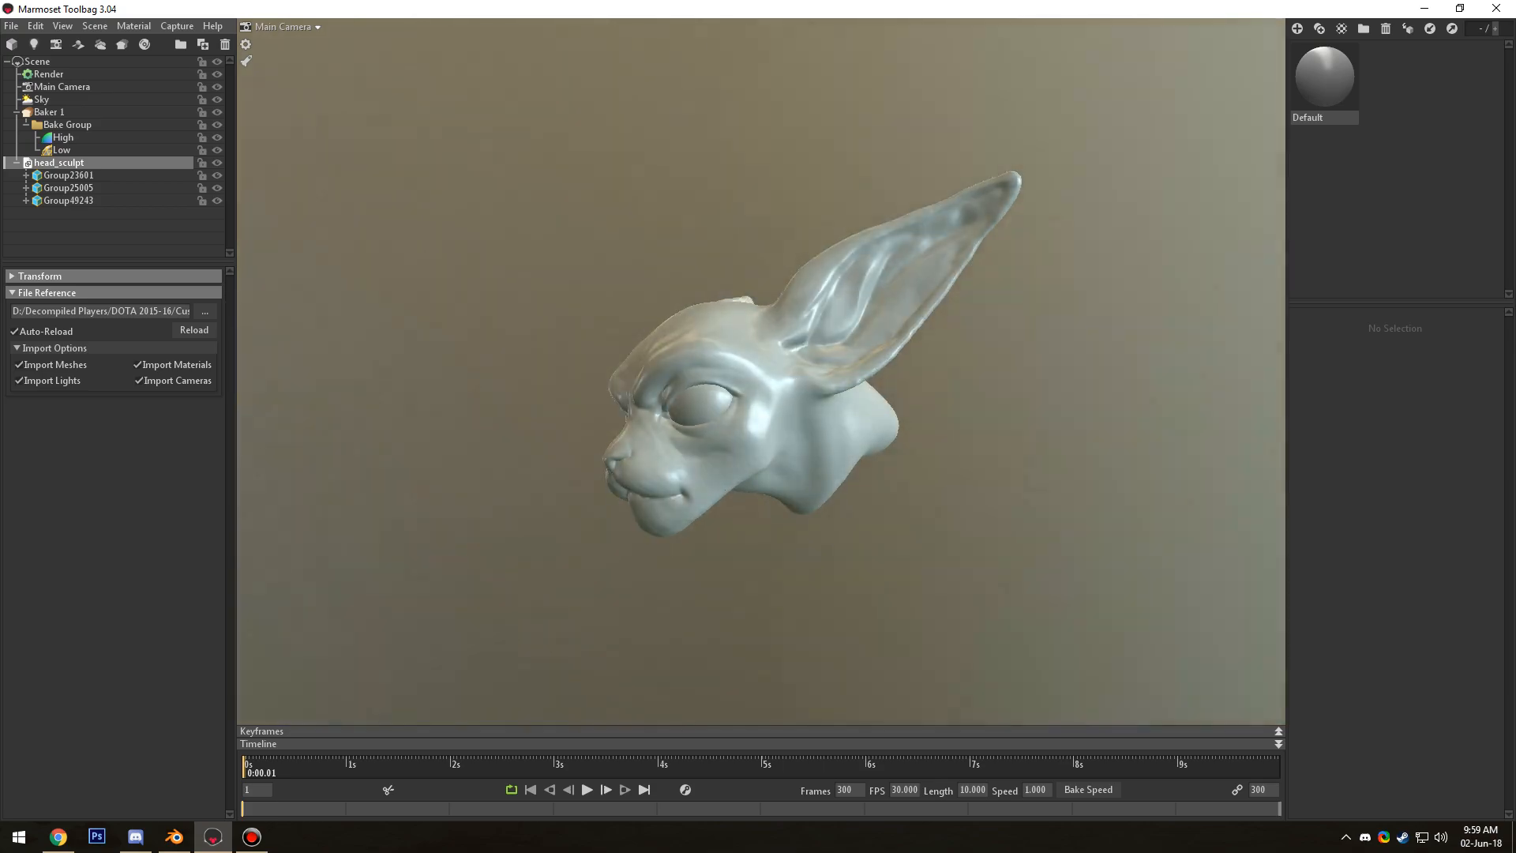
Switch back to Blender and put the low-poly head in Object Mode, keeping it selected
key(alt+Tab)
middle_drag(442, 395, 505, 363)
key(a)
key(a)
key(a)
key(Tab)
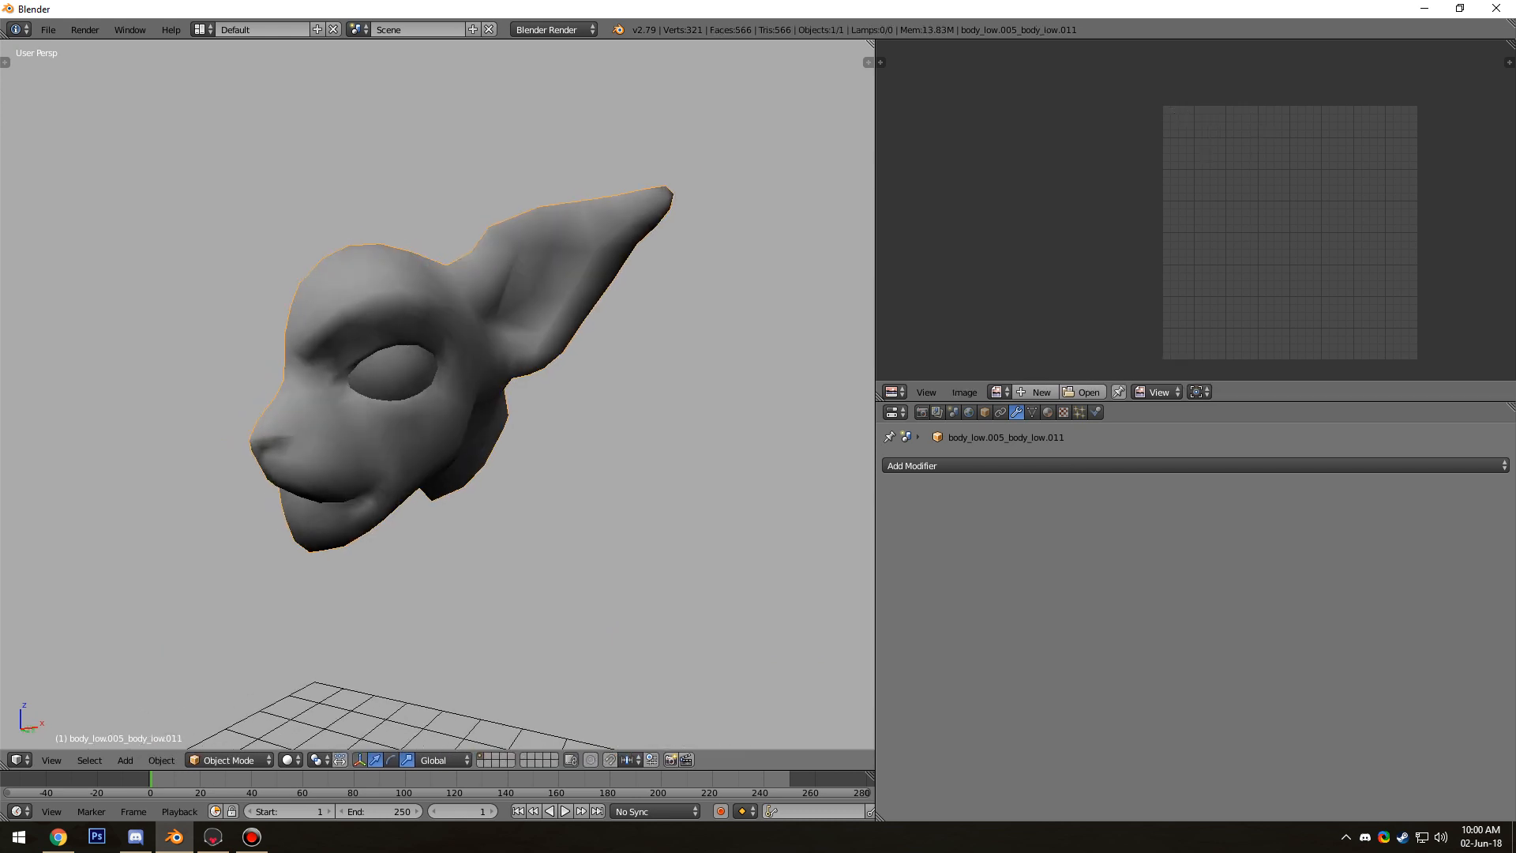
Export only the selected head as Wavefront OBJ, without materials, overwriting head_low.obj in the lathaal highs folder
click(49, 29)
mouse_move(72, 345)
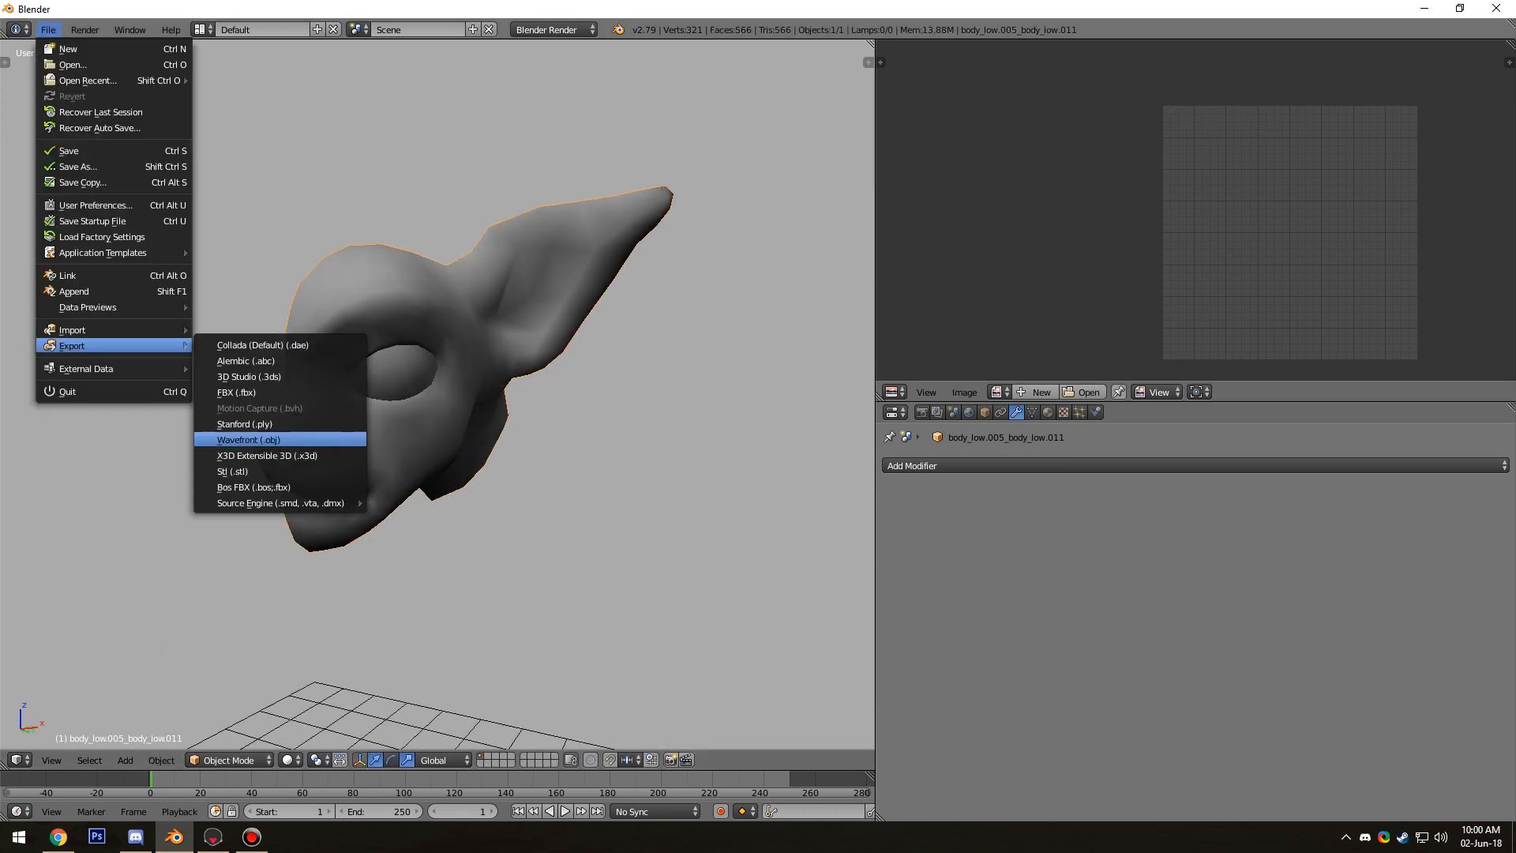
click(260, 440)
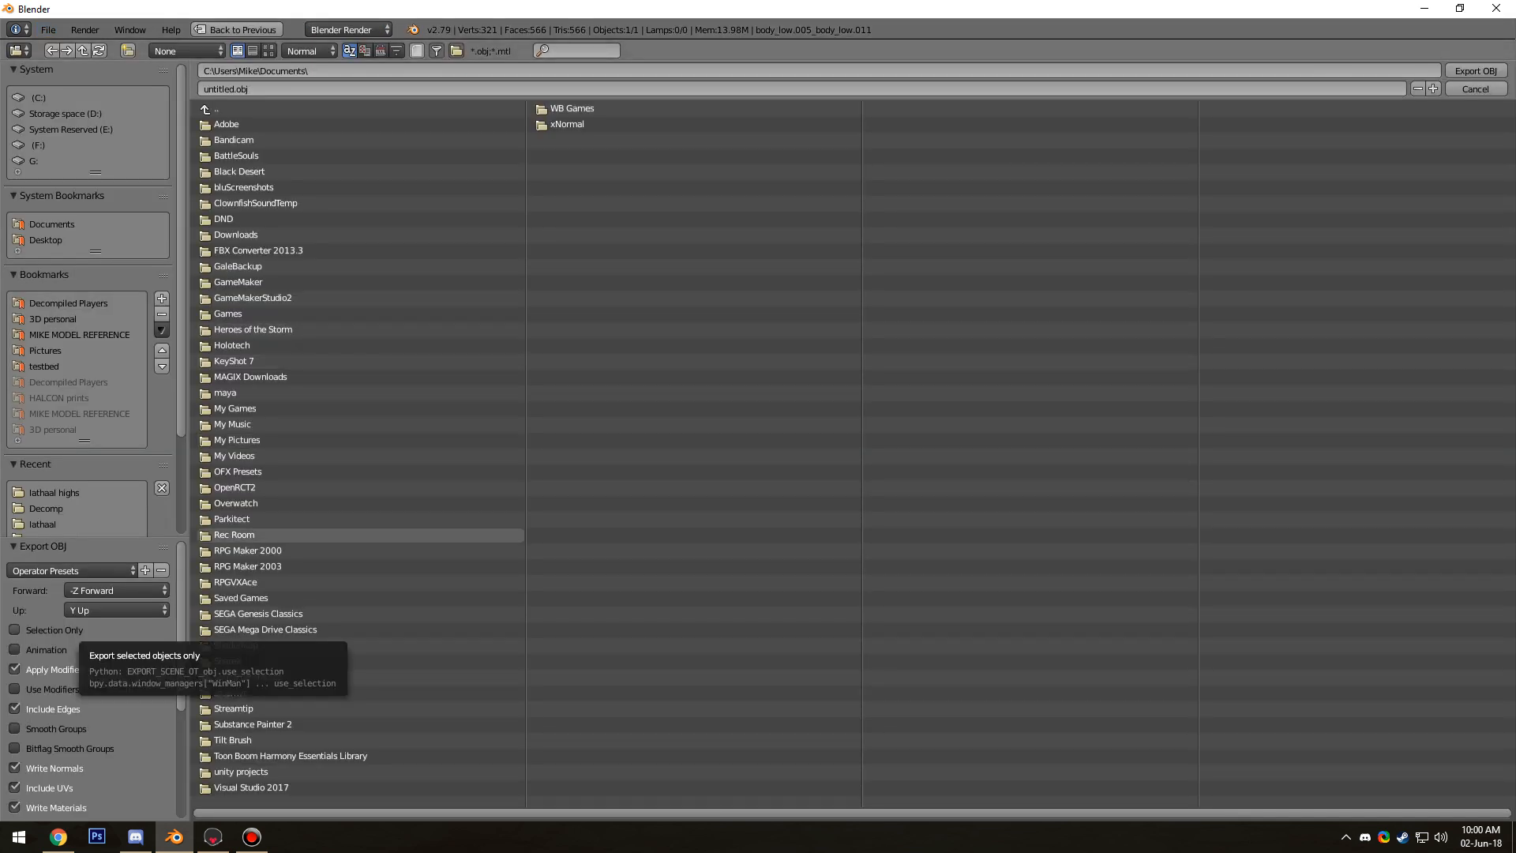
click(32, 631)
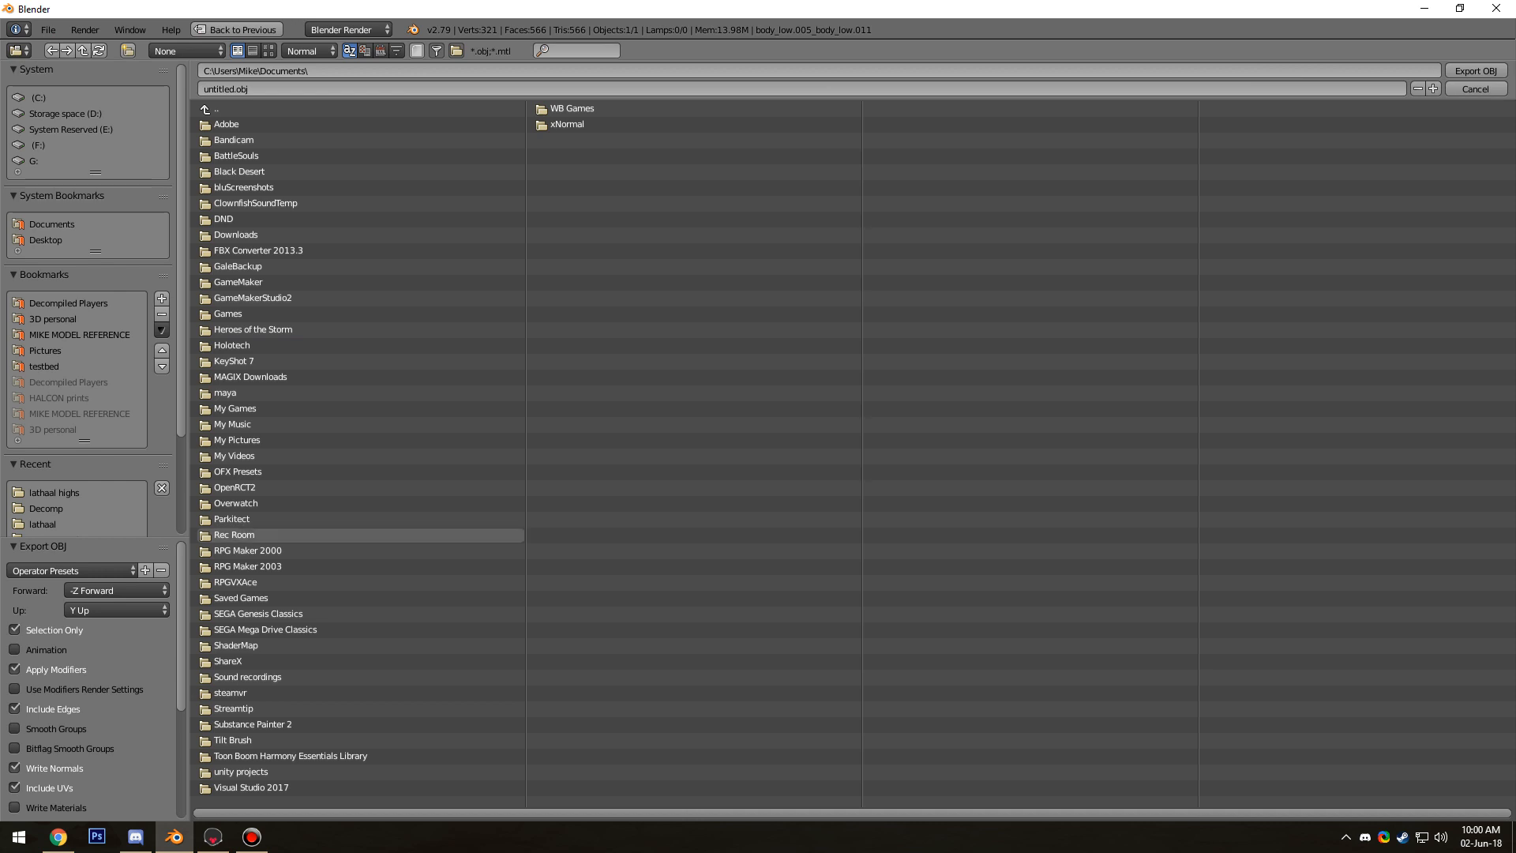
click(66, 493)
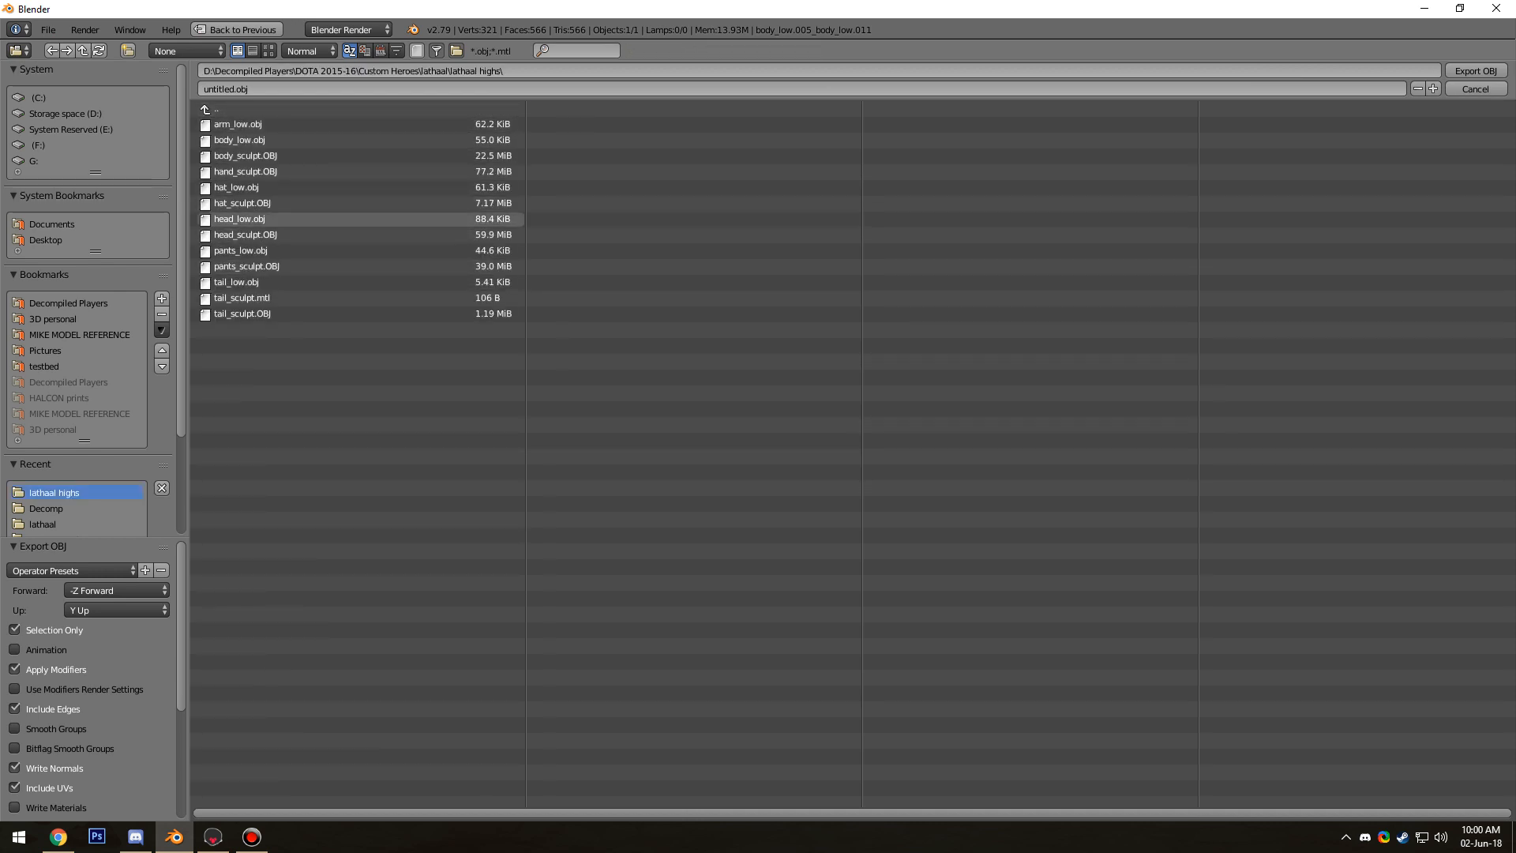
click(239, 219)
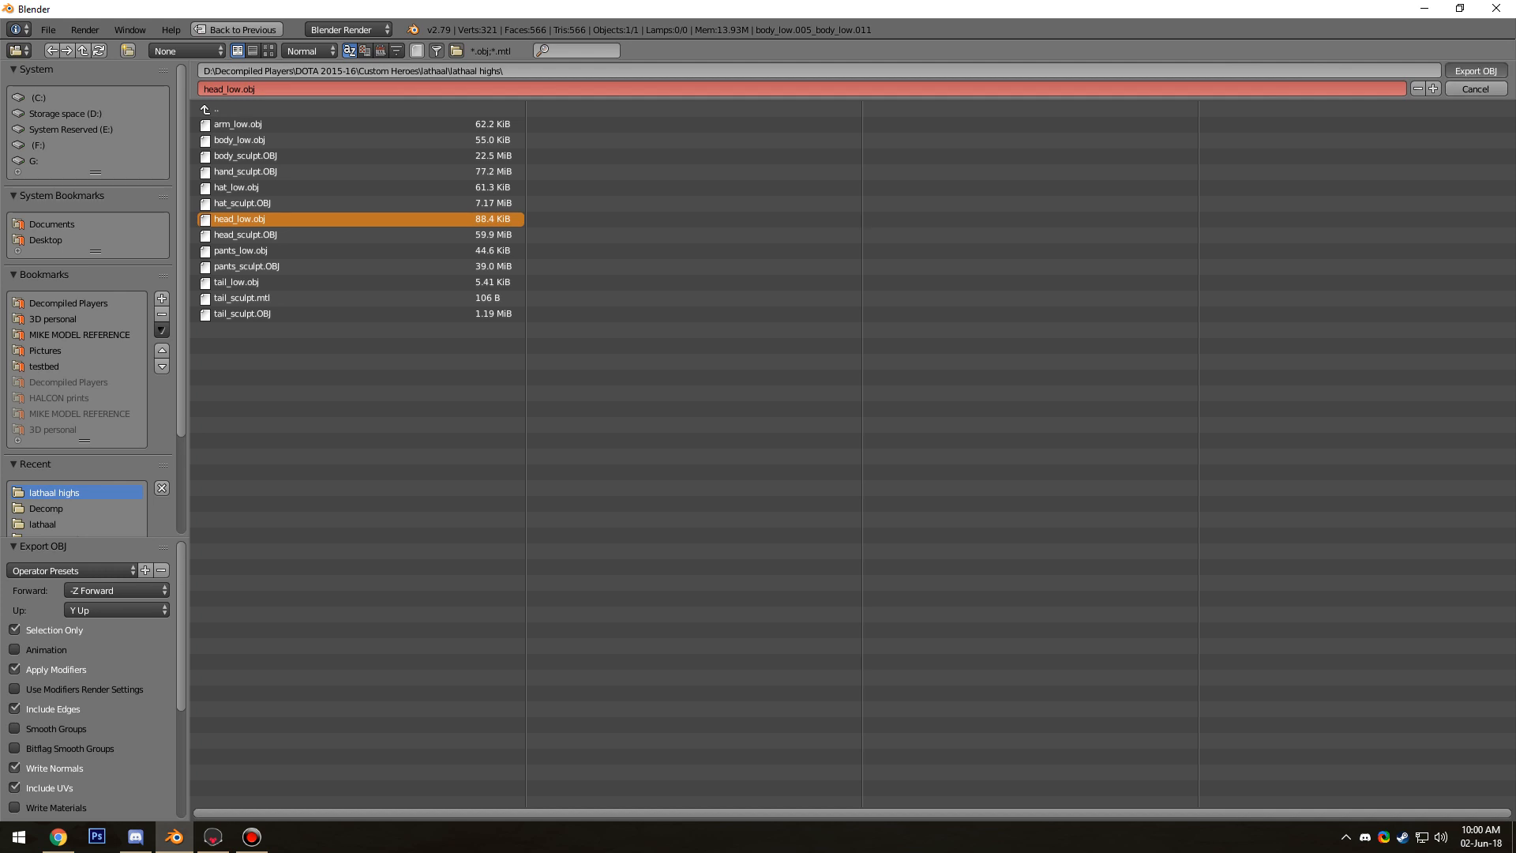
click(1476, 71)
Switch to Marmoset Toolbag and place the head_sculpt model under High in the baker's bake group
click(213, 837)
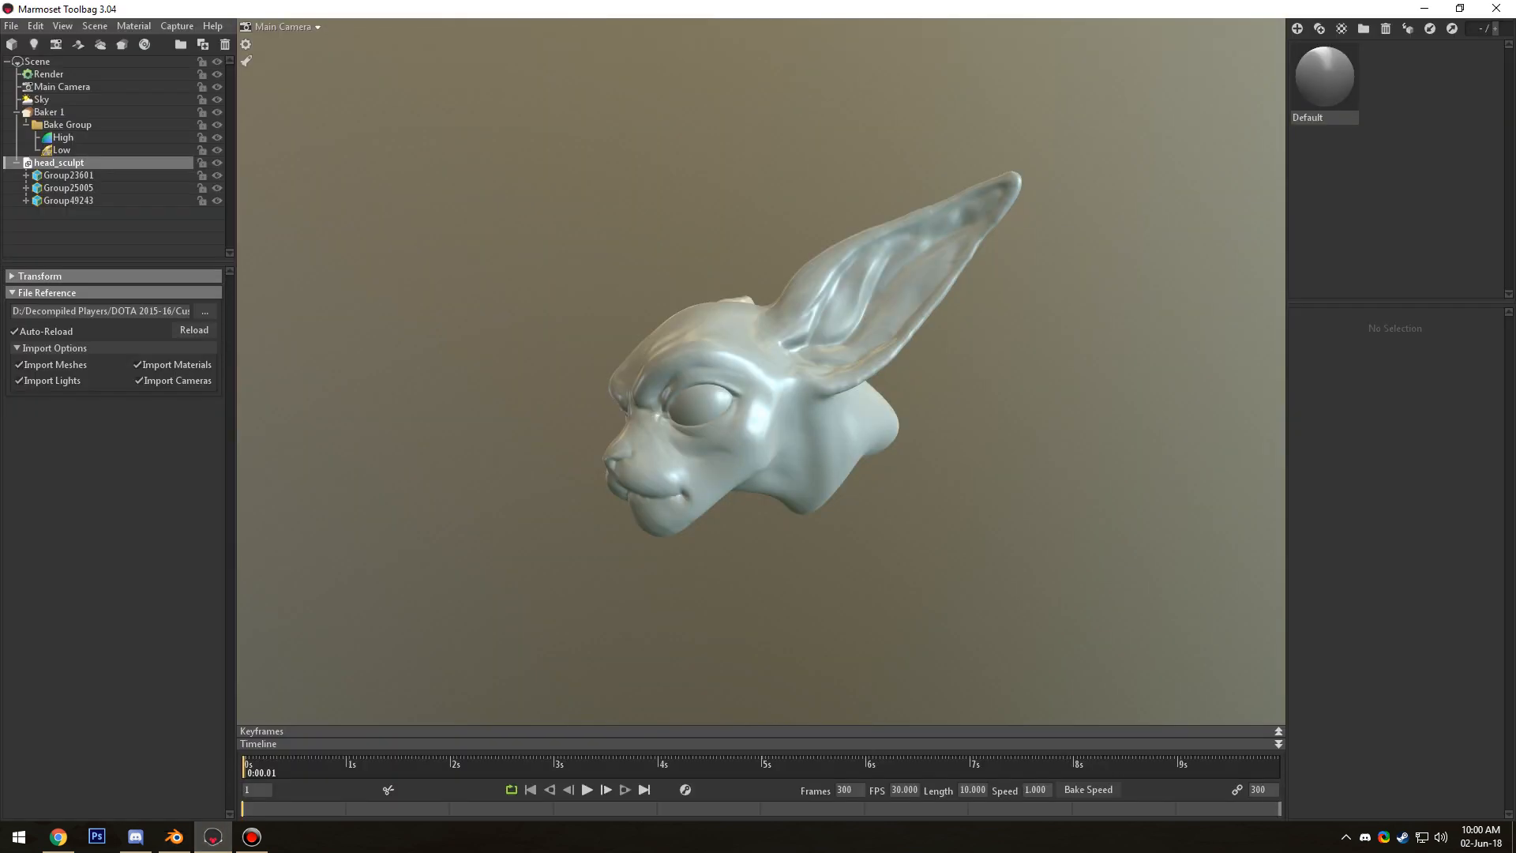
drag(67, 144, 67, 140)
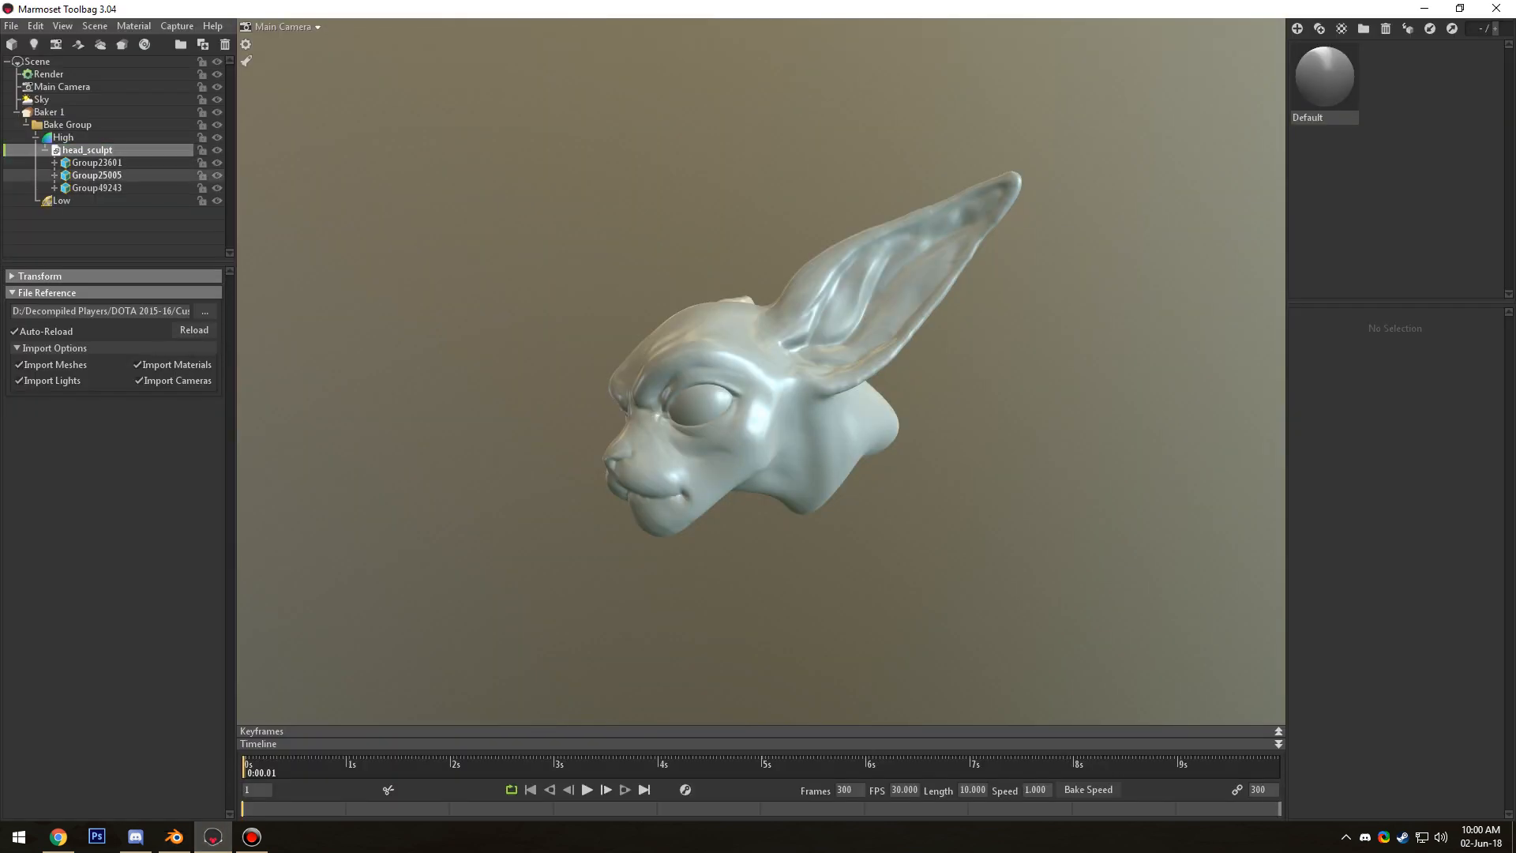
Import head_low.obj from the lathaal highs folder and place it under Low in the bake group
click(64, 200)
key(ctrl+i)
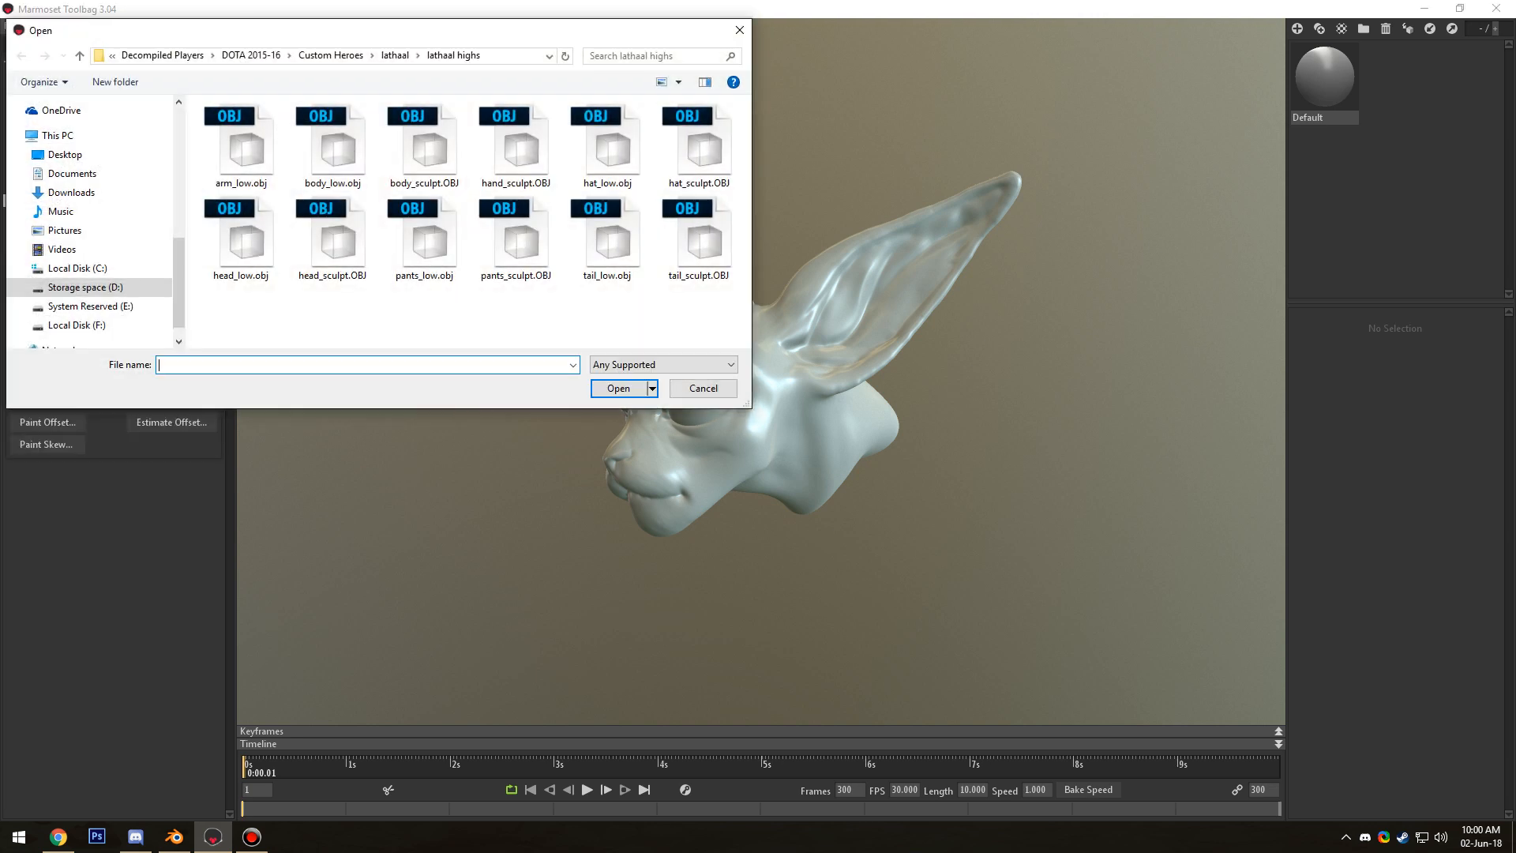
double_click(241, 237)
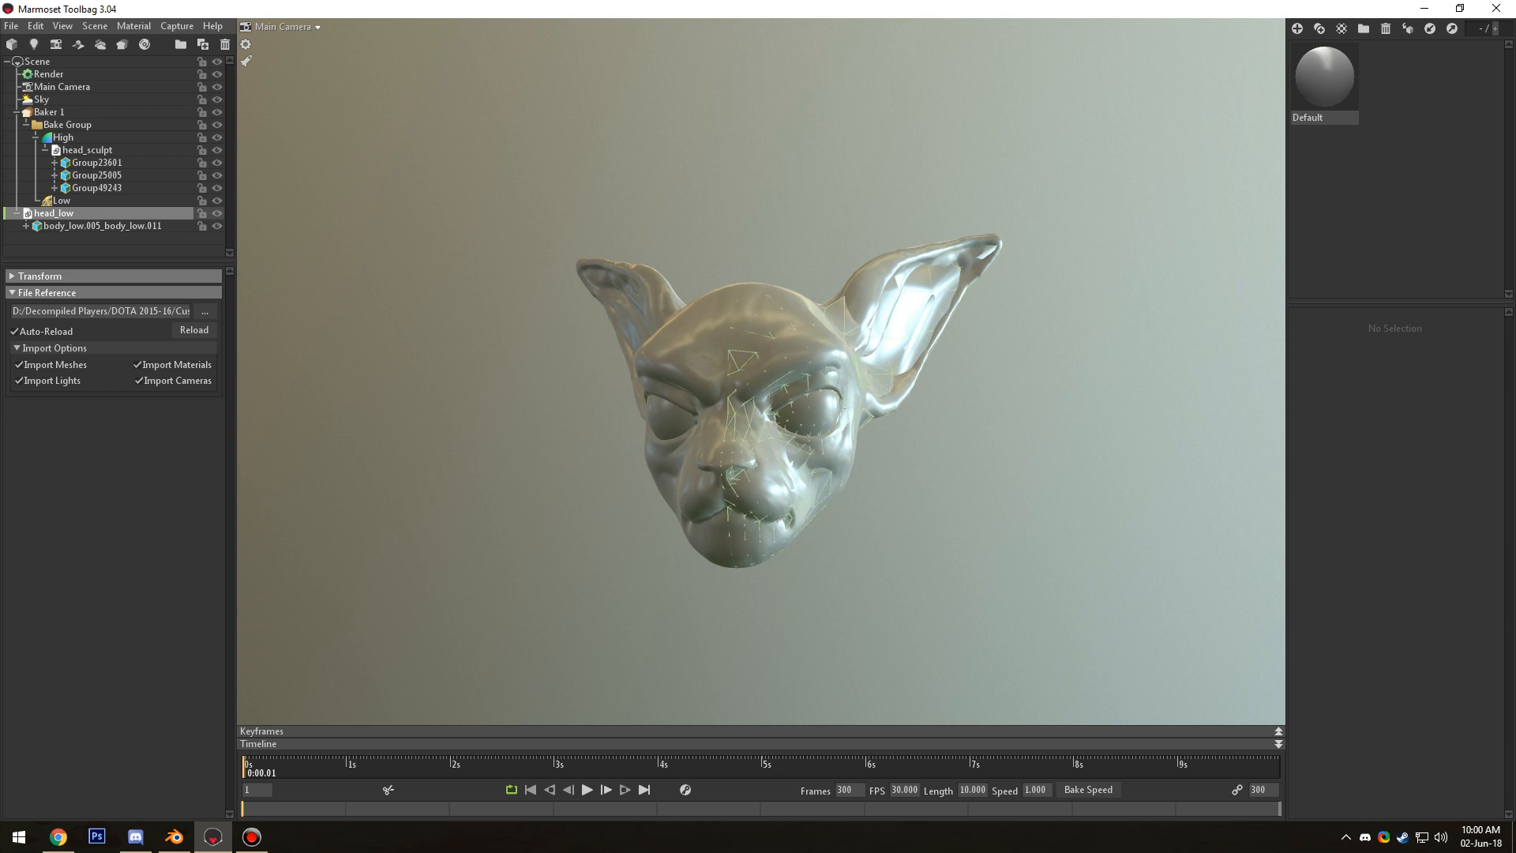
double_click(51, 213)
click(71, 243)
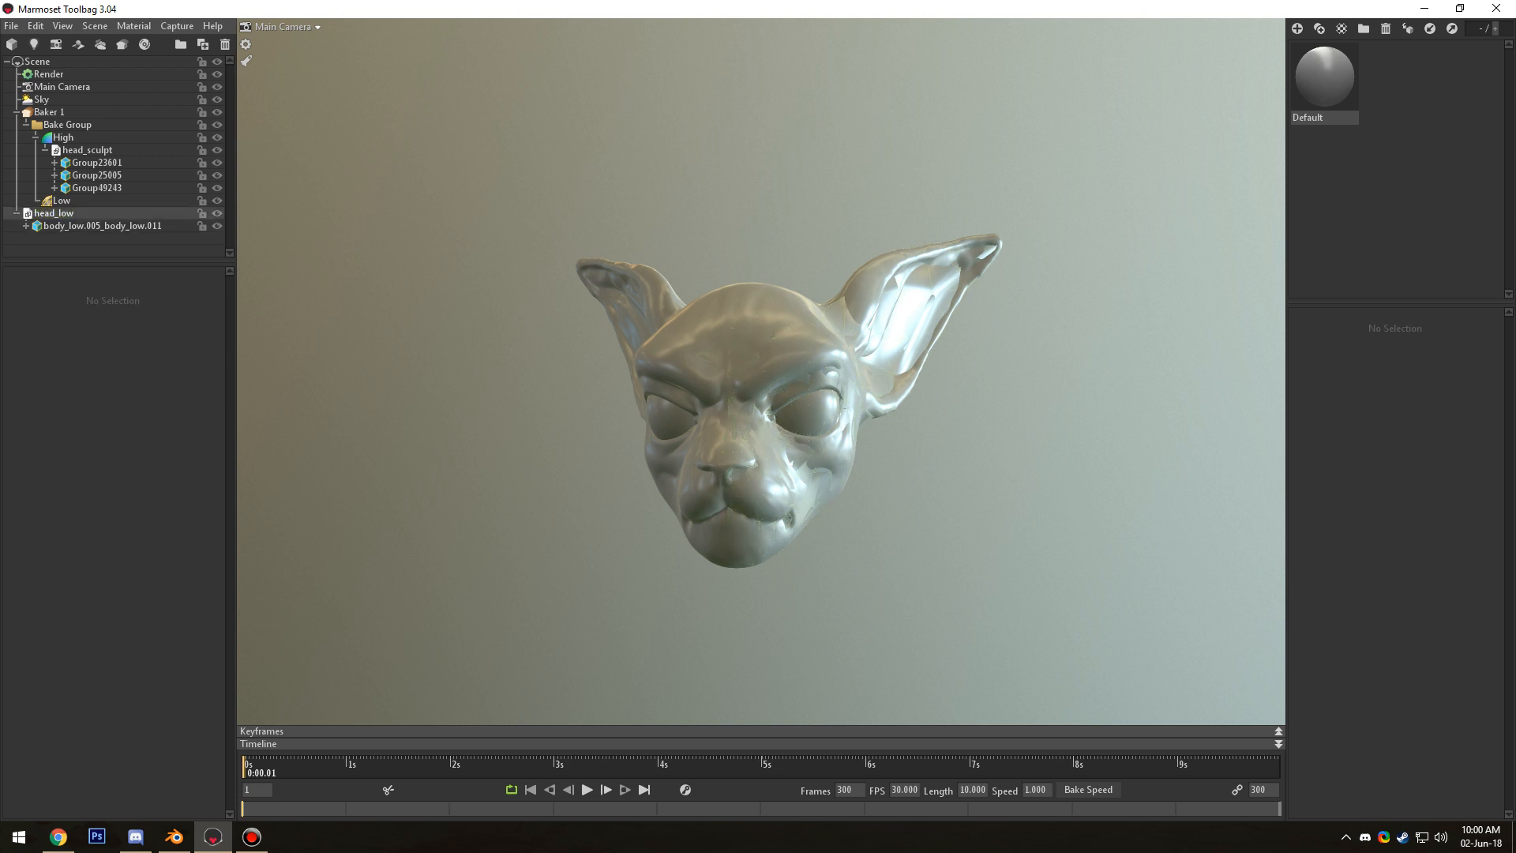
drag(57, 213, 62, 202)
Compare the low-poly and high-poly heads by toggling the visibility of the baker's high-poly objects
alt+drag(631, 395, 474, 387)
click(51, 112)
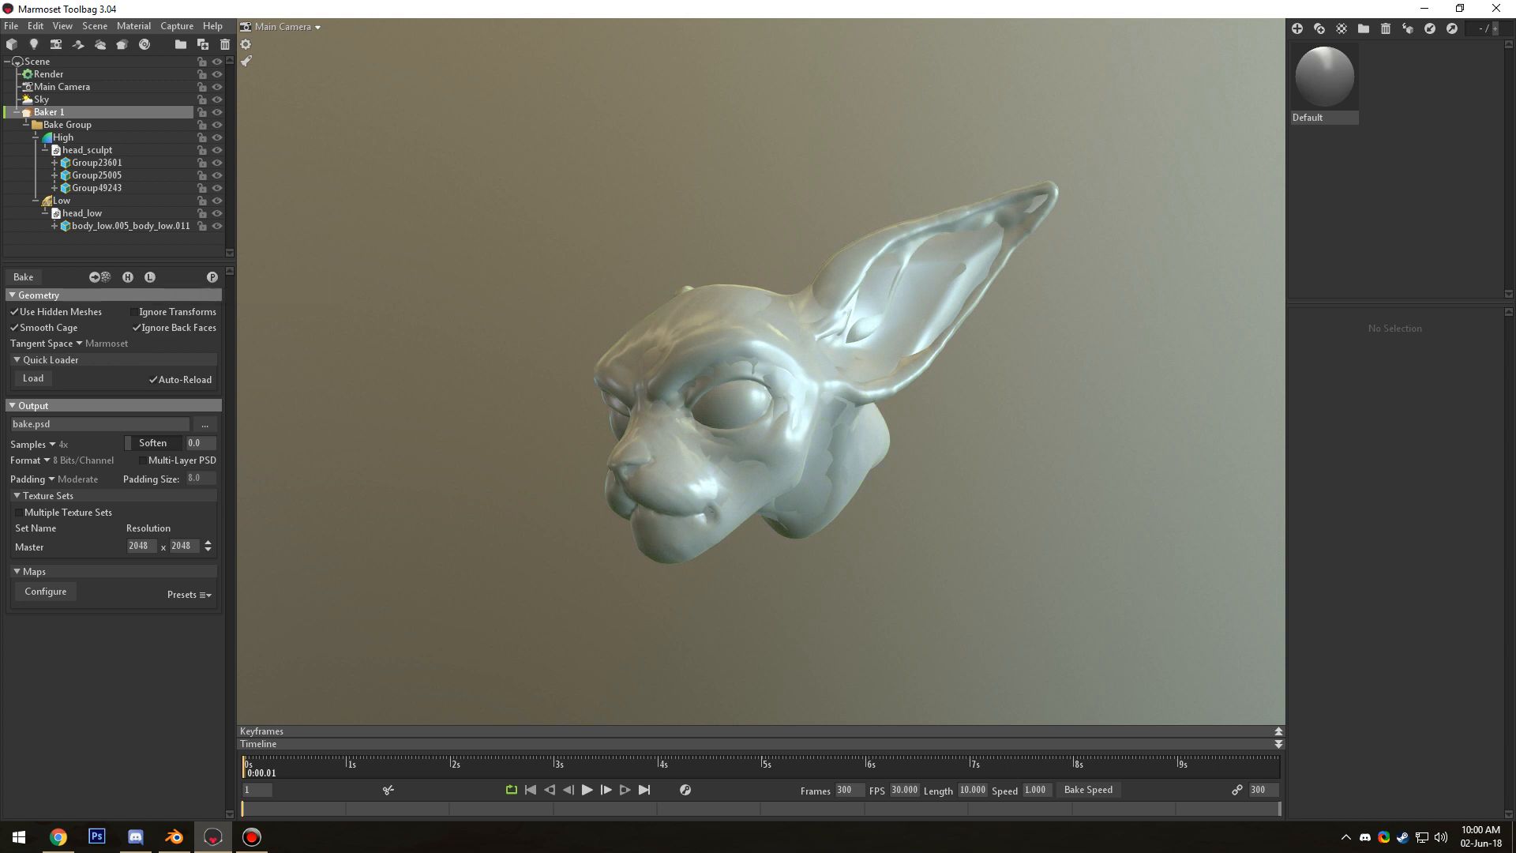
click(127, 276)
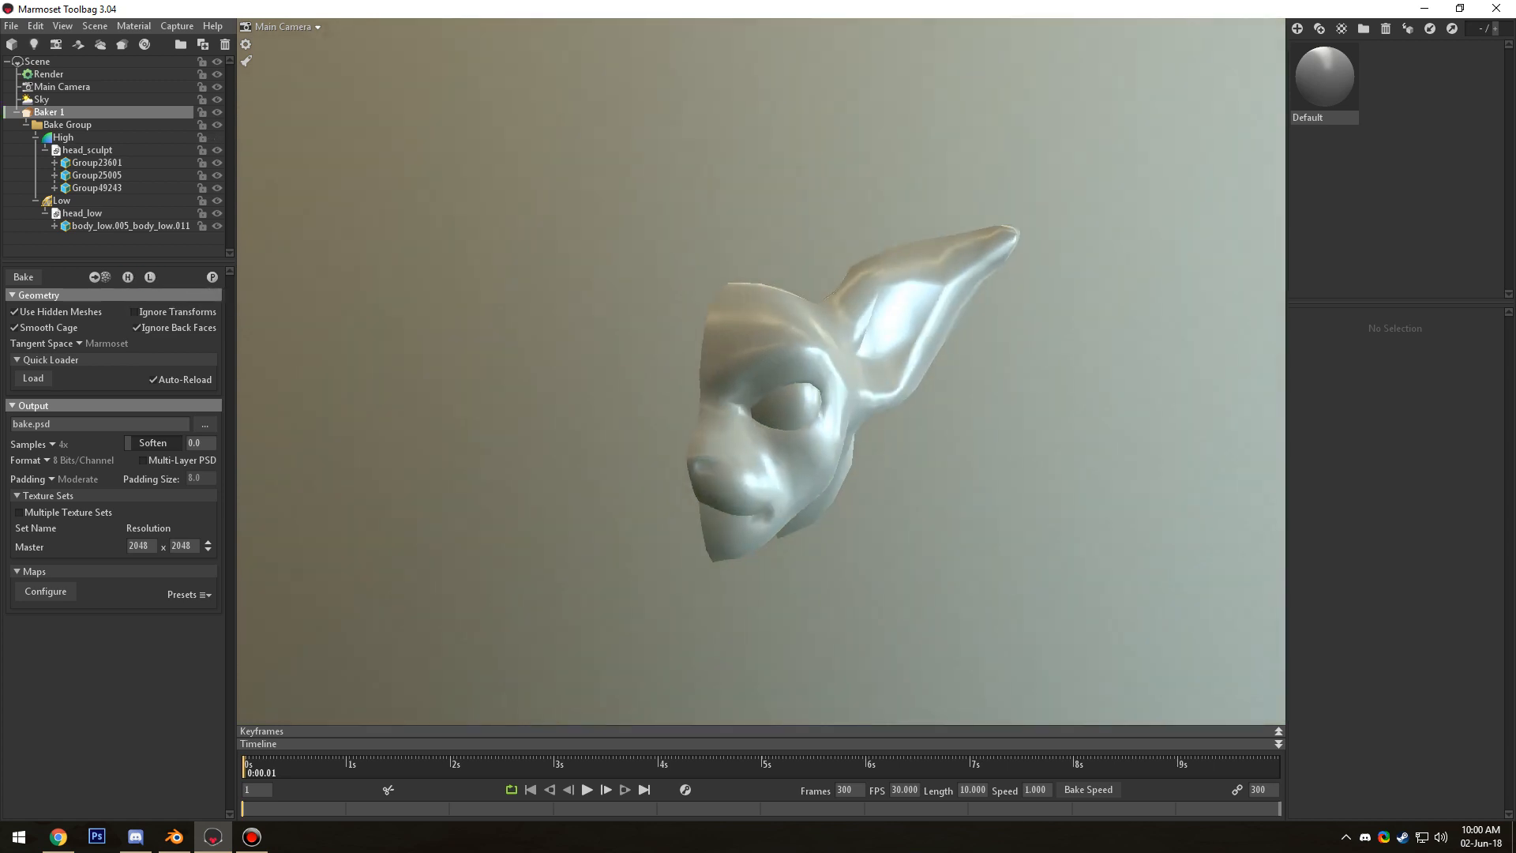
click(127, 276)
click(127, 276)
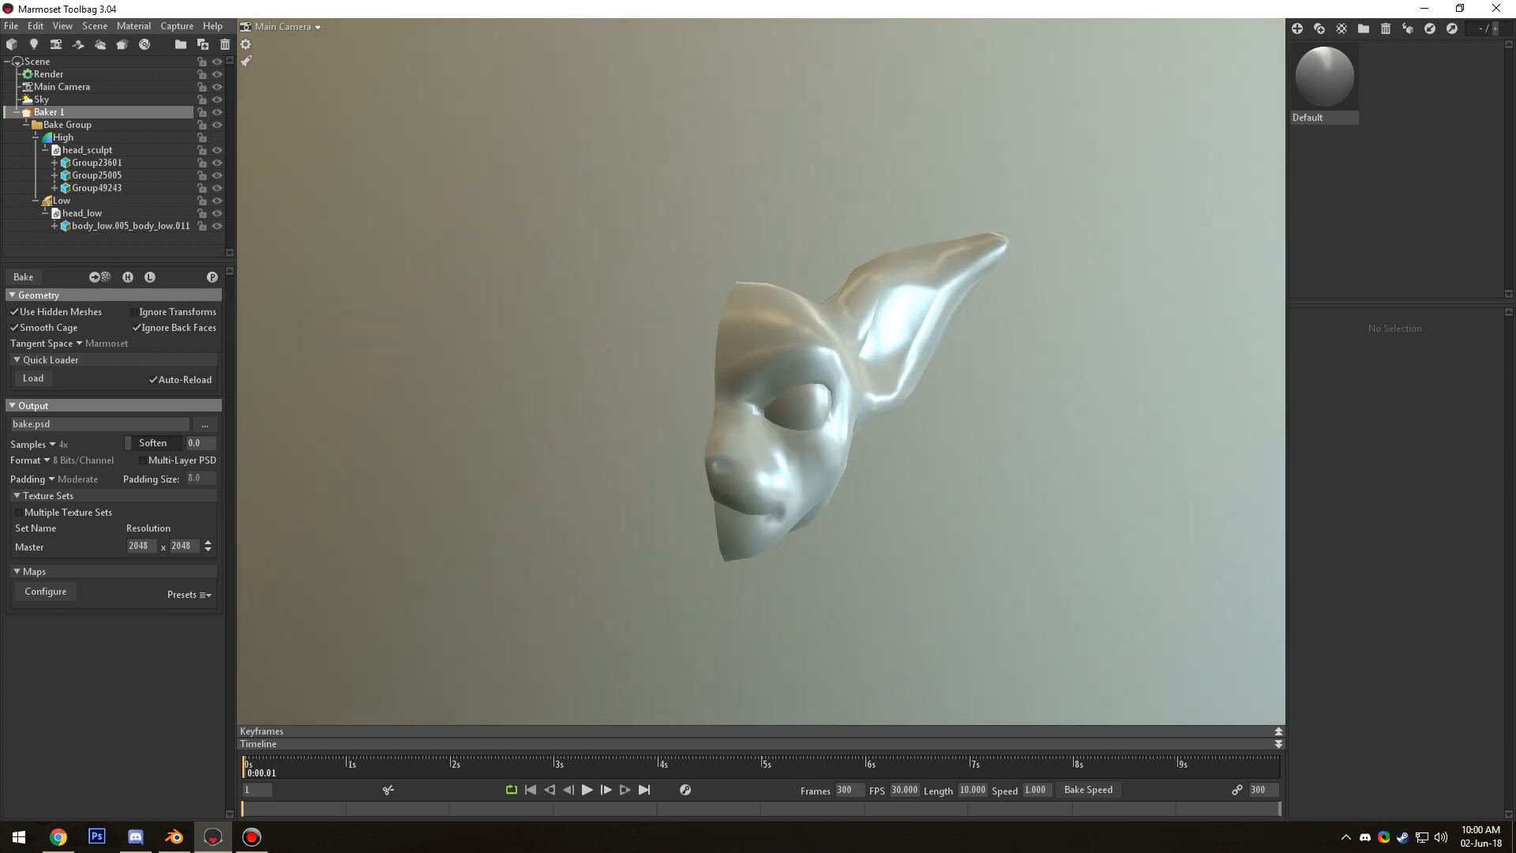
alt+drag(711, 411, 568, 407)
click(127, 276)
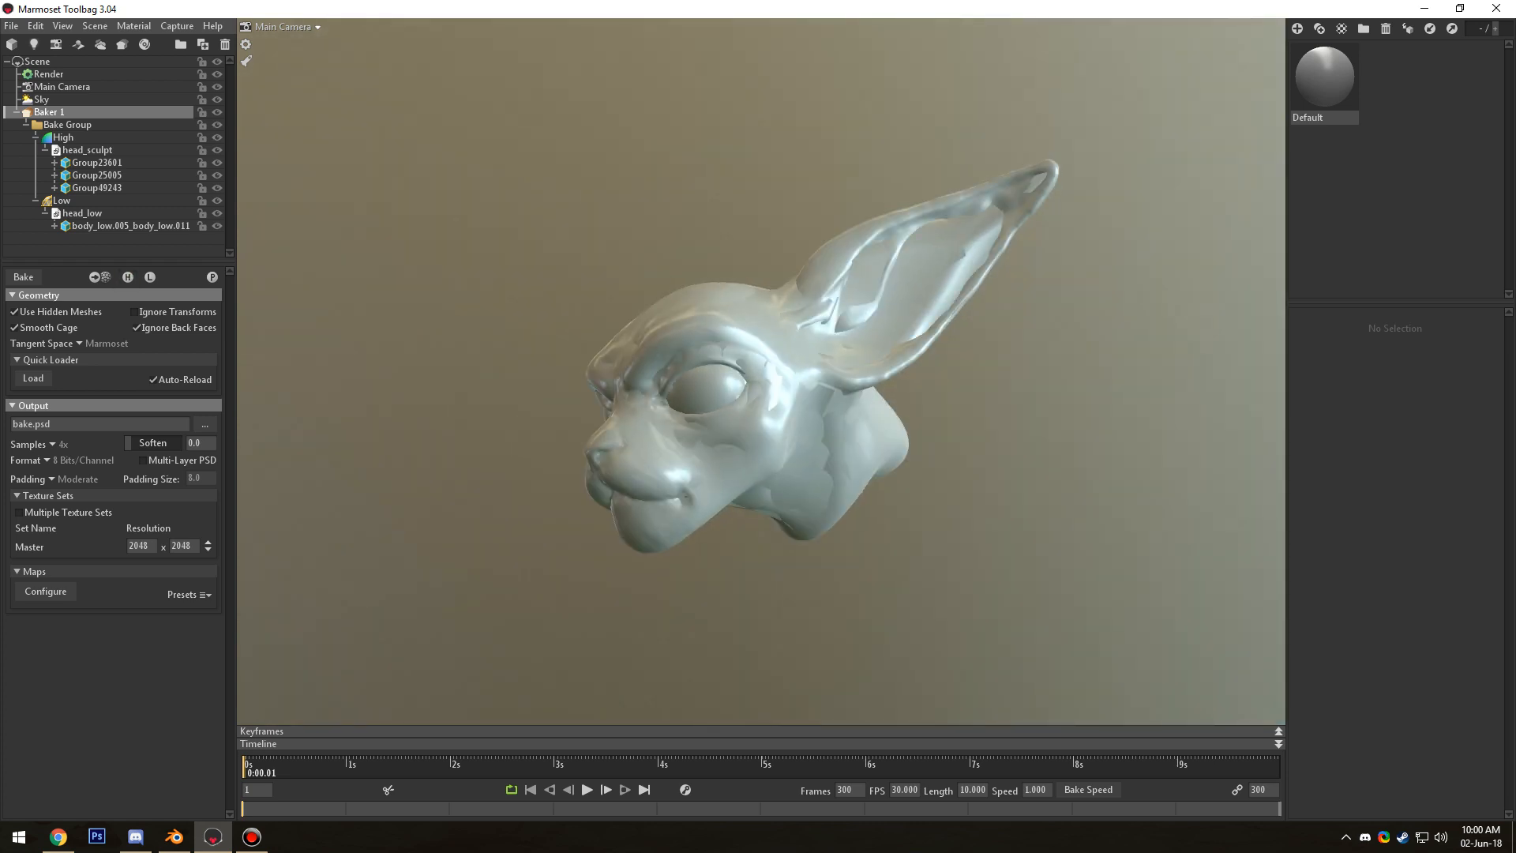
Set the bake output to a Photoshop document with a name starting example_ in the lathaal highs folder and enable Multi-Layer PSD
click(205, 425)
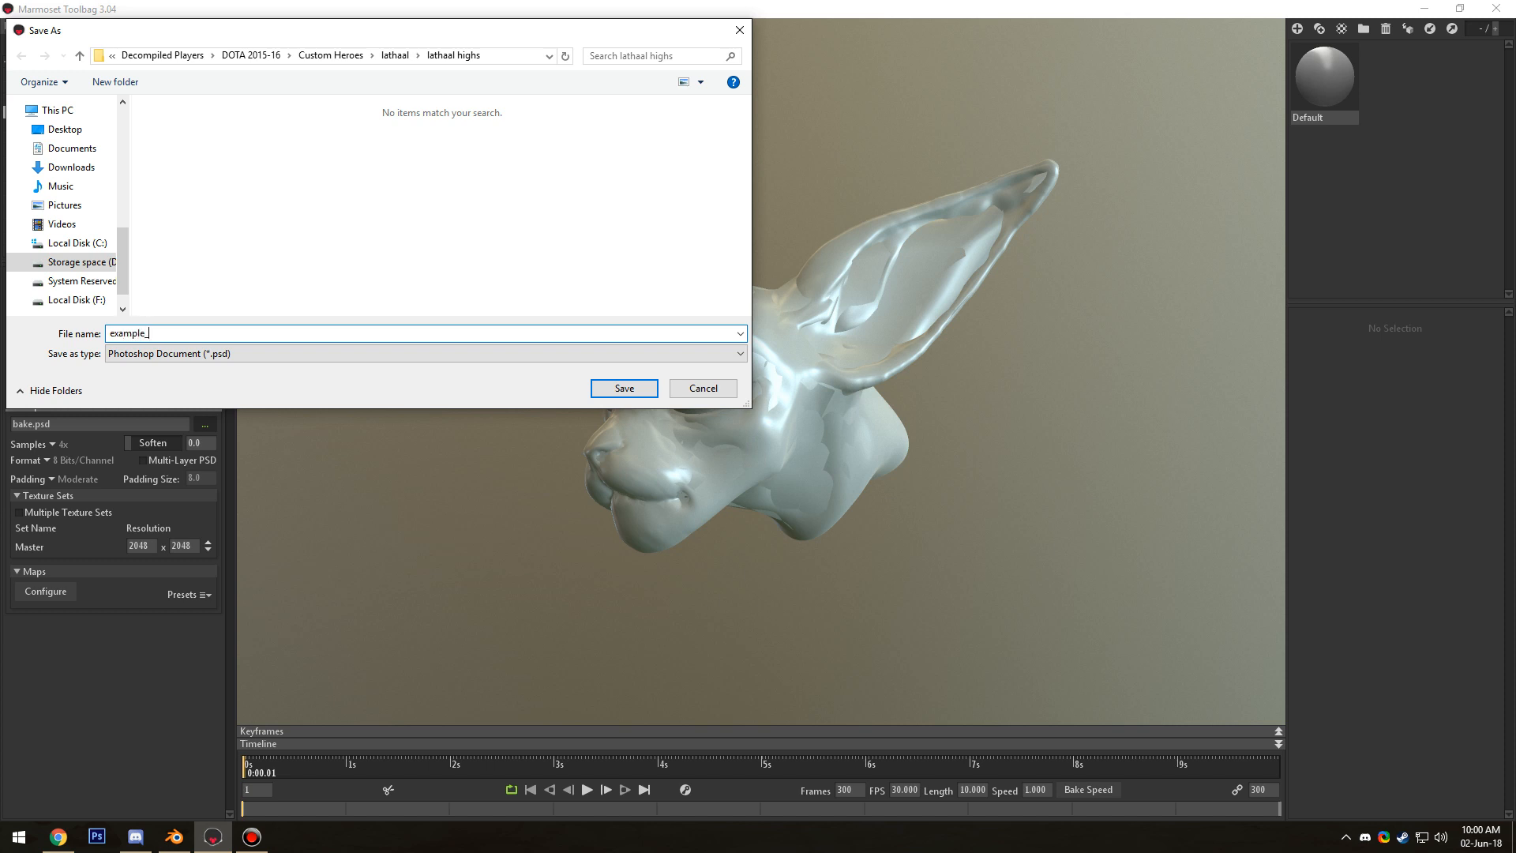
key(Return)
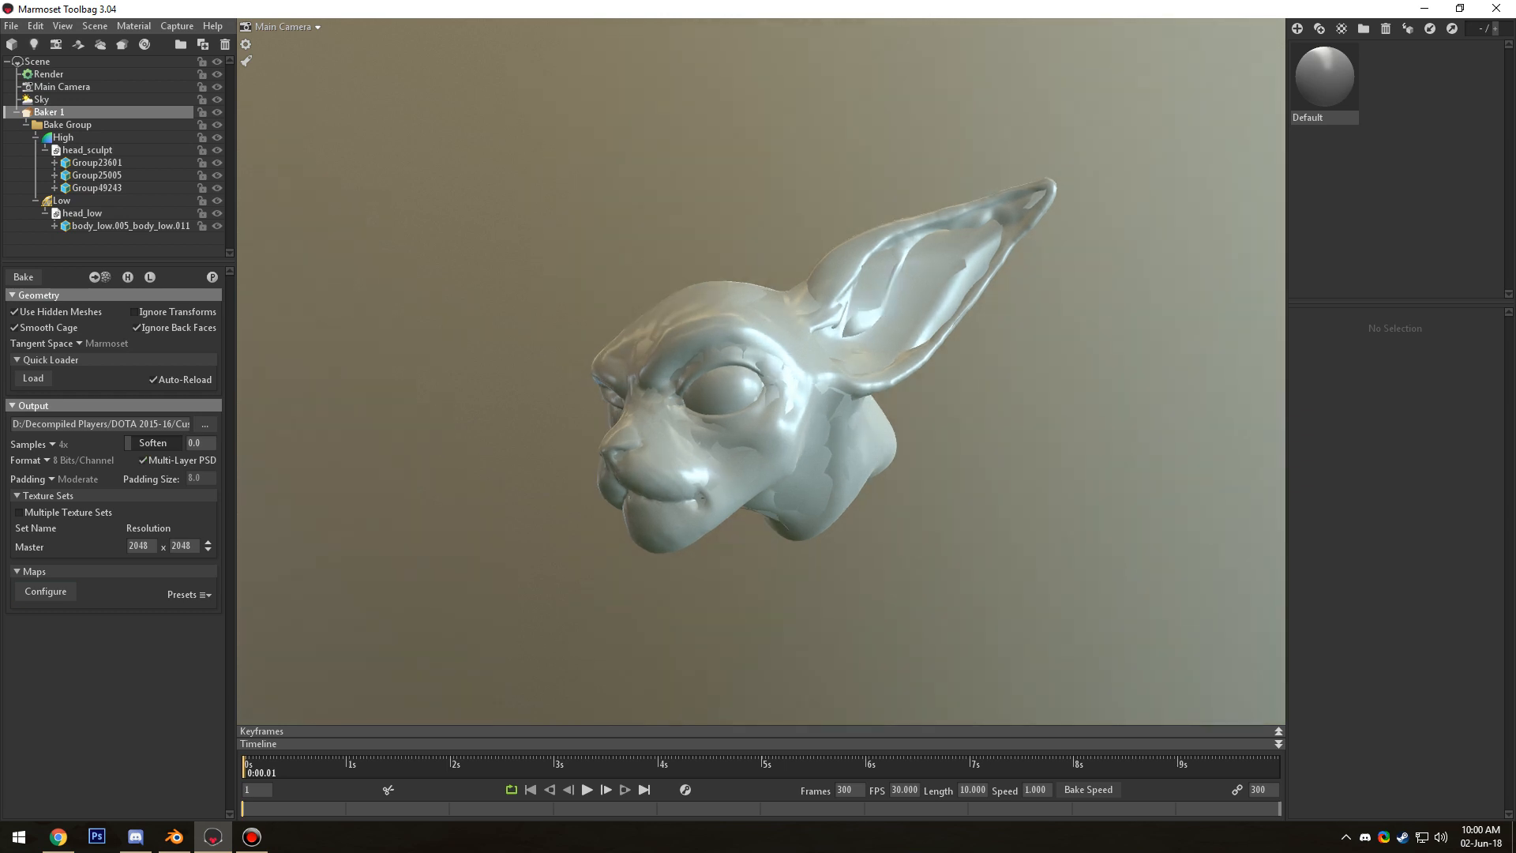
Raise the Low cage's max offset to about 5.3 so the cage encloses the sculpted half of the head
click(62, 200)
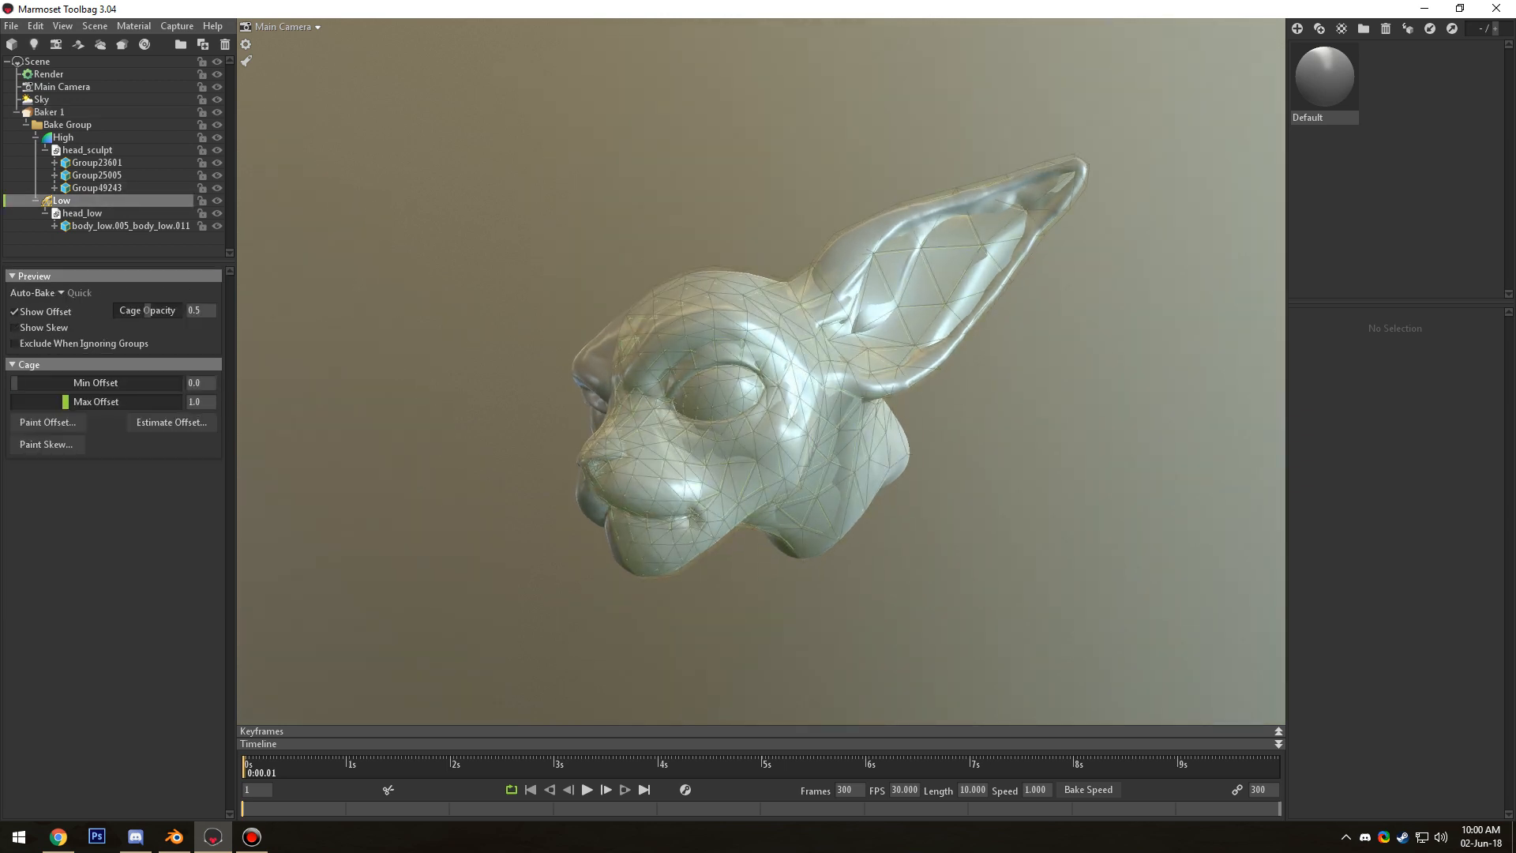
drag(442, 442, 505, 447)
scroll(505, 446, up, 3)
drag(66, 402, 97, 401)
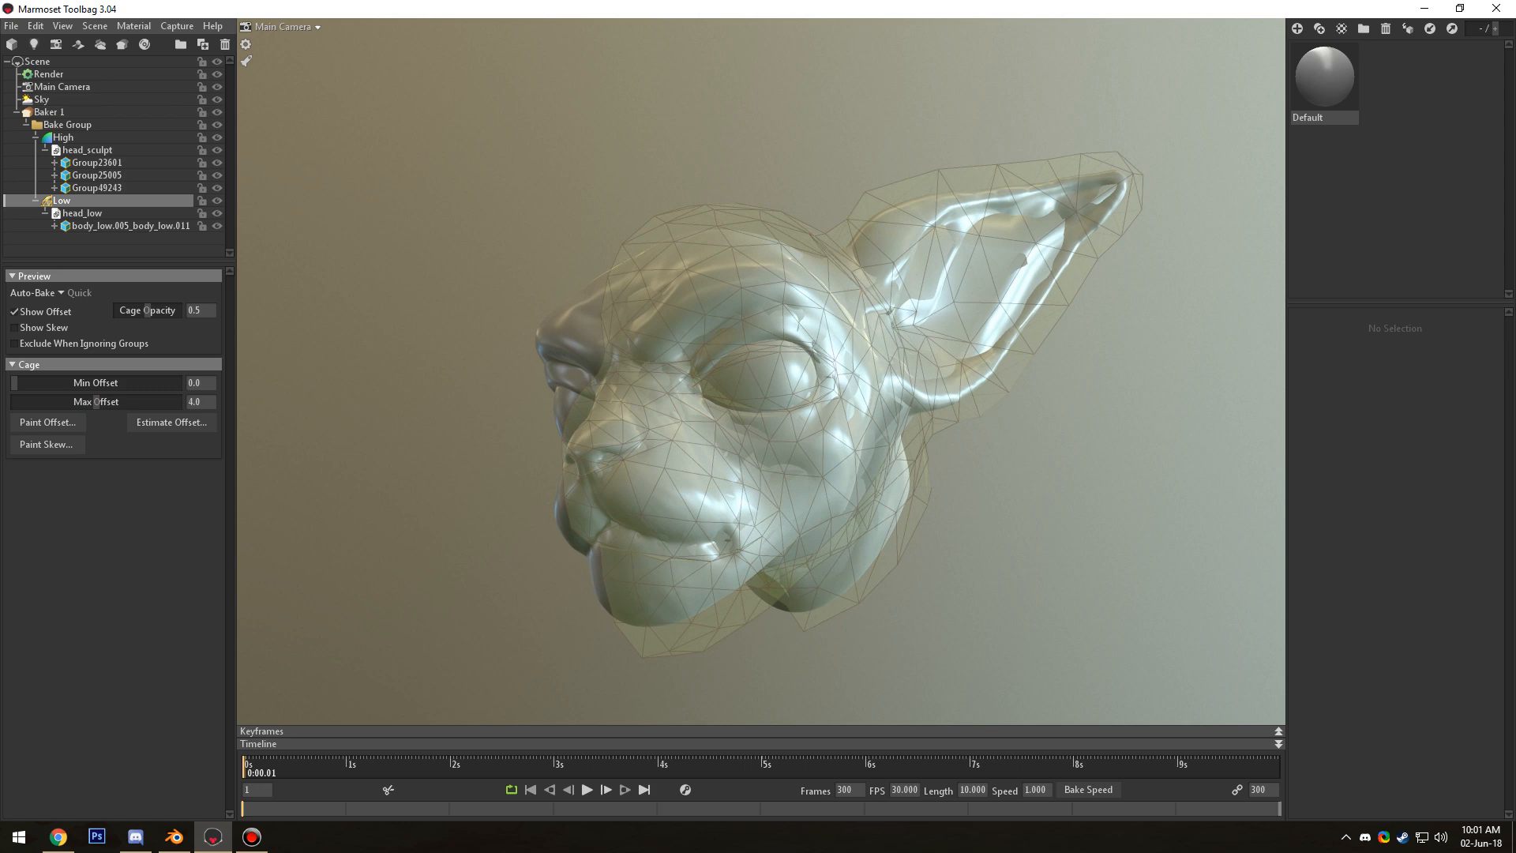
click(114, 244)
drag(632, 442, 616, 499)
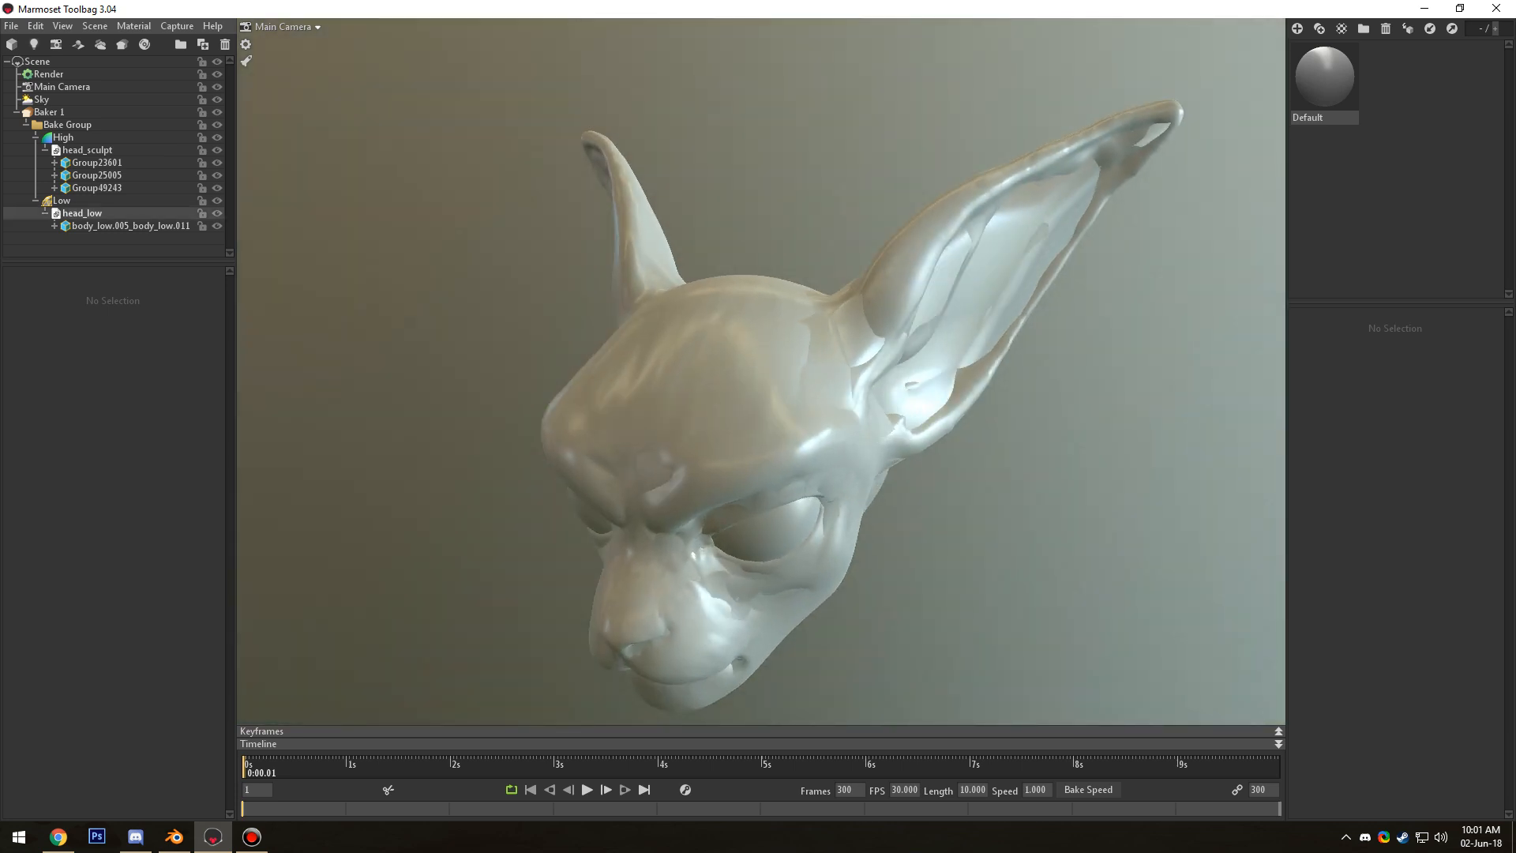
click(62, 200)
drag(66, 401, 71, 401)
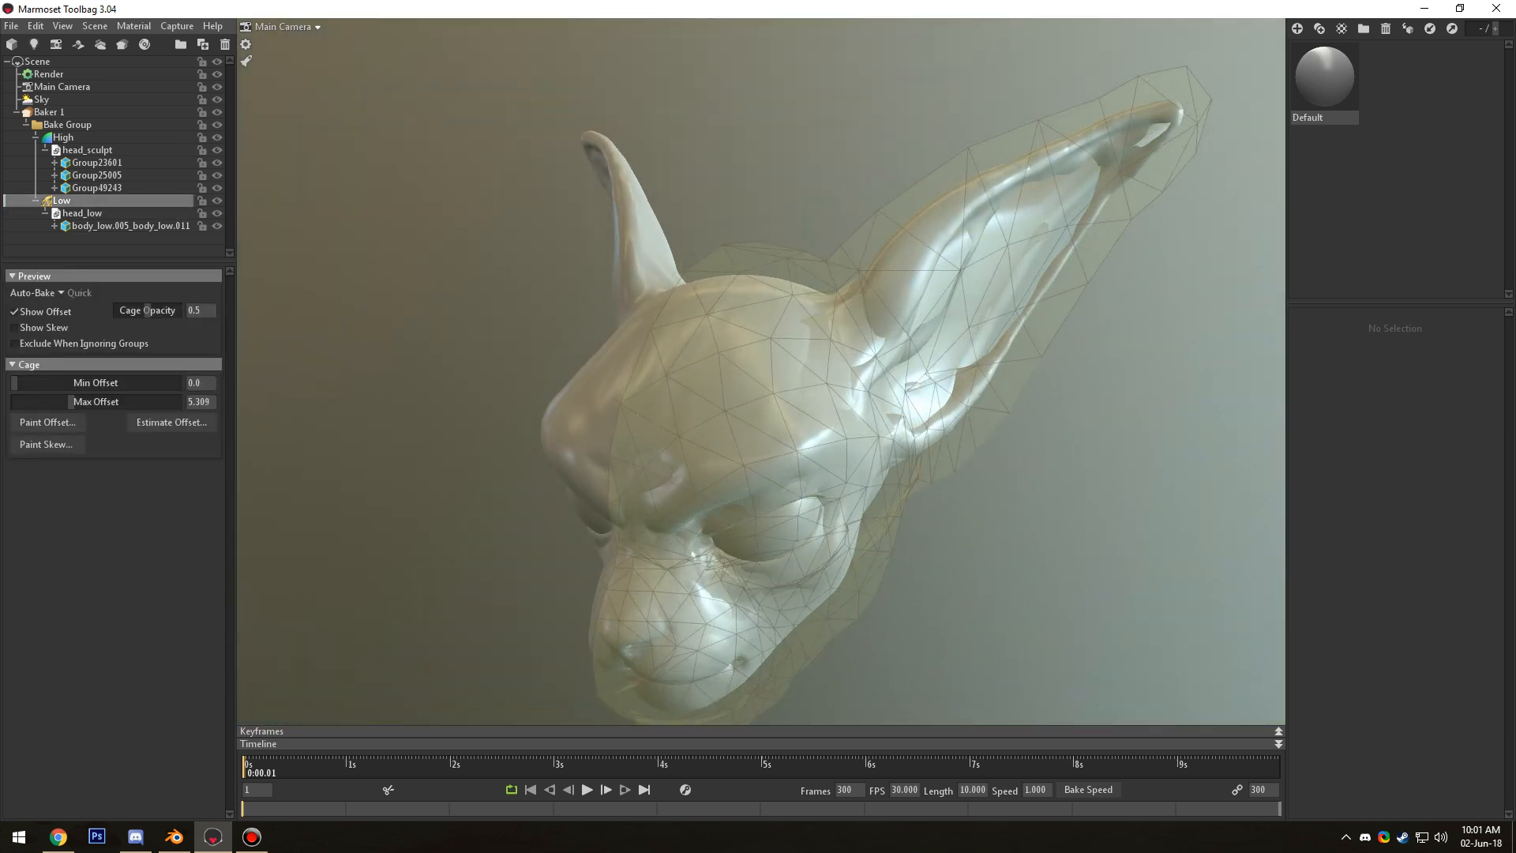
click(395, 506)
drag(395, 505, 347, 434)
drag(758, 442, 725, 393)
middle_drag(725, 393, 710, 367)
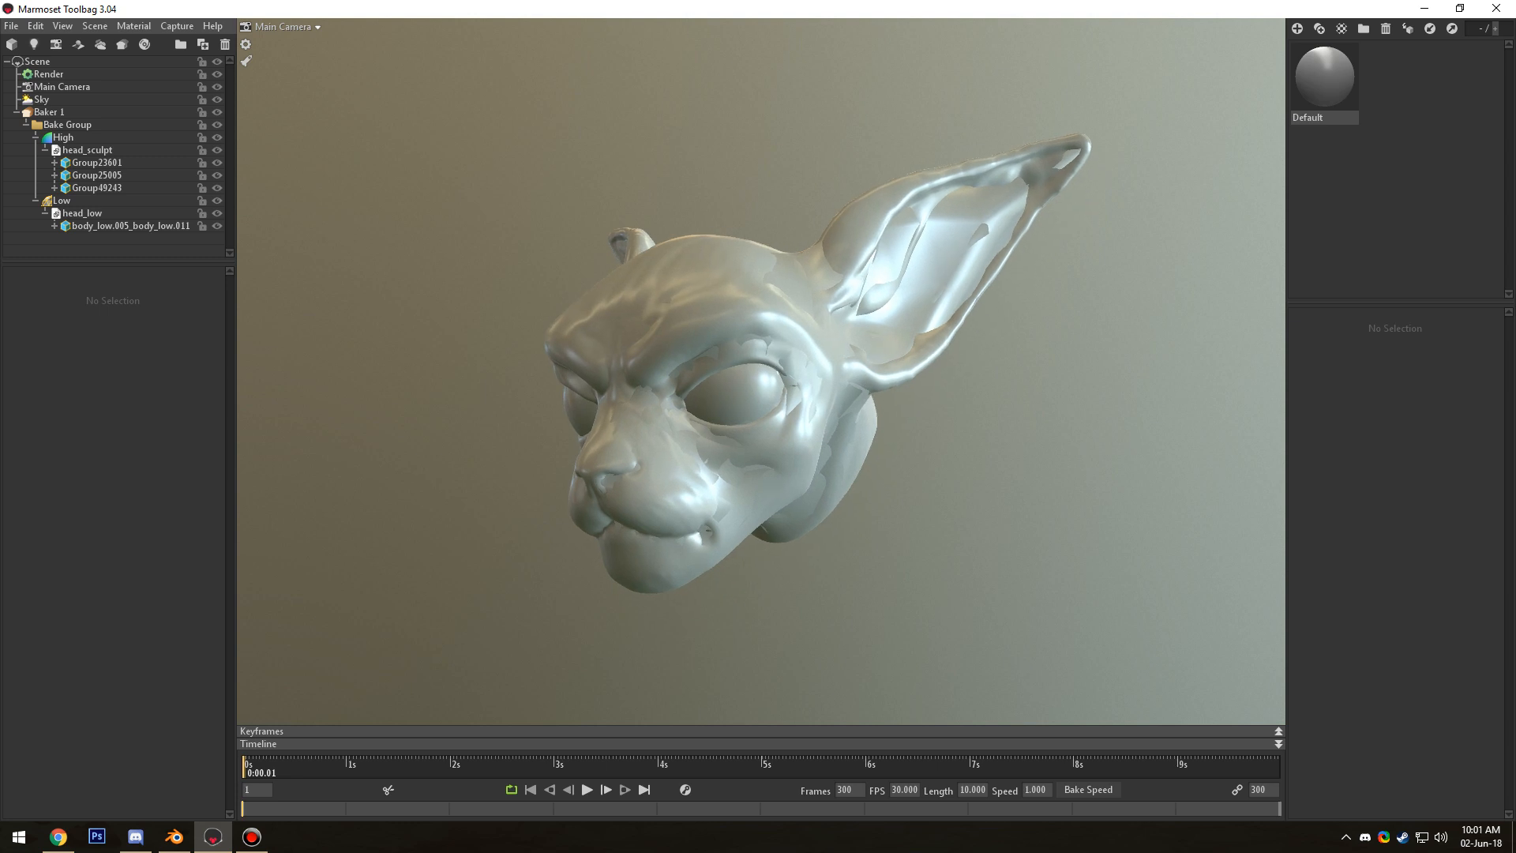
drag(710, 367, 661, 365)
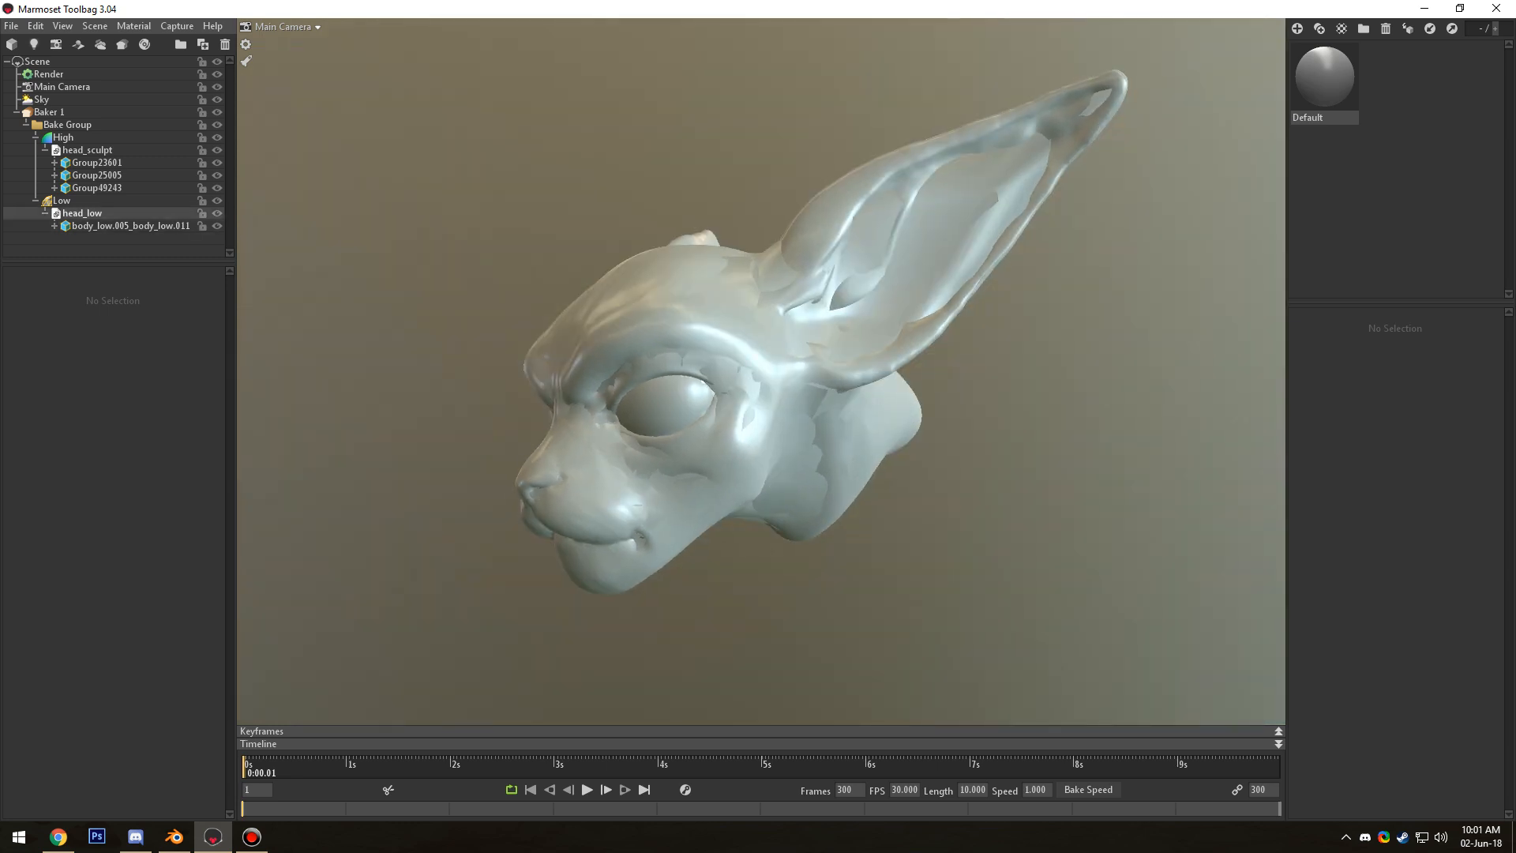
Hide the baker's high-poly objects so that only the low-poly head is displayed
click(67, 125)
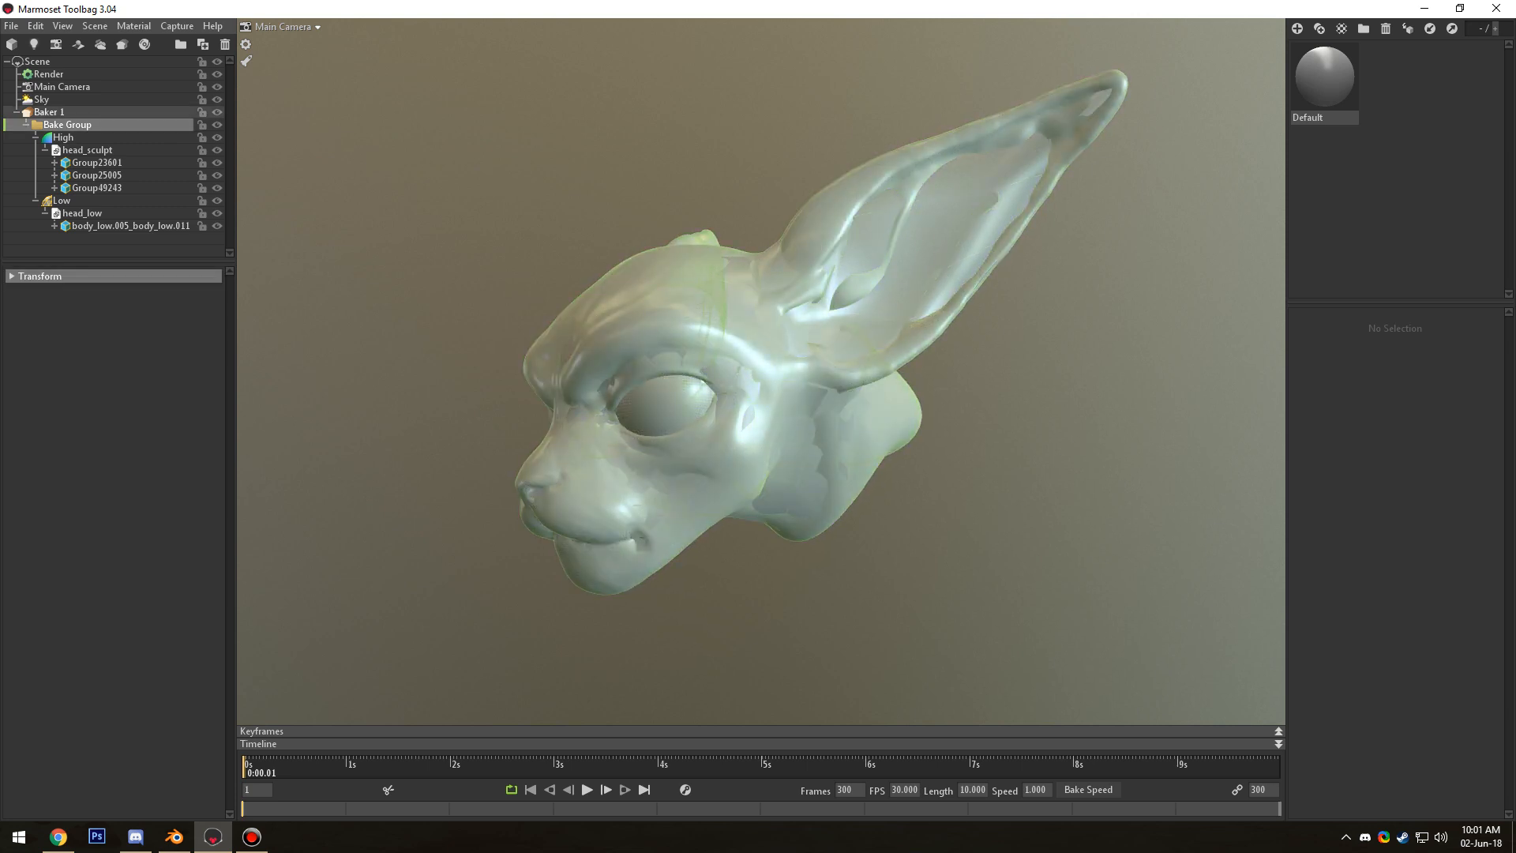
click(49, 112)
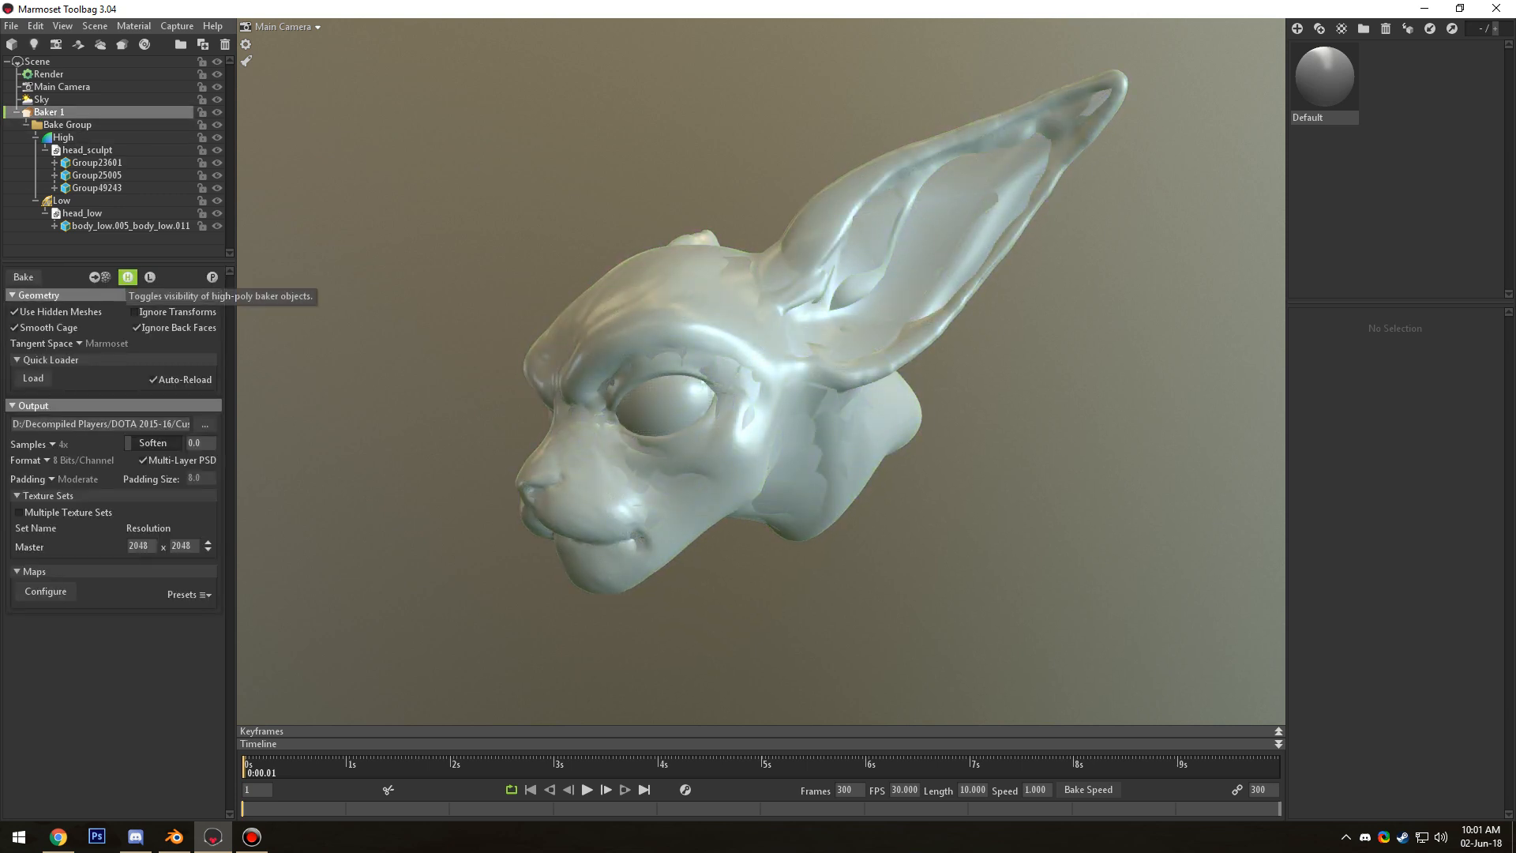
click(127, 277)
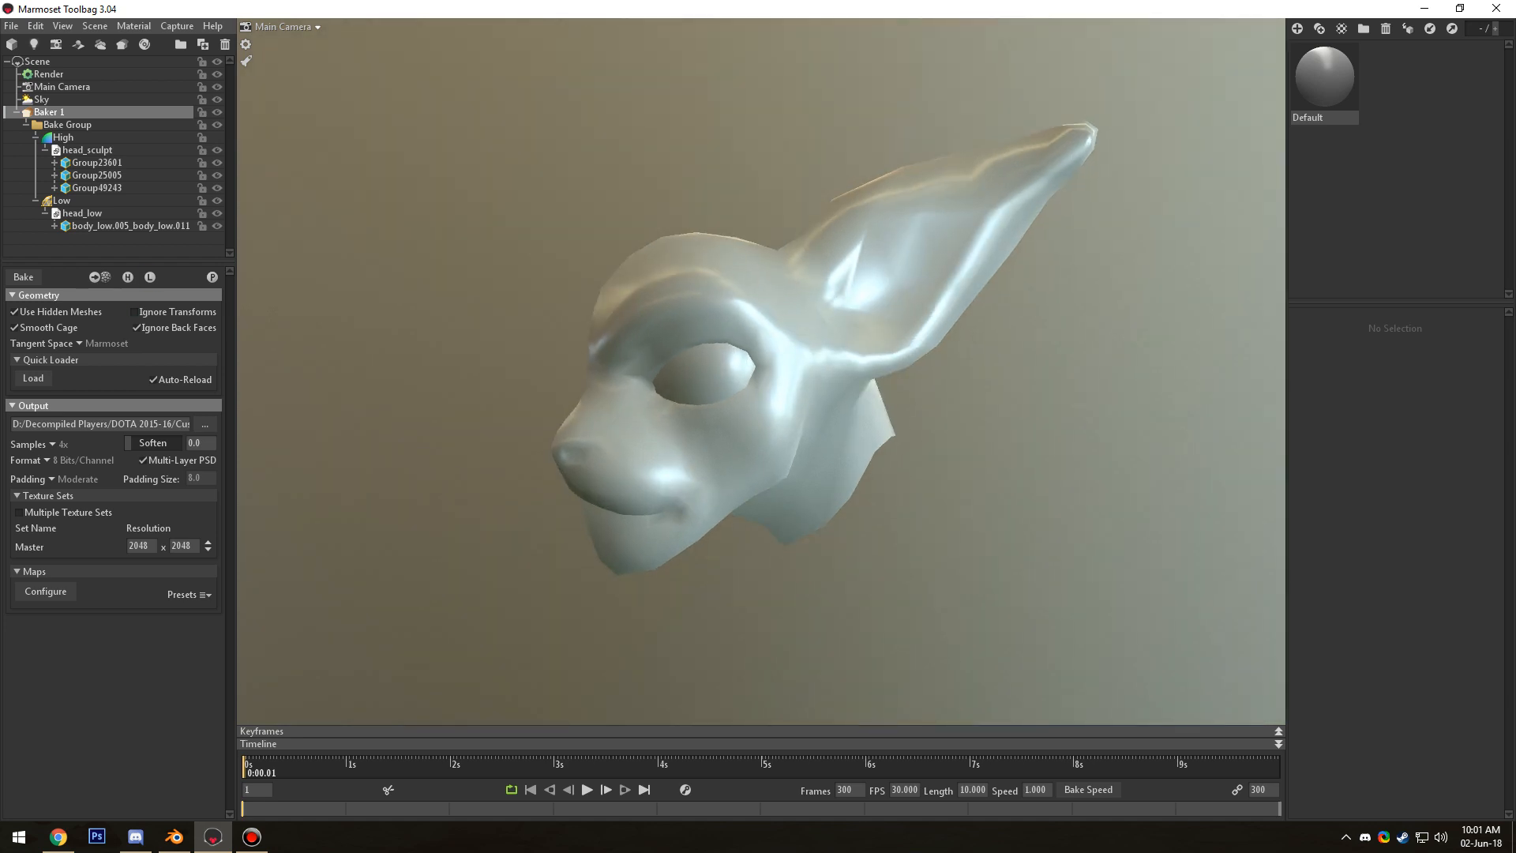
Configure the baker to output only the Normals map, bake it and preview the result on the low-poly head
click(45, 591)
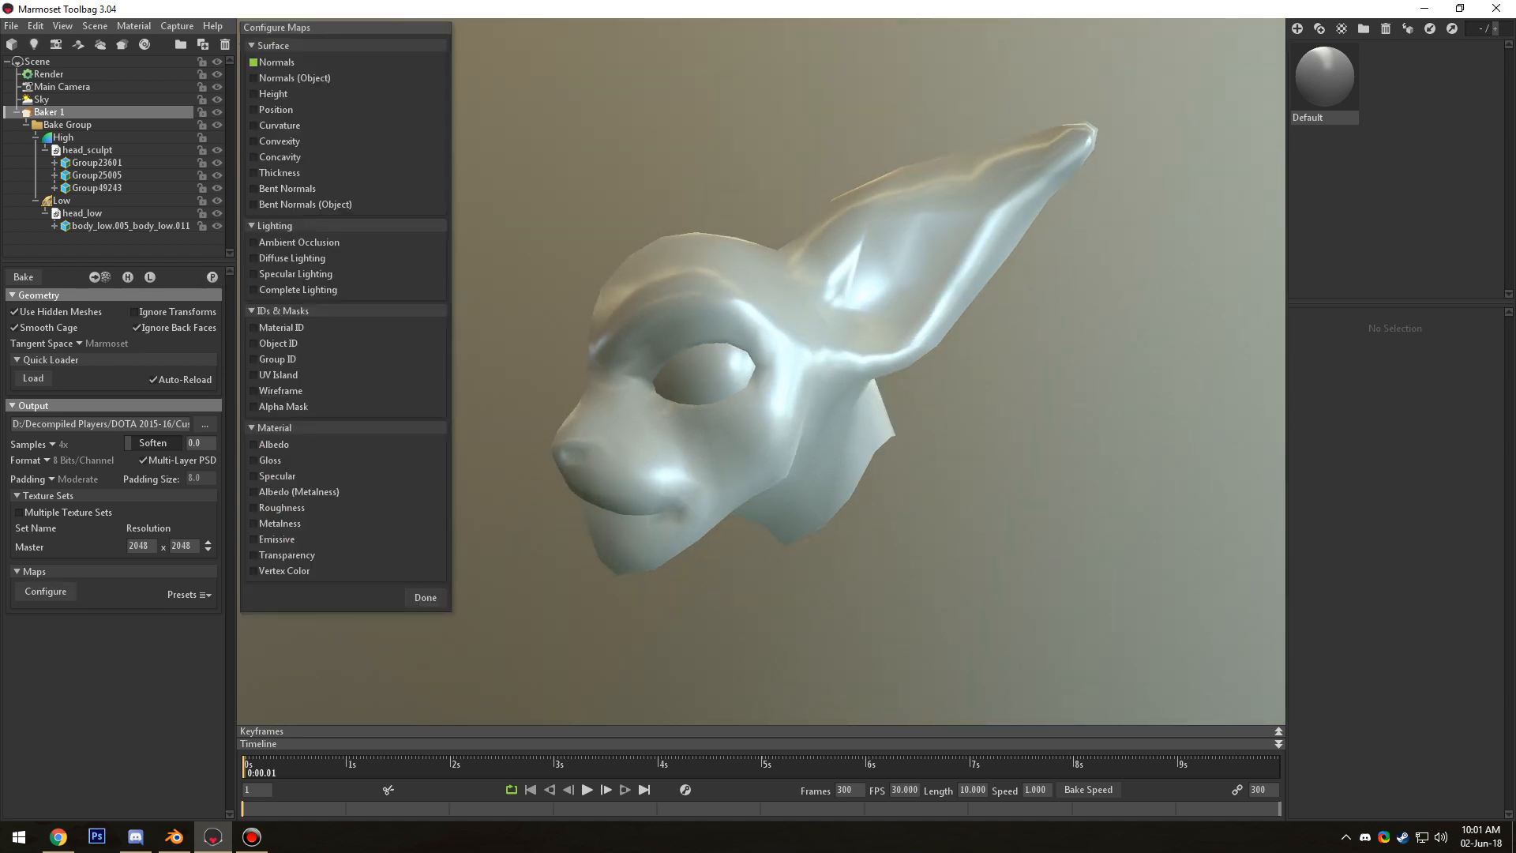
click(426, 598)
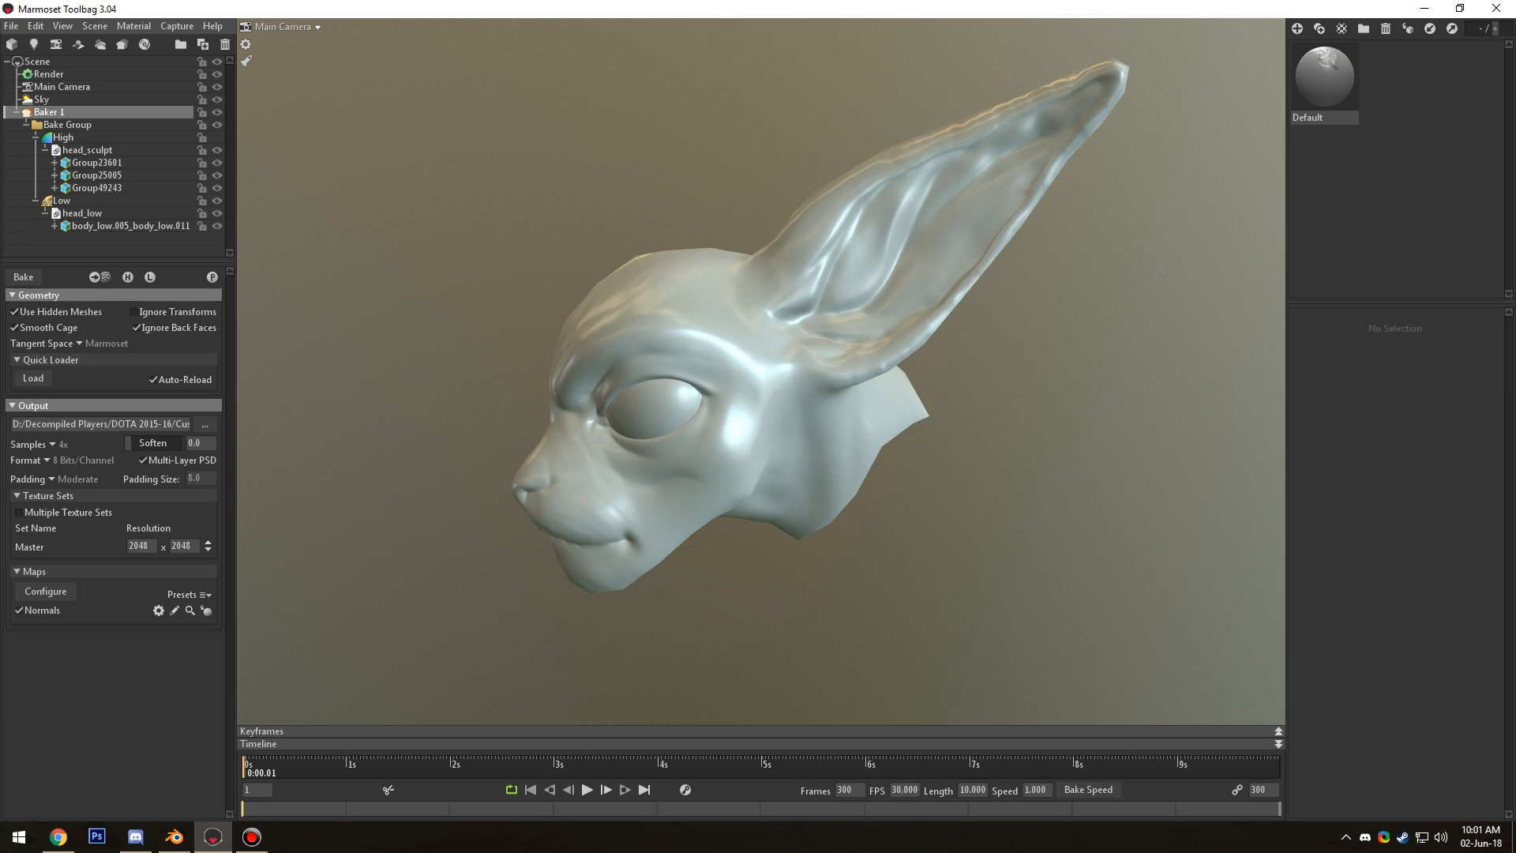
drag(711, 411, 790, 394)
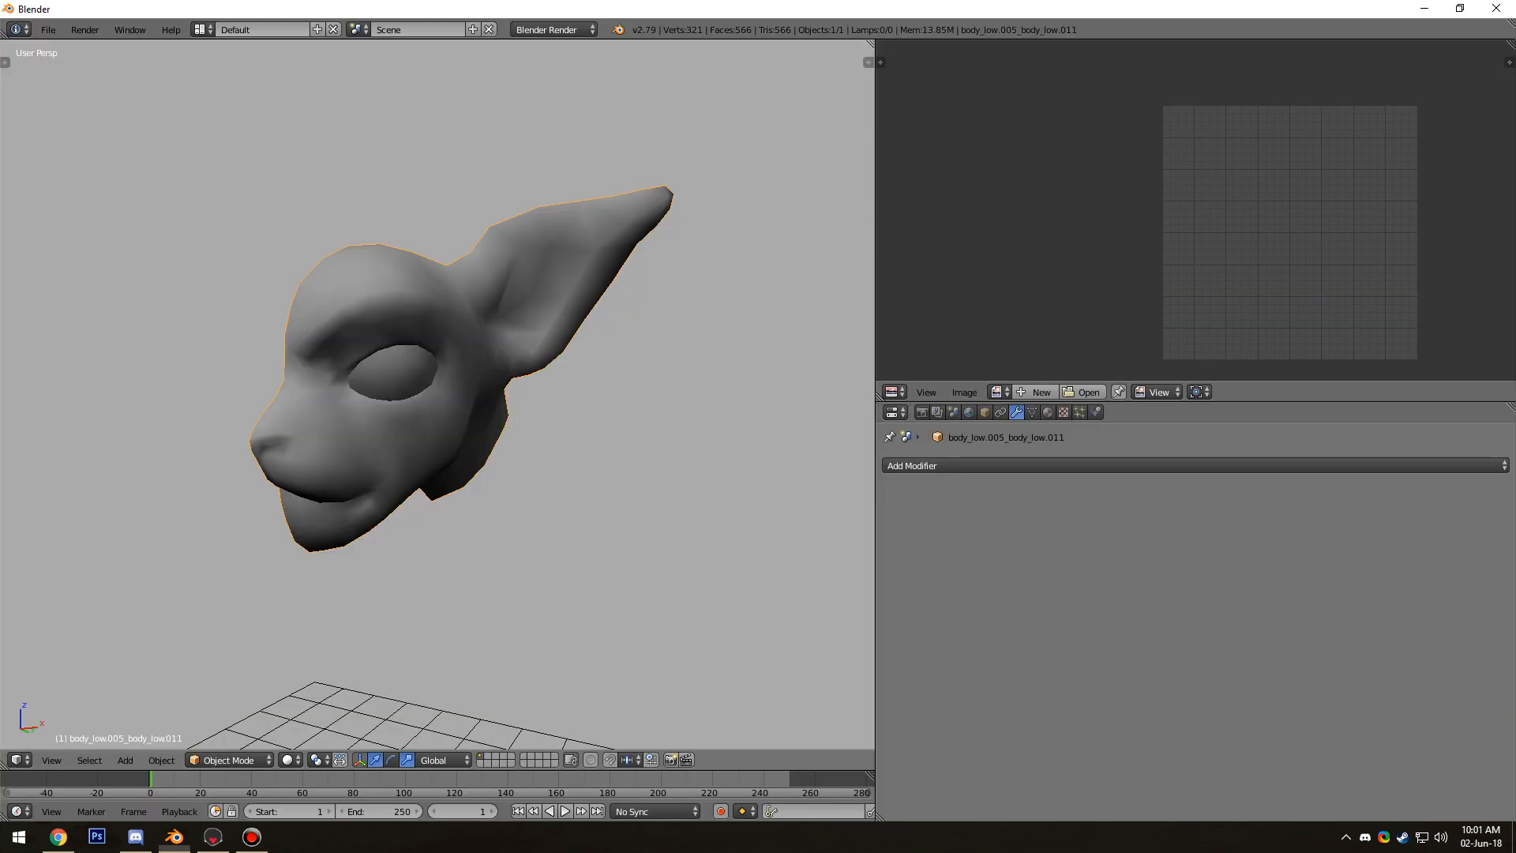
Switch back to Blender and turn the low-poly half head to show its open centre side
key(alt+Tab)
middle_drag(489, 395, 553, 398)
Try to duplicate the head object in place and mirror the copy across the X axis
key(shift+d)
key(Escape)
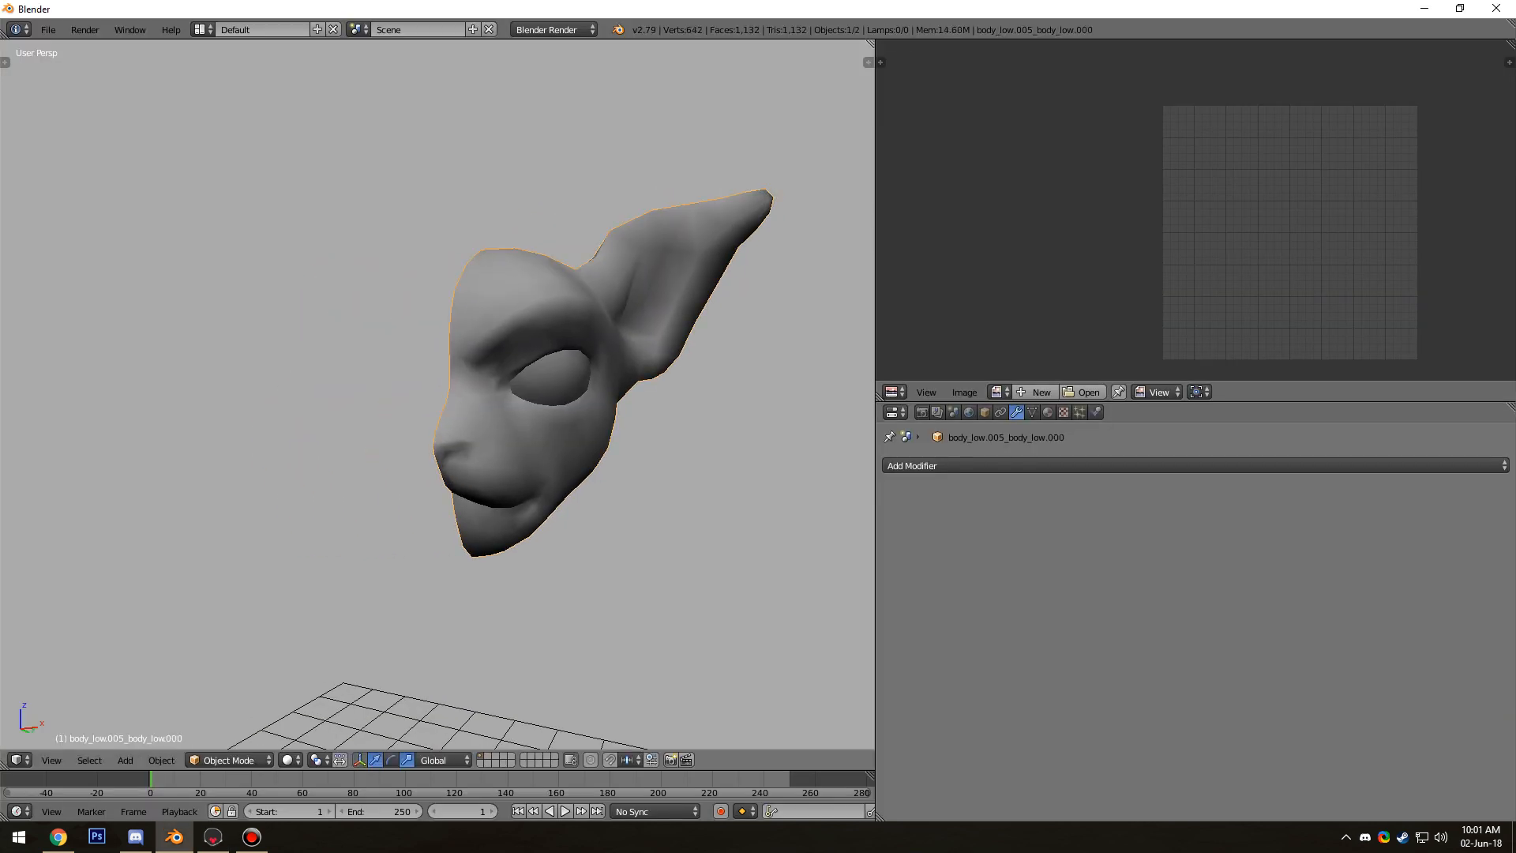
key(ctrl+m)
key(x)
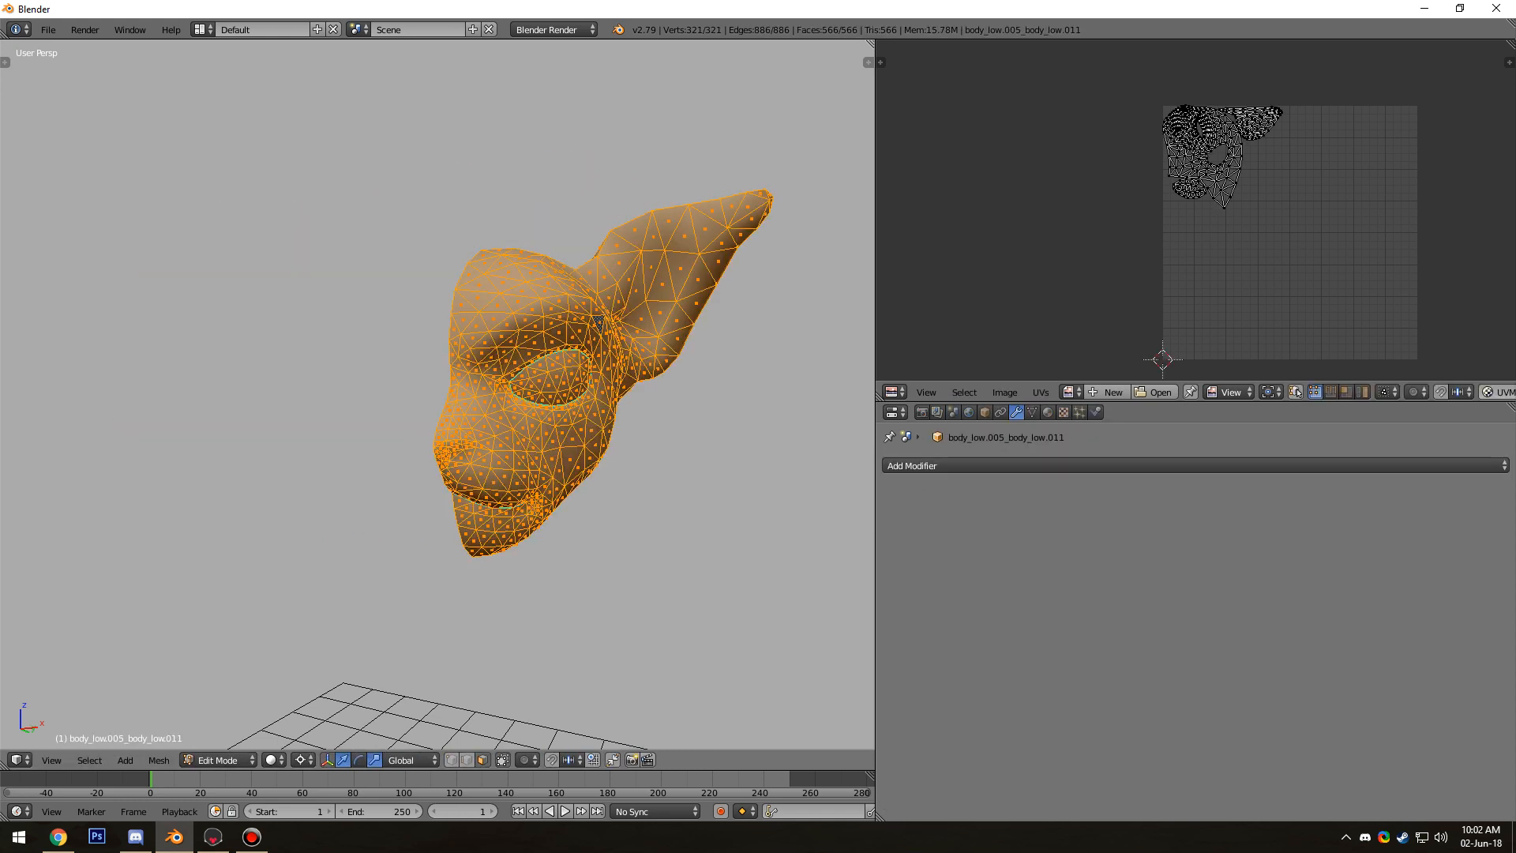
In Edit Mode, duplicate the half head's mesh in place, mirror the copy across X and recalculate its normals
mouse_move(553, 395)
middle_down()
mouse_move(505, 391)
mouse_move(655, 387)
mouse_move(596, 411)
mouse_move(478, 395)
middle_up()
key(shift+d)
key(Escape)
key(ctrl+m)
key(x)
key(Return)
key(ctrl+n)
Merge the overlapping seam vertices of the whole head mesh with Remove Doubles and return to Object Mode
key(a)
key(w)
click(620, 408)
key(Tab)
key(Tab)
click(49, 30)
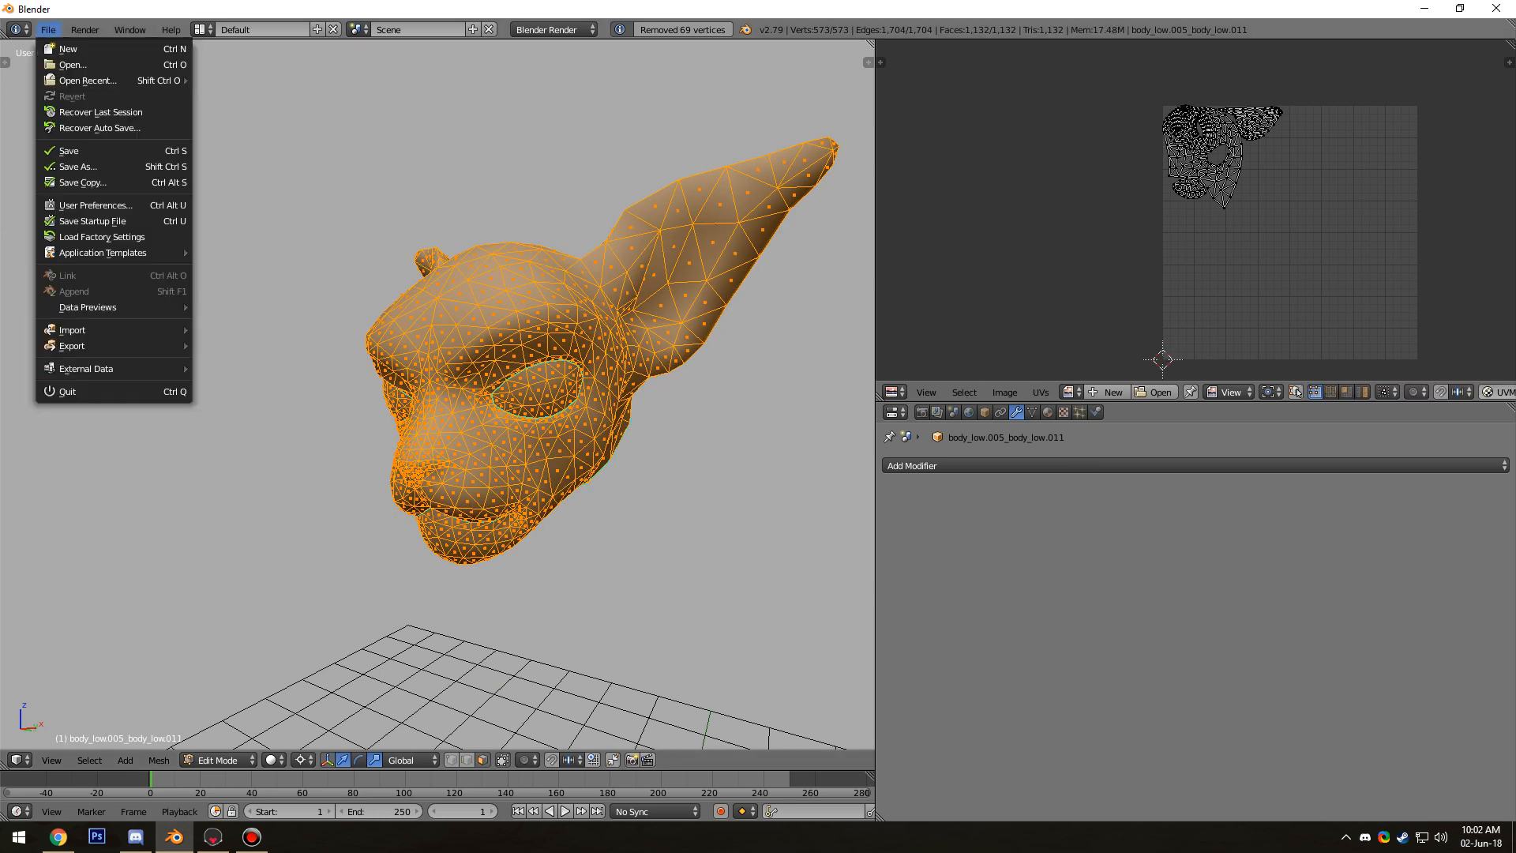
key(Tab)
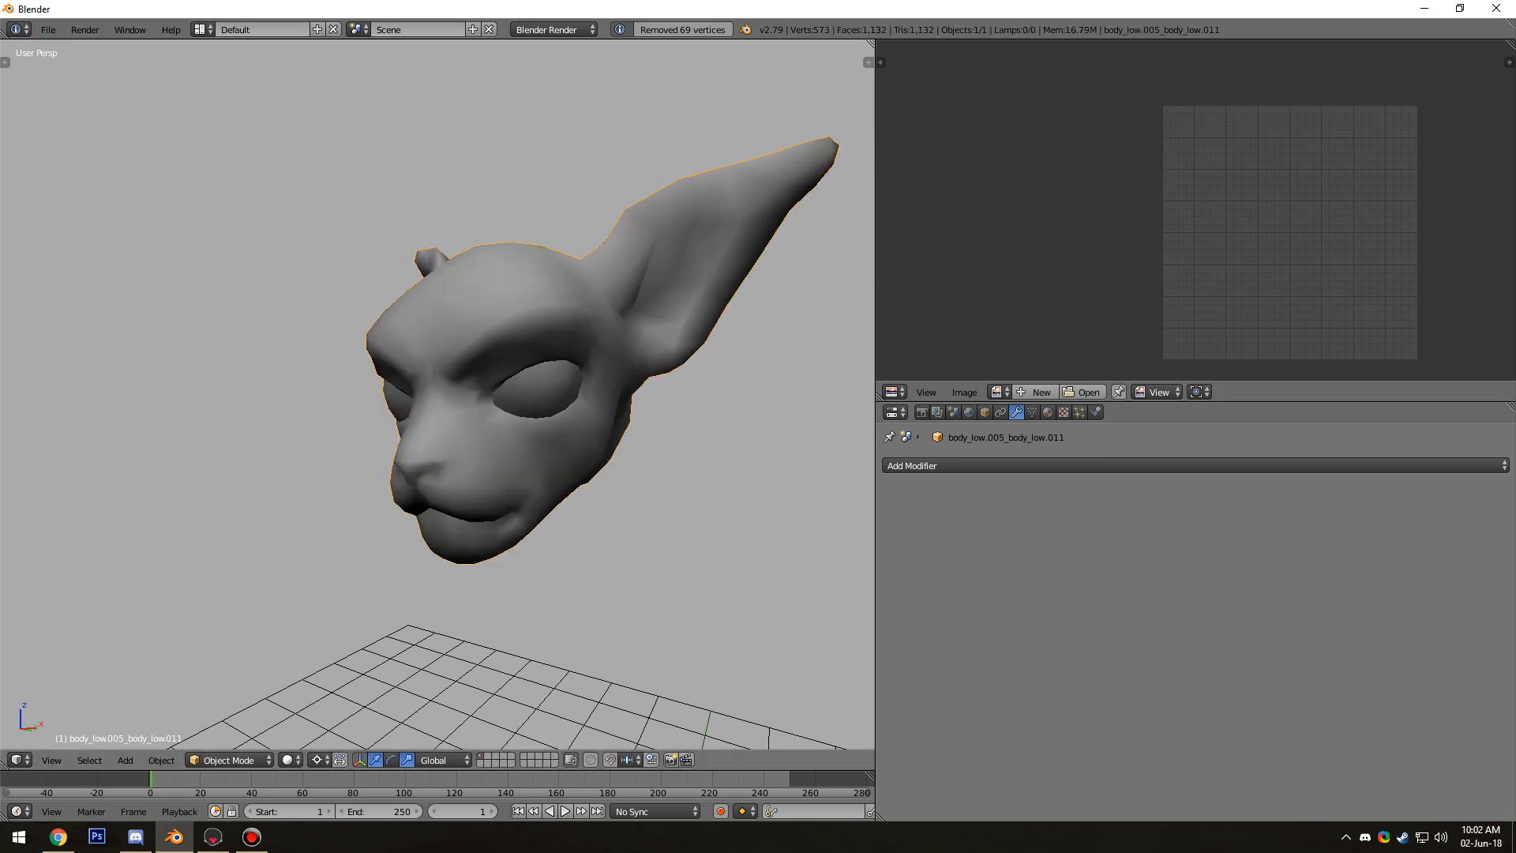
Export the full mirrored head as Wavefront OBJ, overwriting head_low.obj in the lathaal highs folder with Selection Only enabled
click(49, 30)
mouse_move(110, 346)
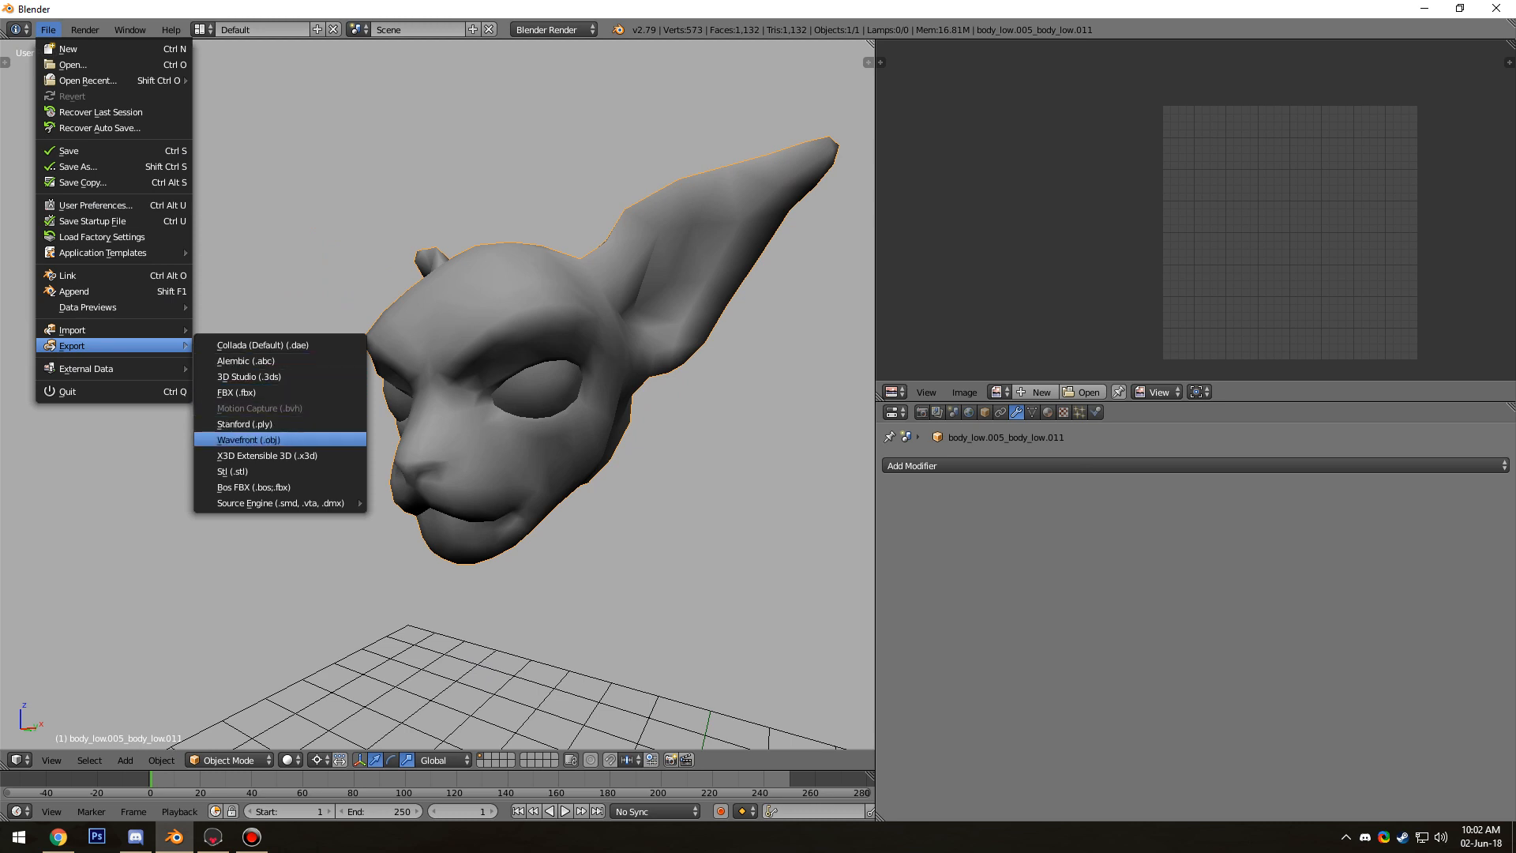
click(269, 440)
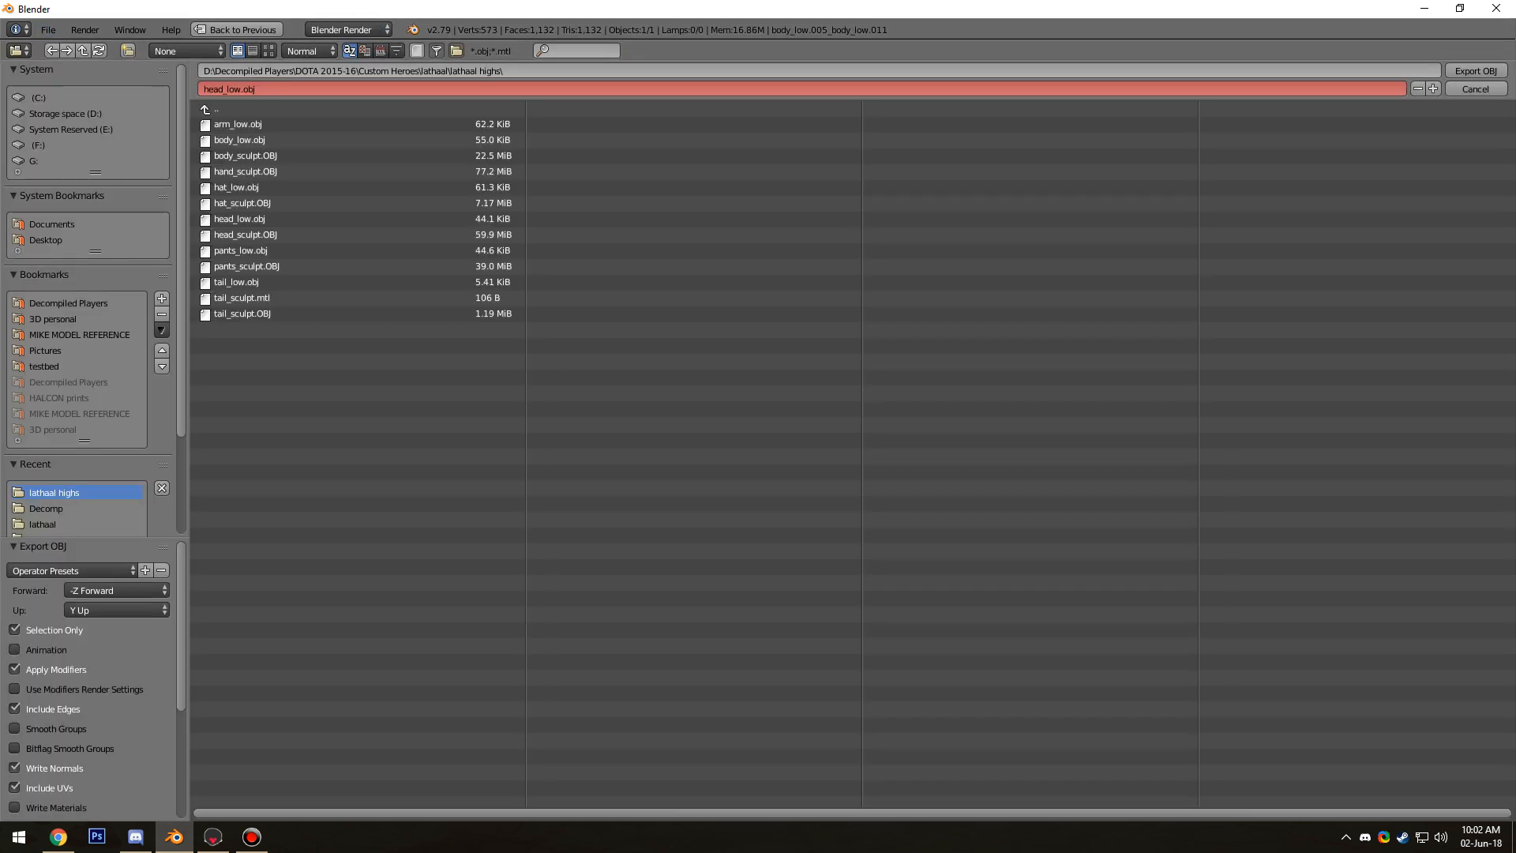
click(1476, 71)
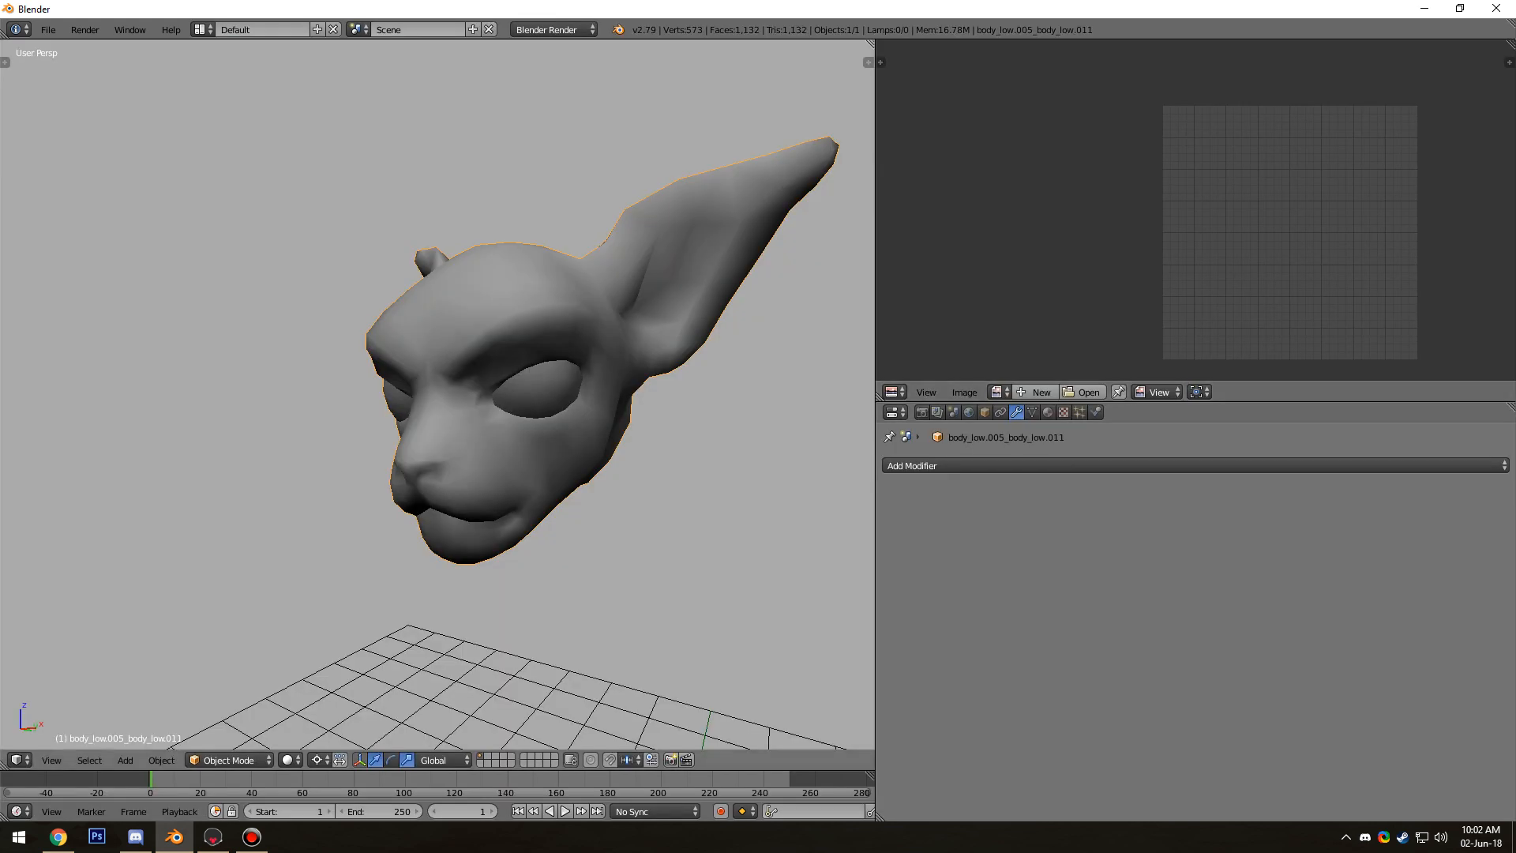
Switch to Marmoset Toolbag and examine the mirrored low-poly head for shading problems along its centre seam
click(213, 837)
drag(601, 442, 798, 505)
scroll(761, 371, up, 3)
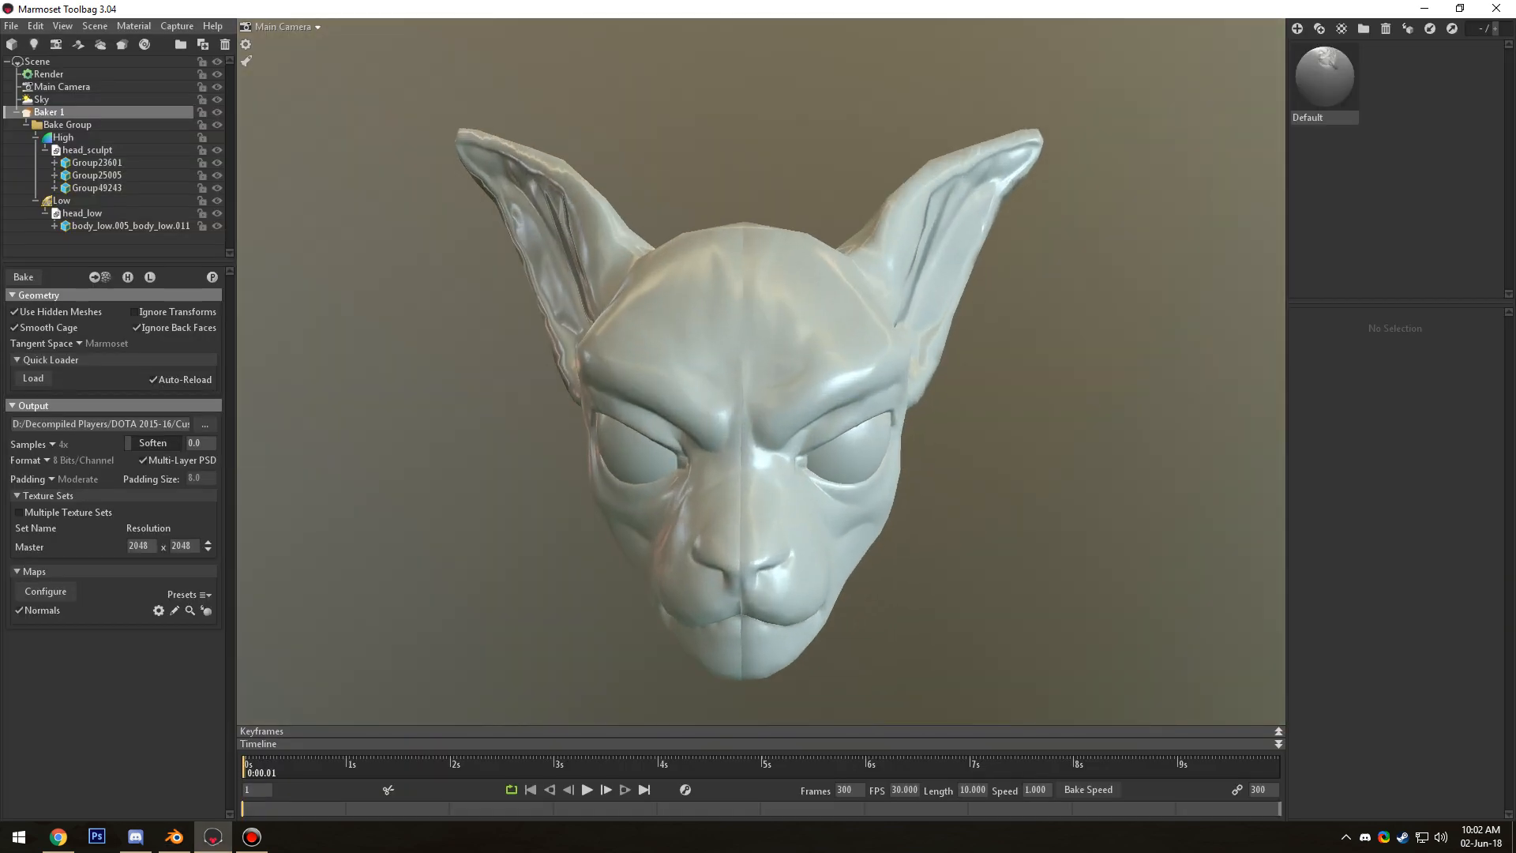
shift+drag(762, 395, 1106, 387)
click(790, 237)
drag(1106, 387, 1191, 405)
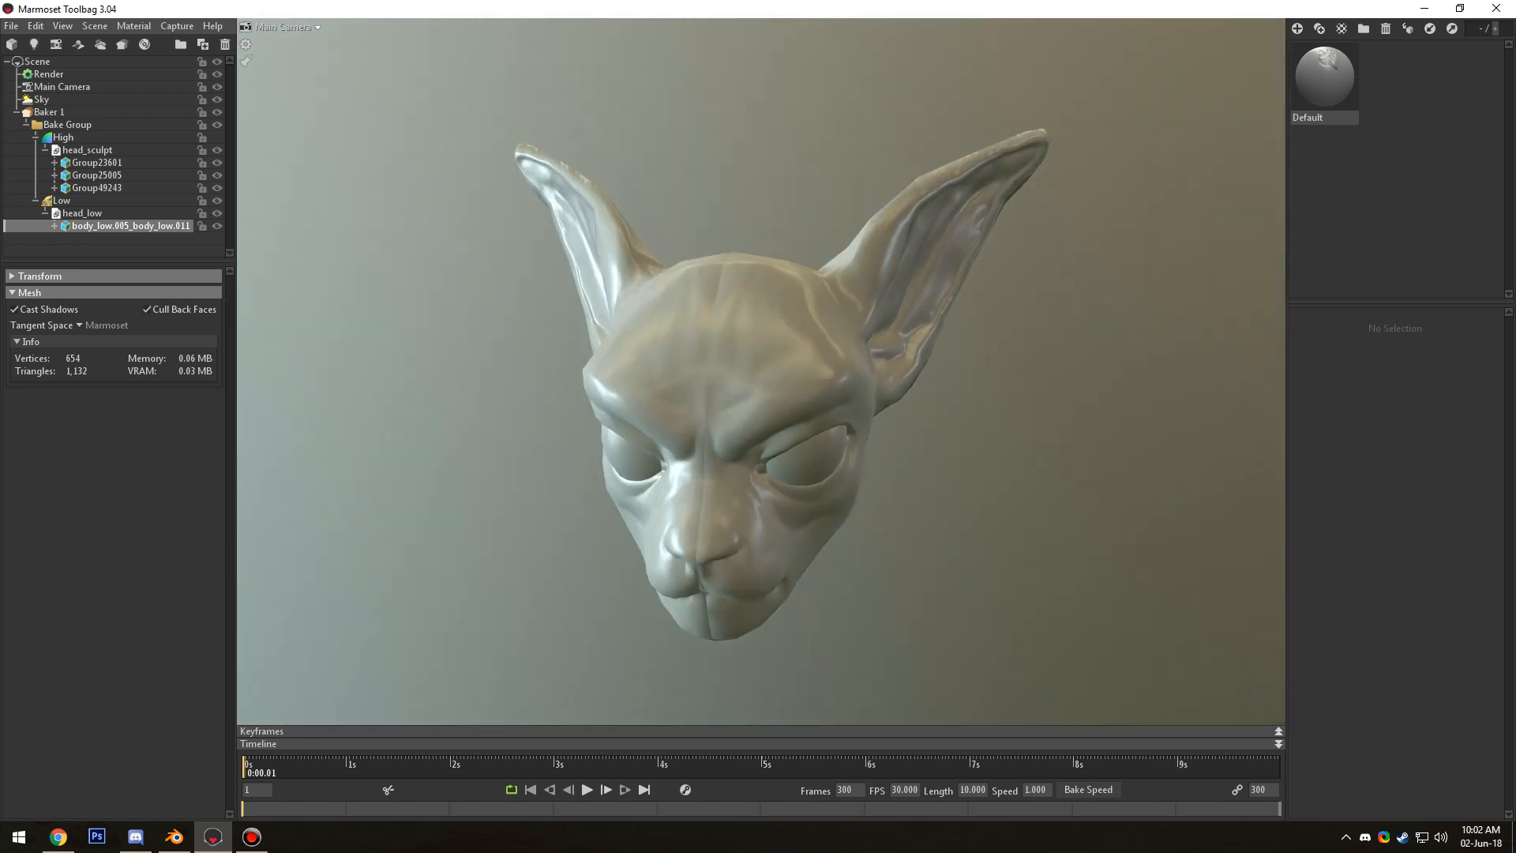
click(1191, 405)
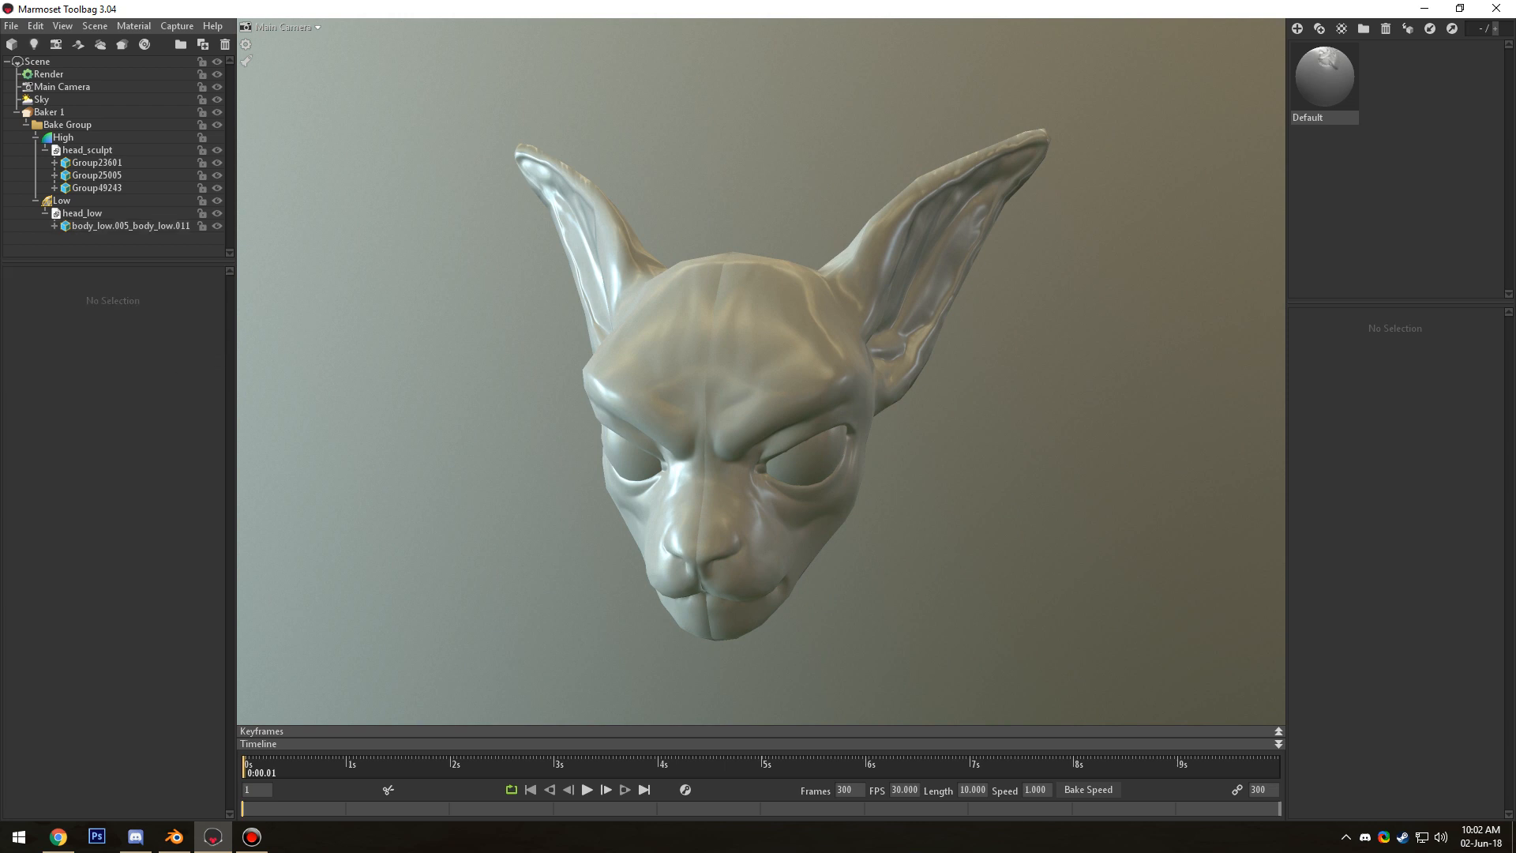
Switch to Blender and revert the head mesh in Edit Mode to the single unmirrored half
key(alt+Tab)
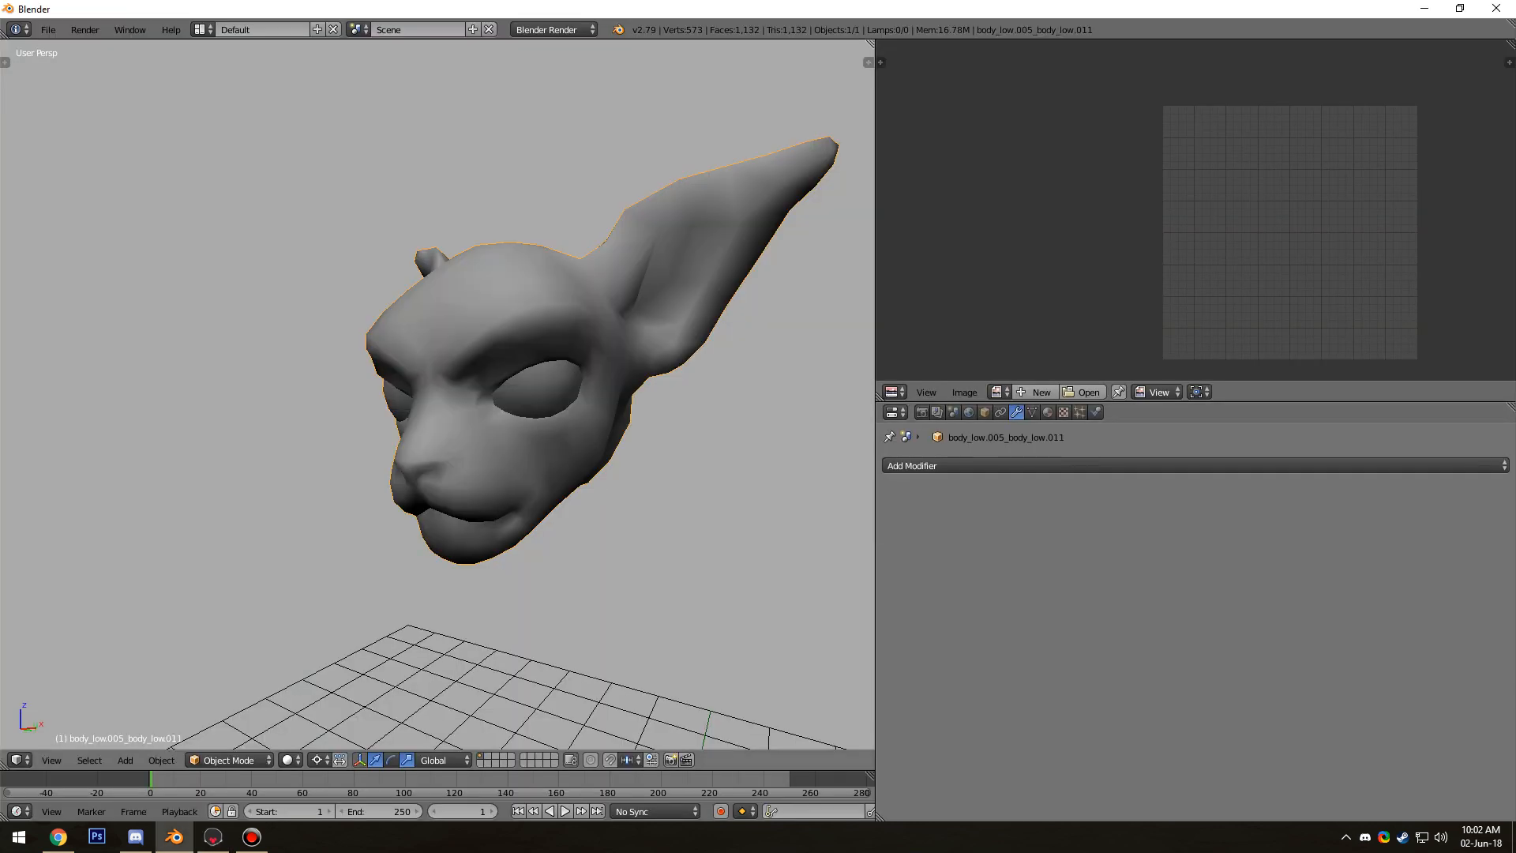
middle_drag(545, 324, 663, 325)
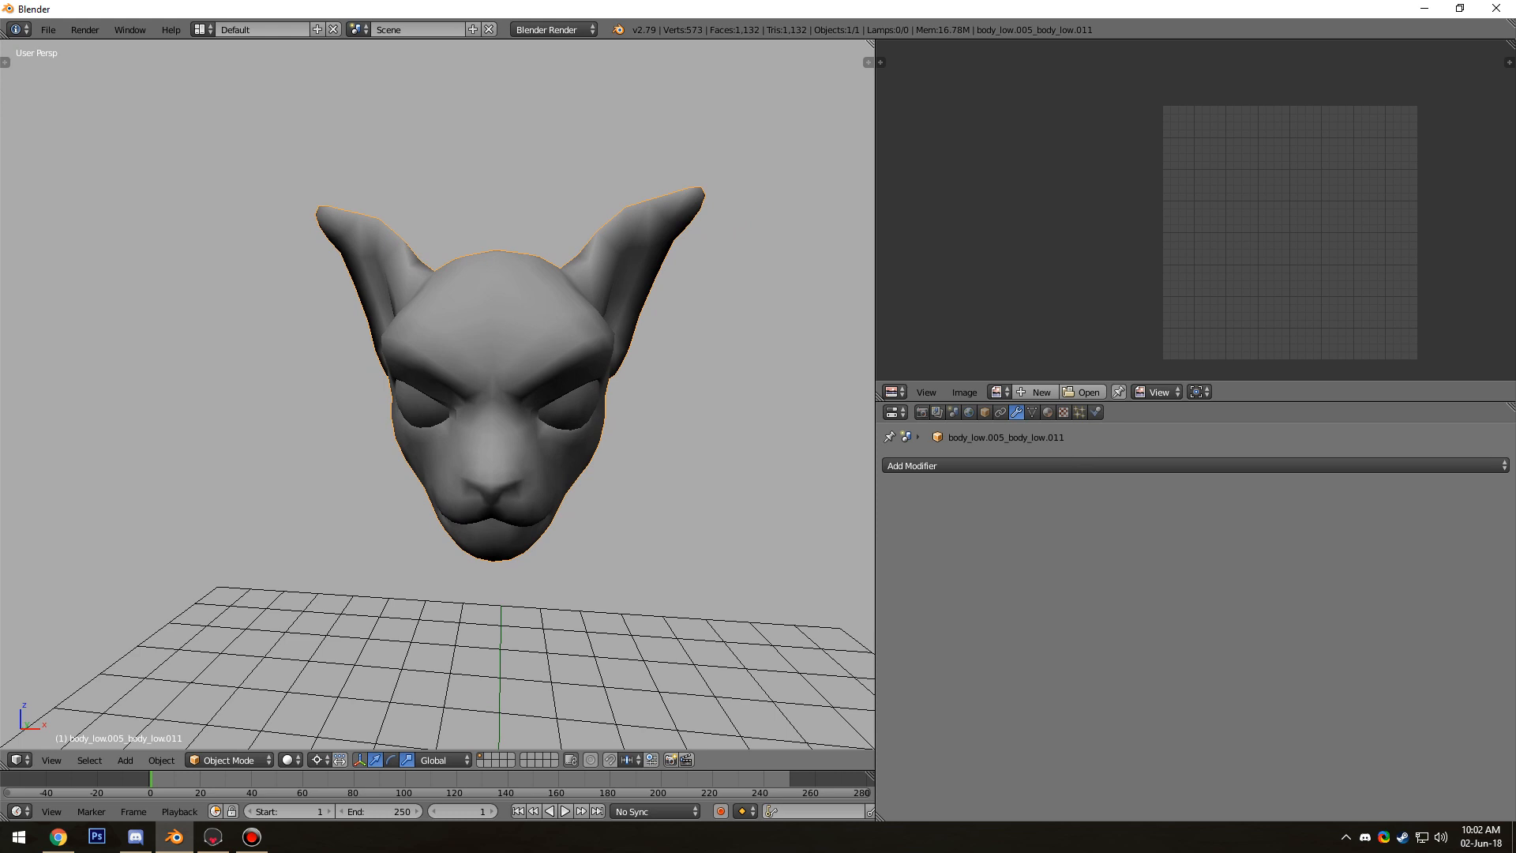
key(Tab)
key(a)
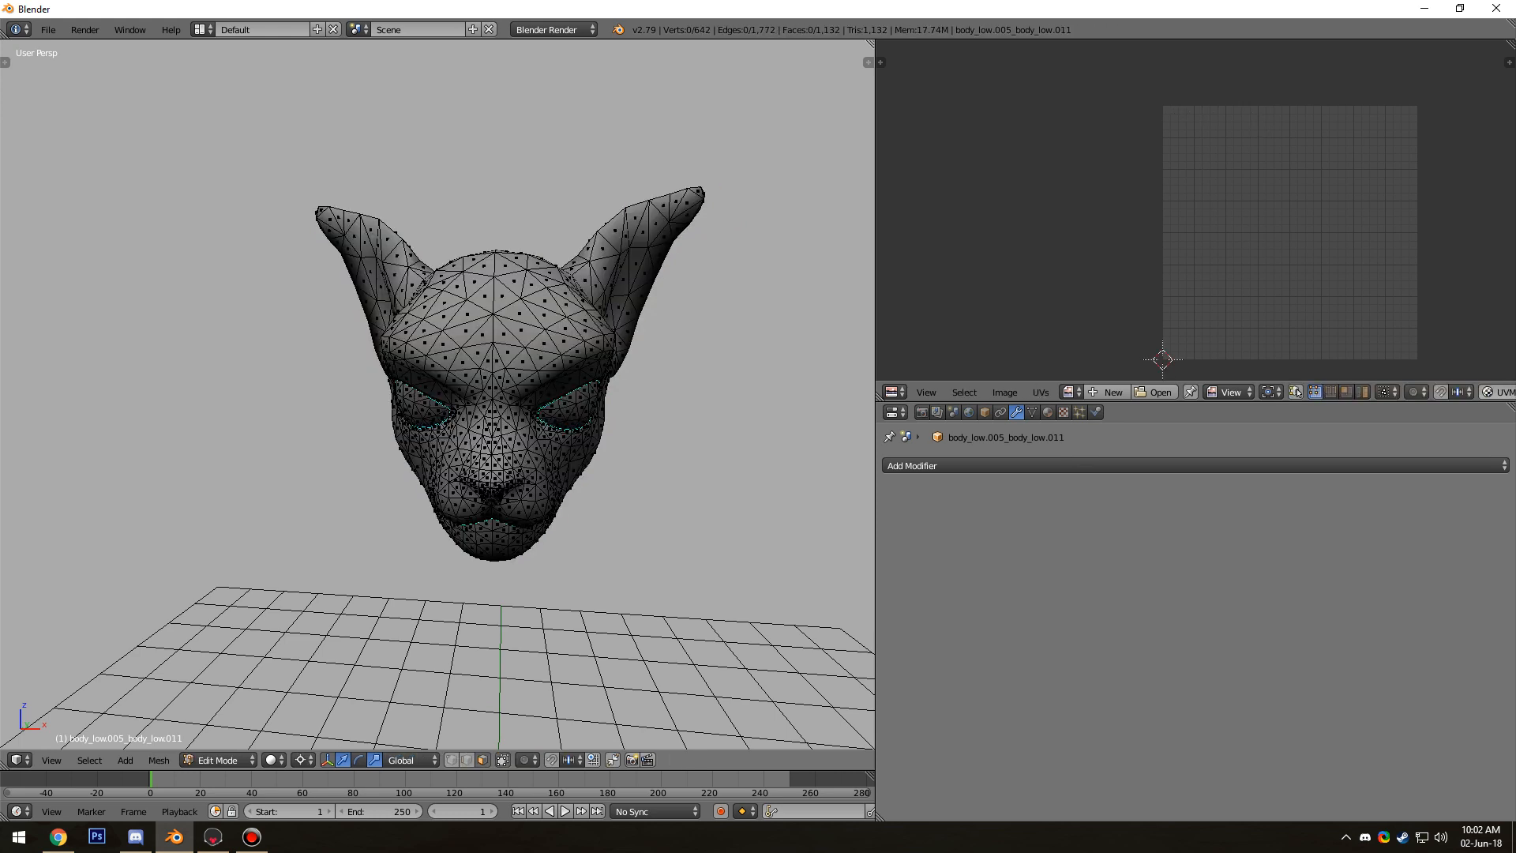
key(l)
key(p)
key(Return)
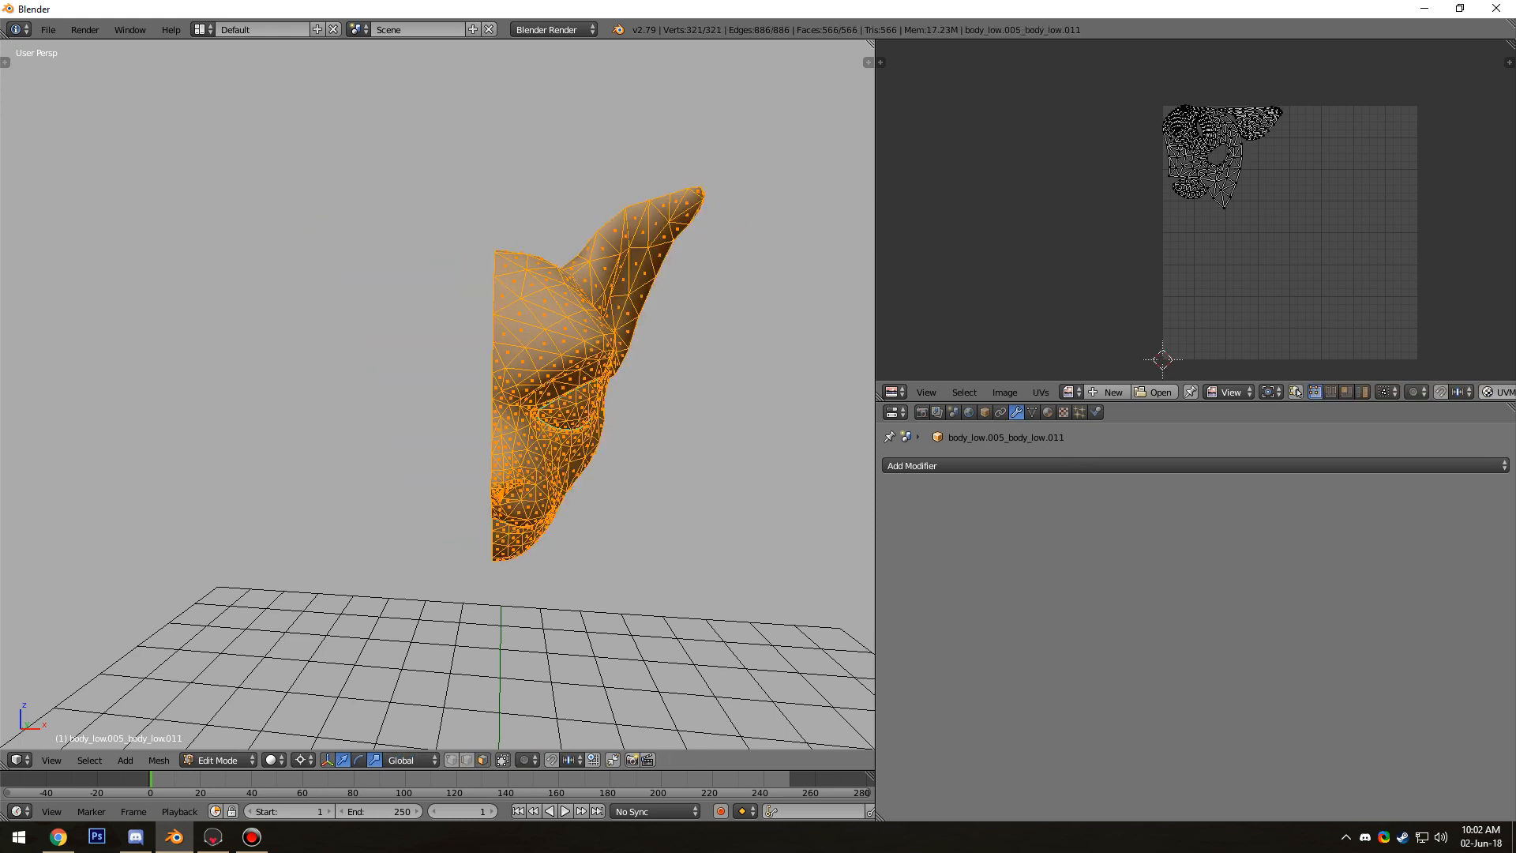
Examine the half head's open centre border, selecting two neighbouring vertices on the forehead edge
middle_drag(553, 356, 489, 387)
key(a)
scroll(554, 375, up, 4)
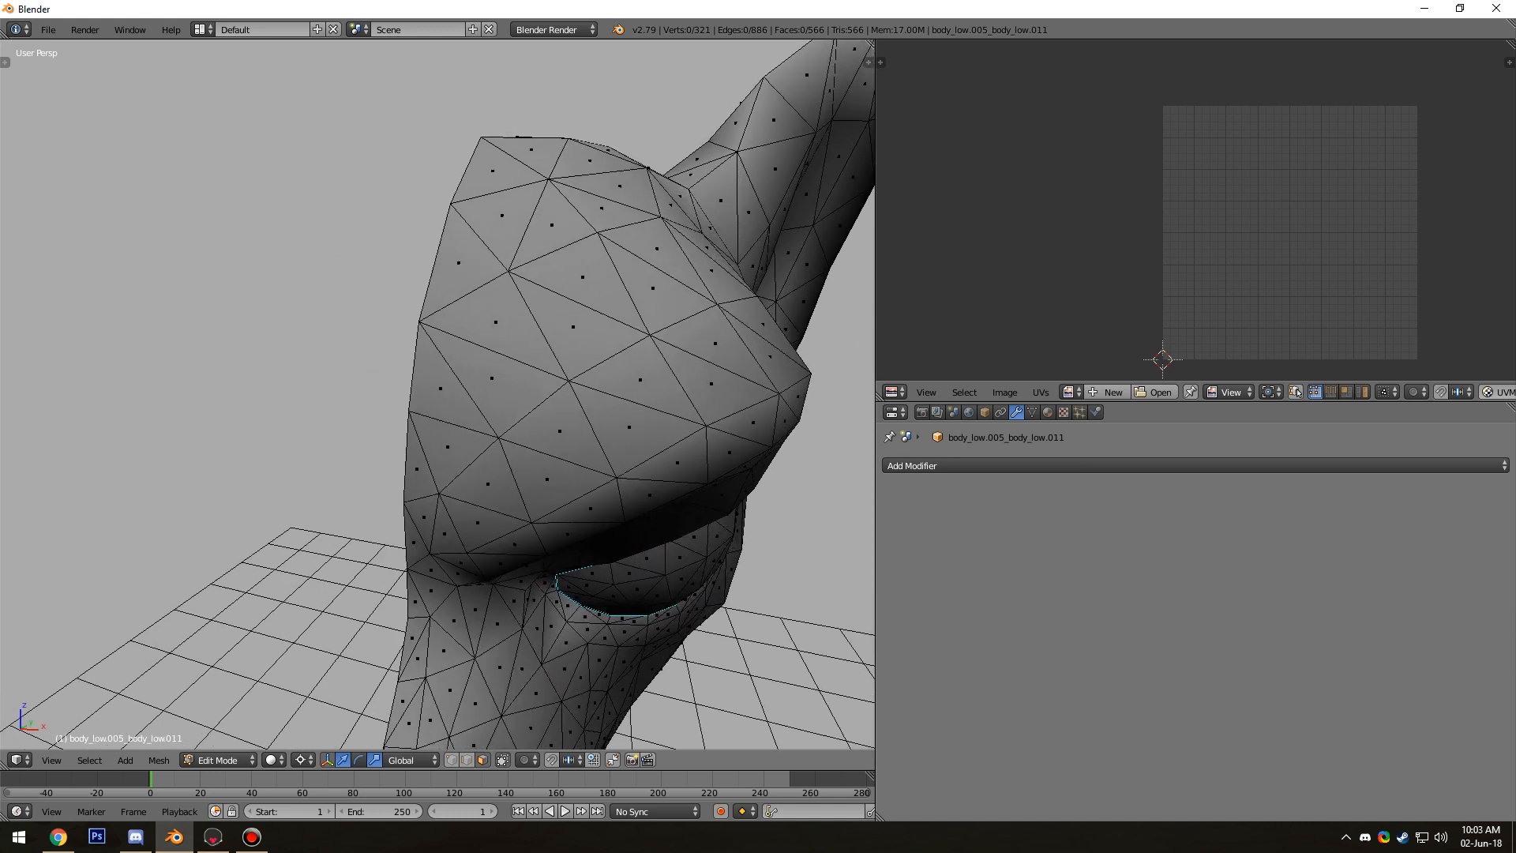
right_click(420, 321)
right_click(451, 203)
shift+right_click(419, 322)
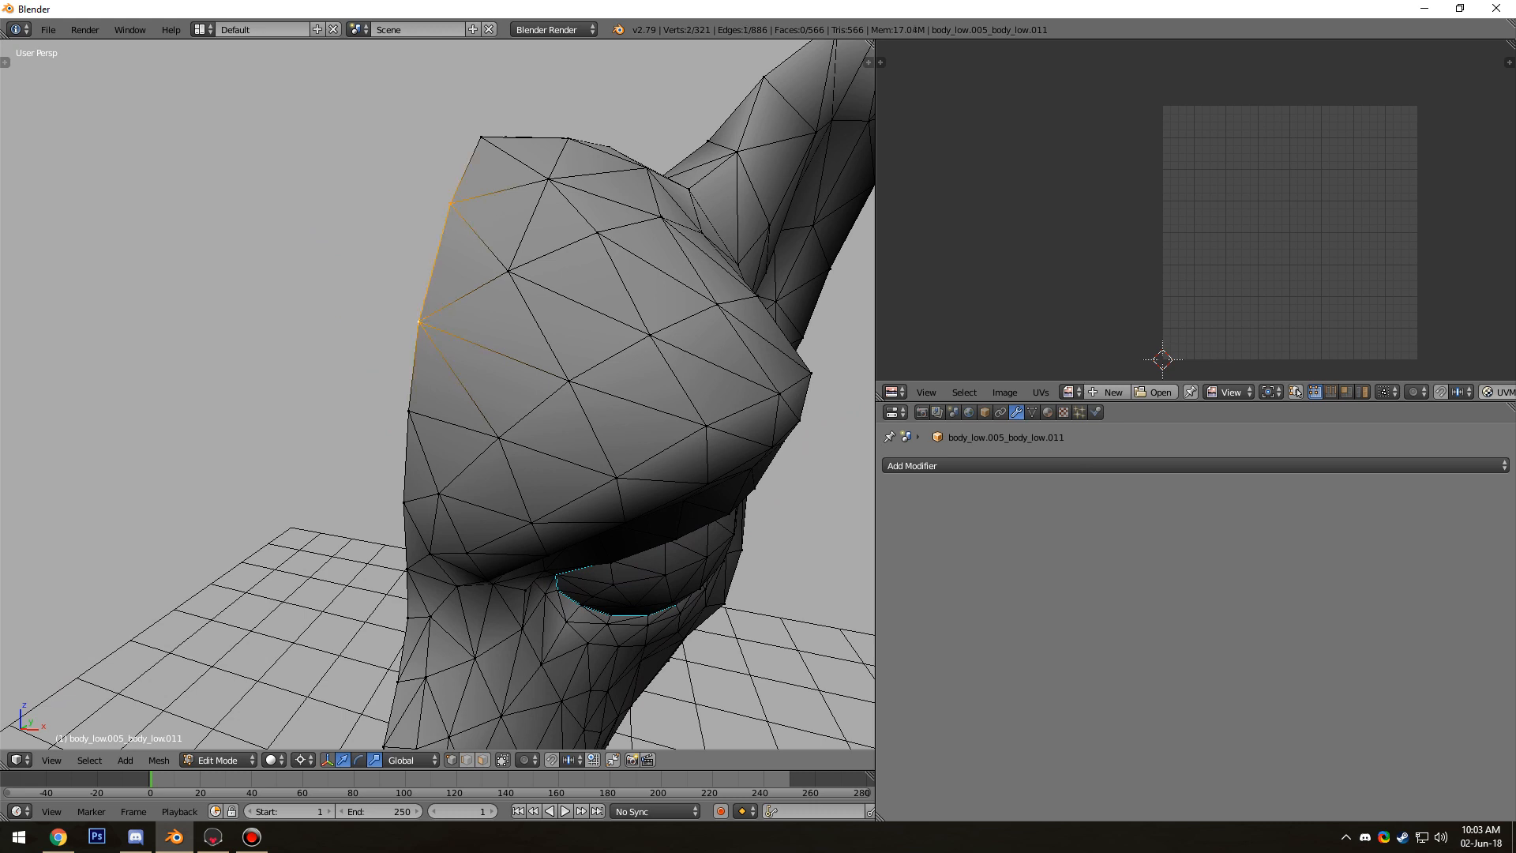
scroll(411, 411, down, 2)
middle_drag(411, 410, 343, 380)
key(Tab)
key(Tab)
key(a)
key(a)
scroll(412, 409, down, 2)
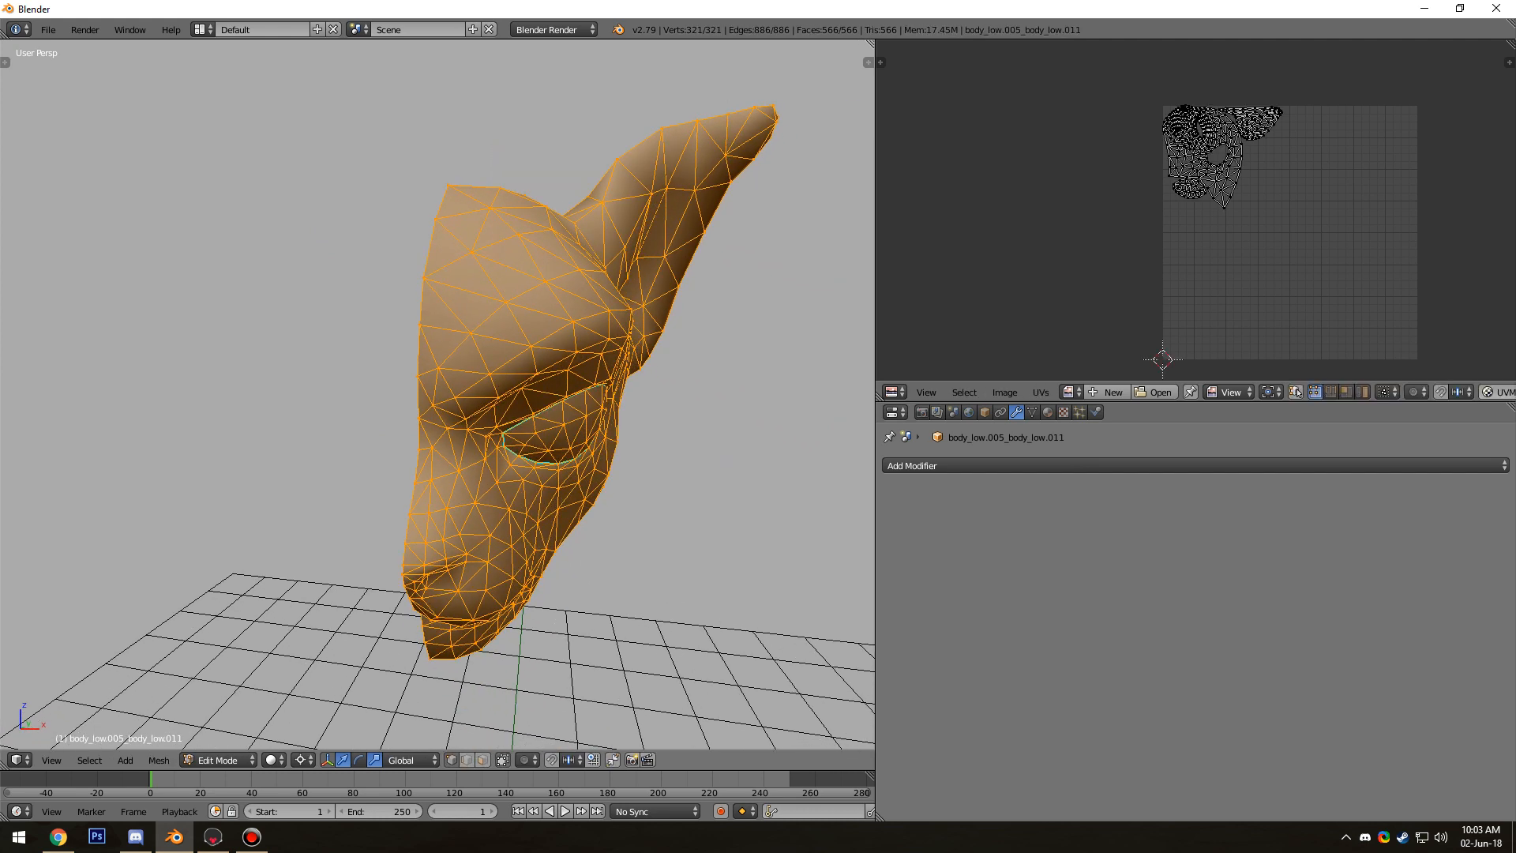
key(shift+d)
key(Escape)
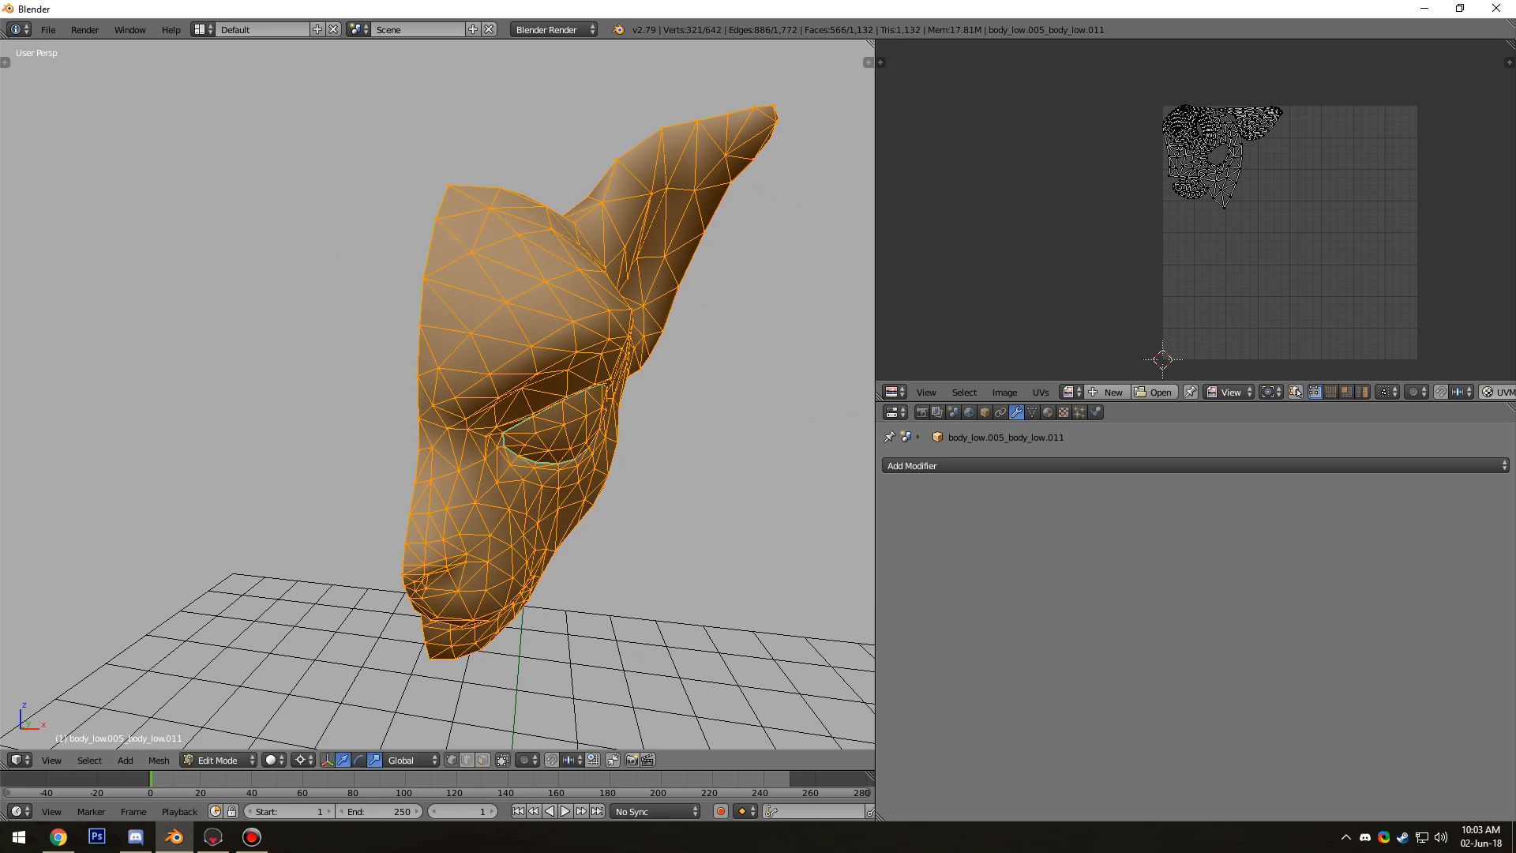
key(x)
click(663, 355)
key(a)
key(a)
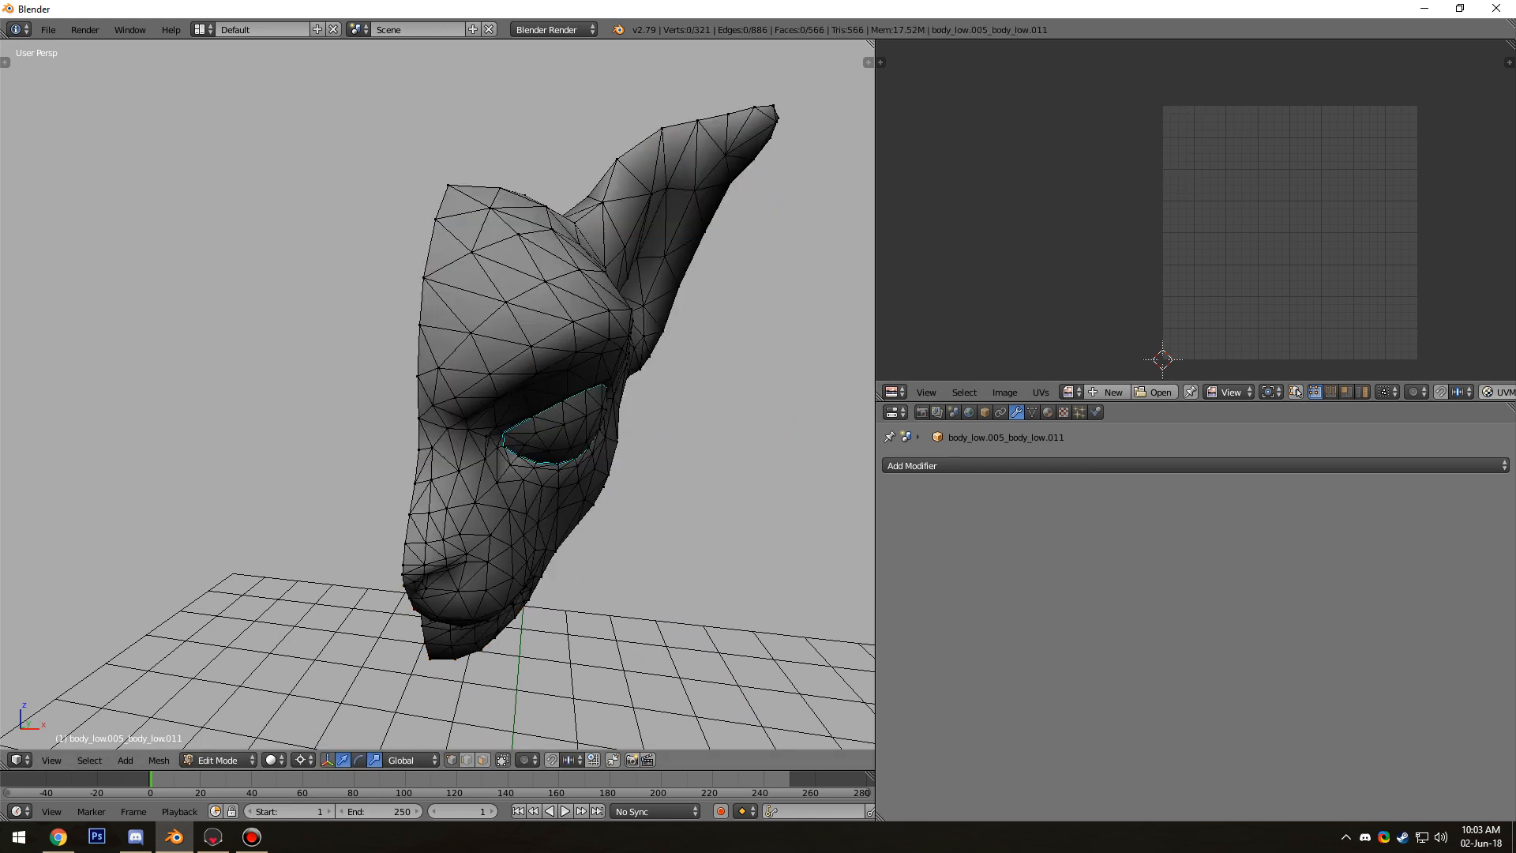
Duplicate the whole half-head mesh in place, mirror the copy across X and recalculate its normals
middle_drag(663, 355, 680, 351)
key(a)
key(shift+d)
key(Escape)
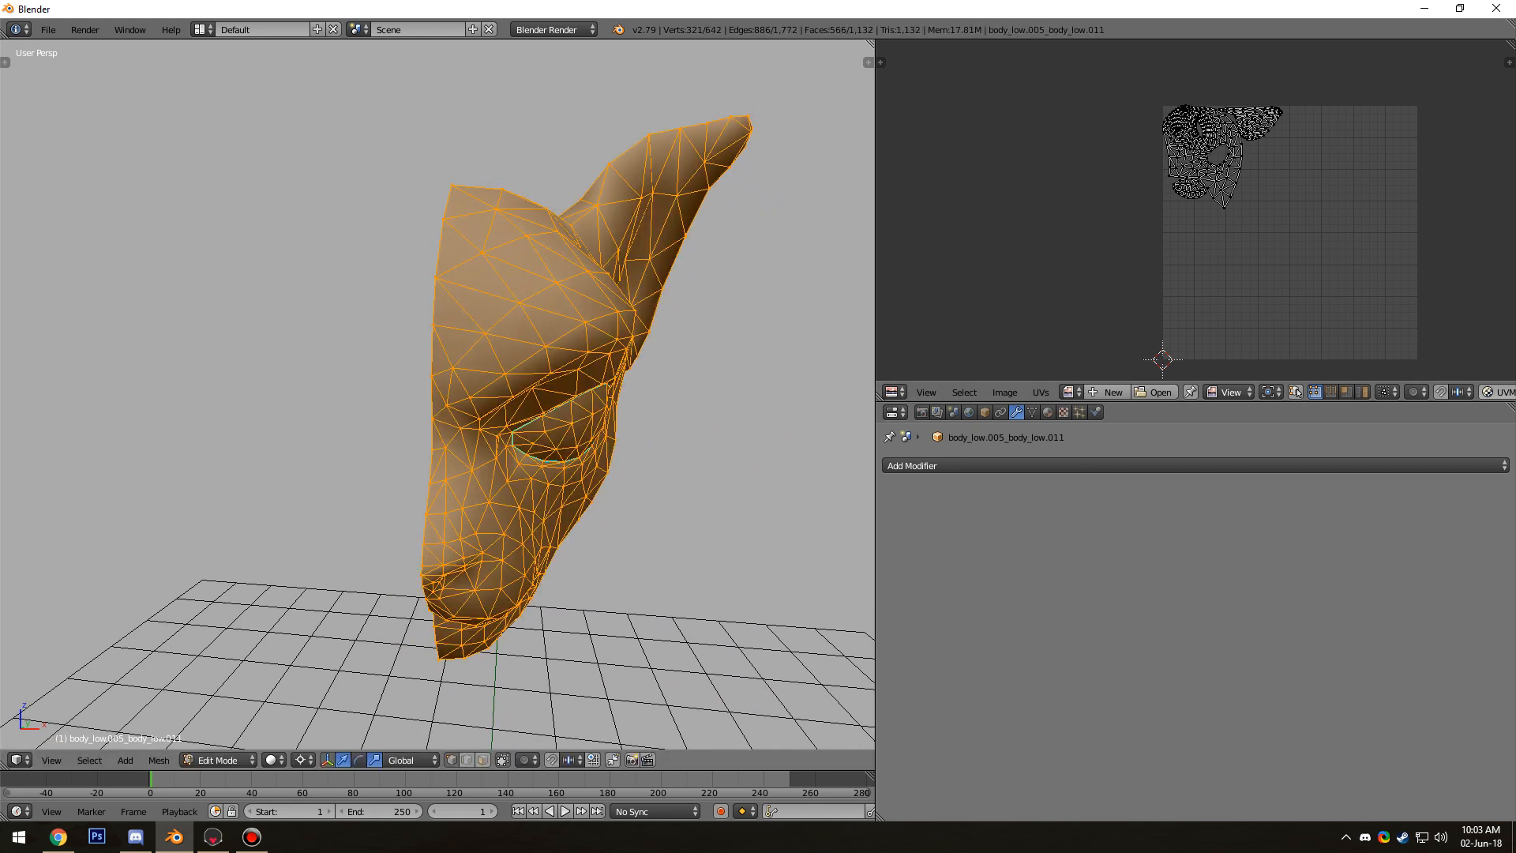
key(ctrl+m)
key(x)
key(Return)
key(ctrl+n)
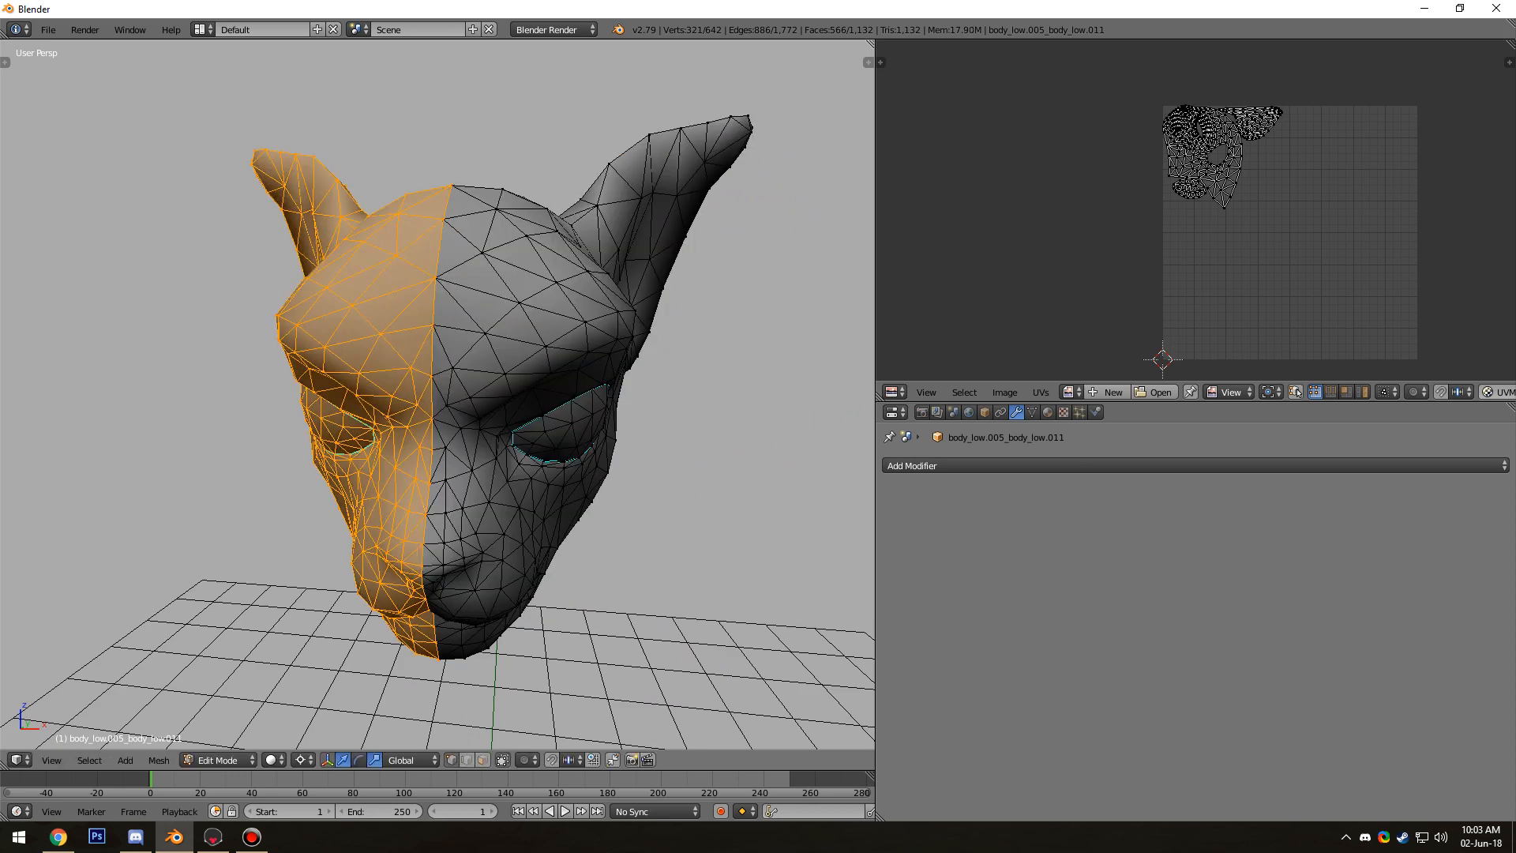
Select the whole head mesh, merge its overlapping seam vertices with Remove Doubles and return to Object Mode
middle_drag(680, 352, 632, 339)
key(a)
key(a)
key(w)
key(Tab)
key(Tab)
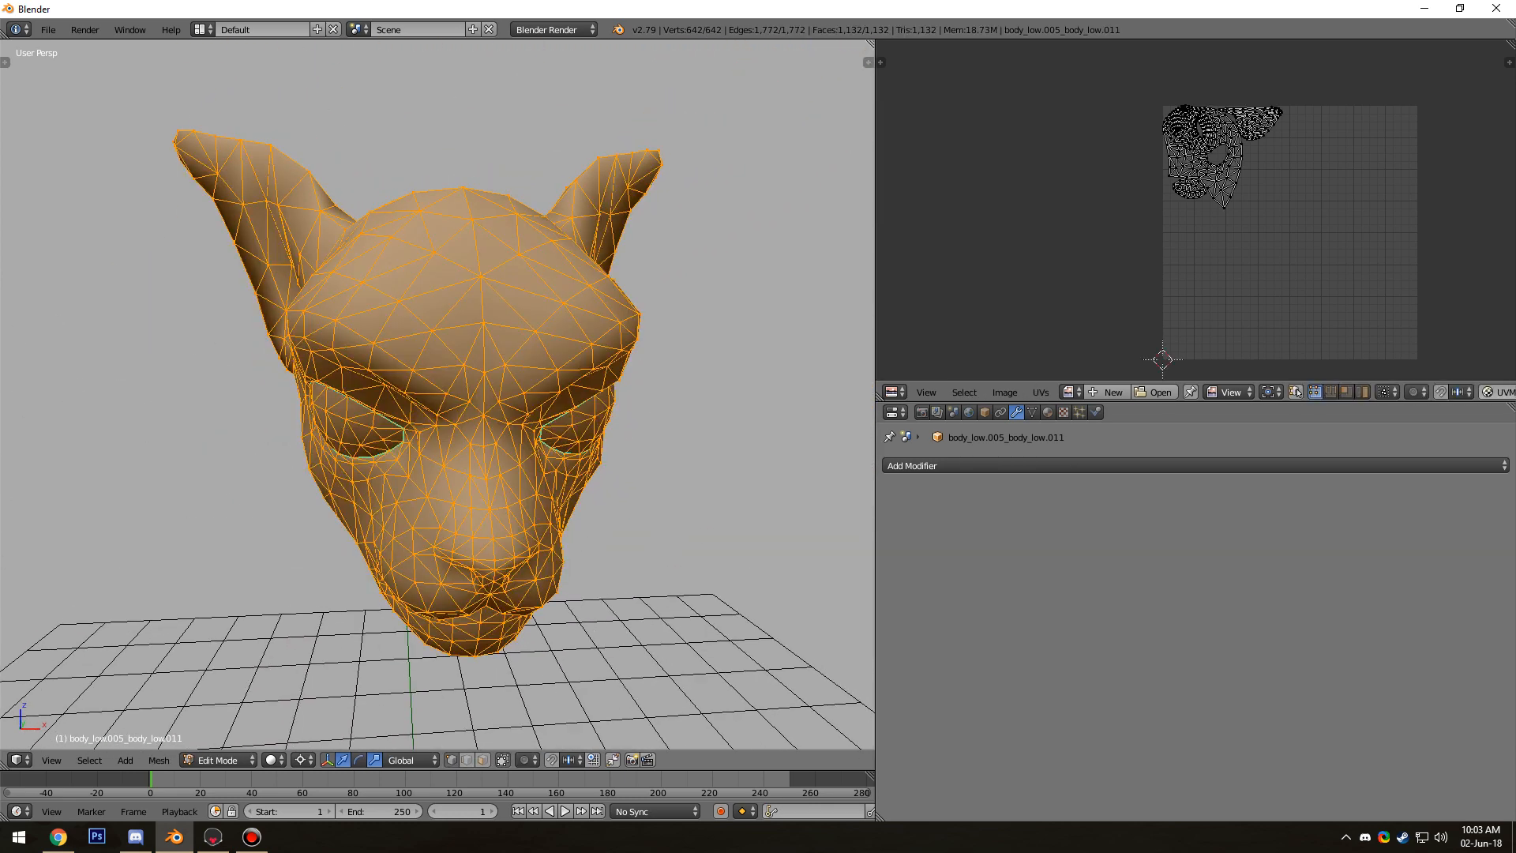
key(w)
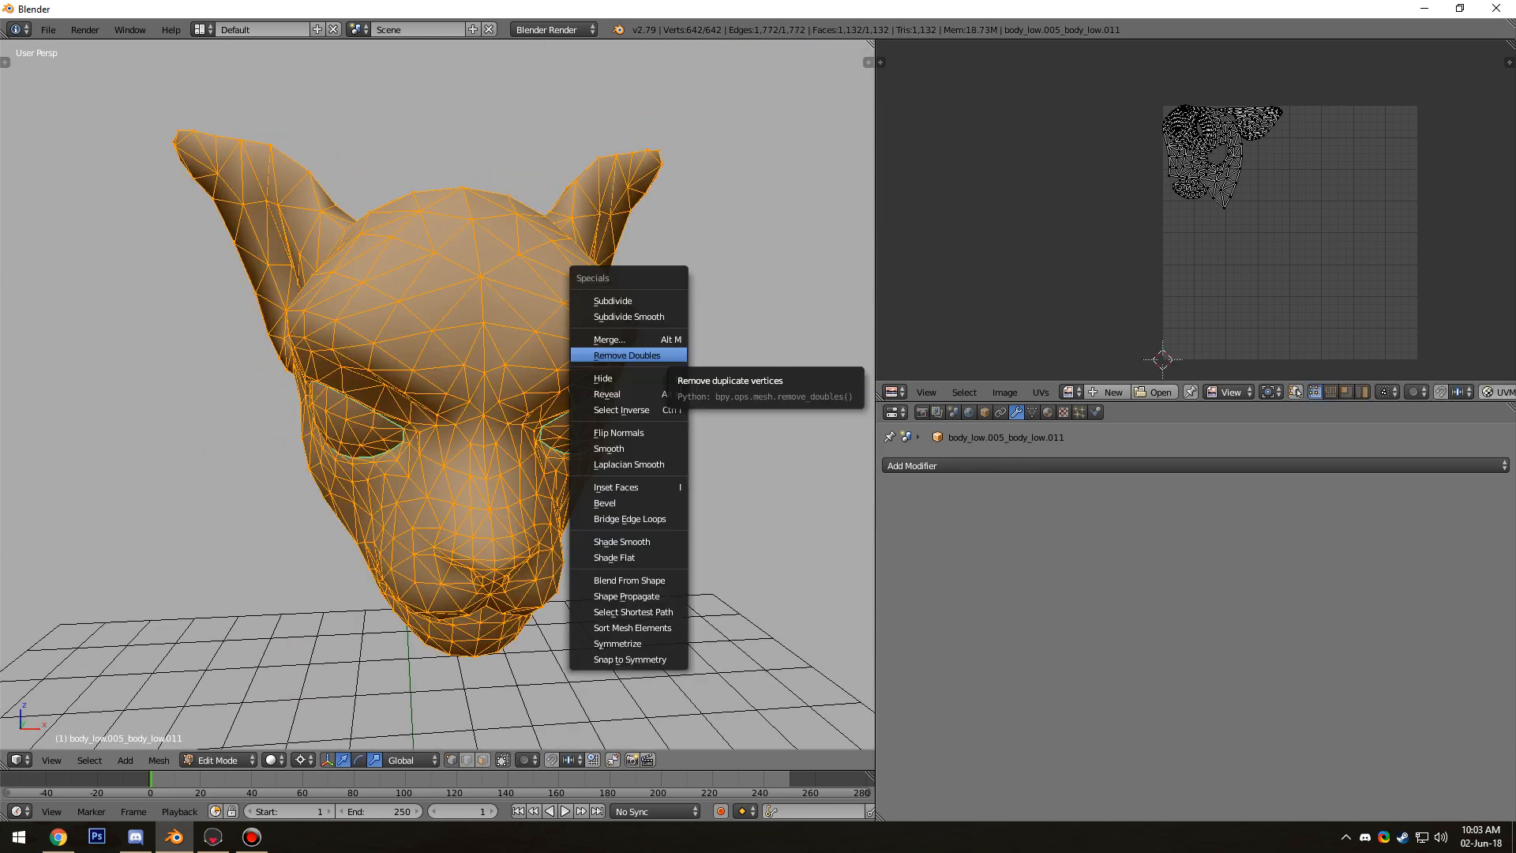
click(647, 355)
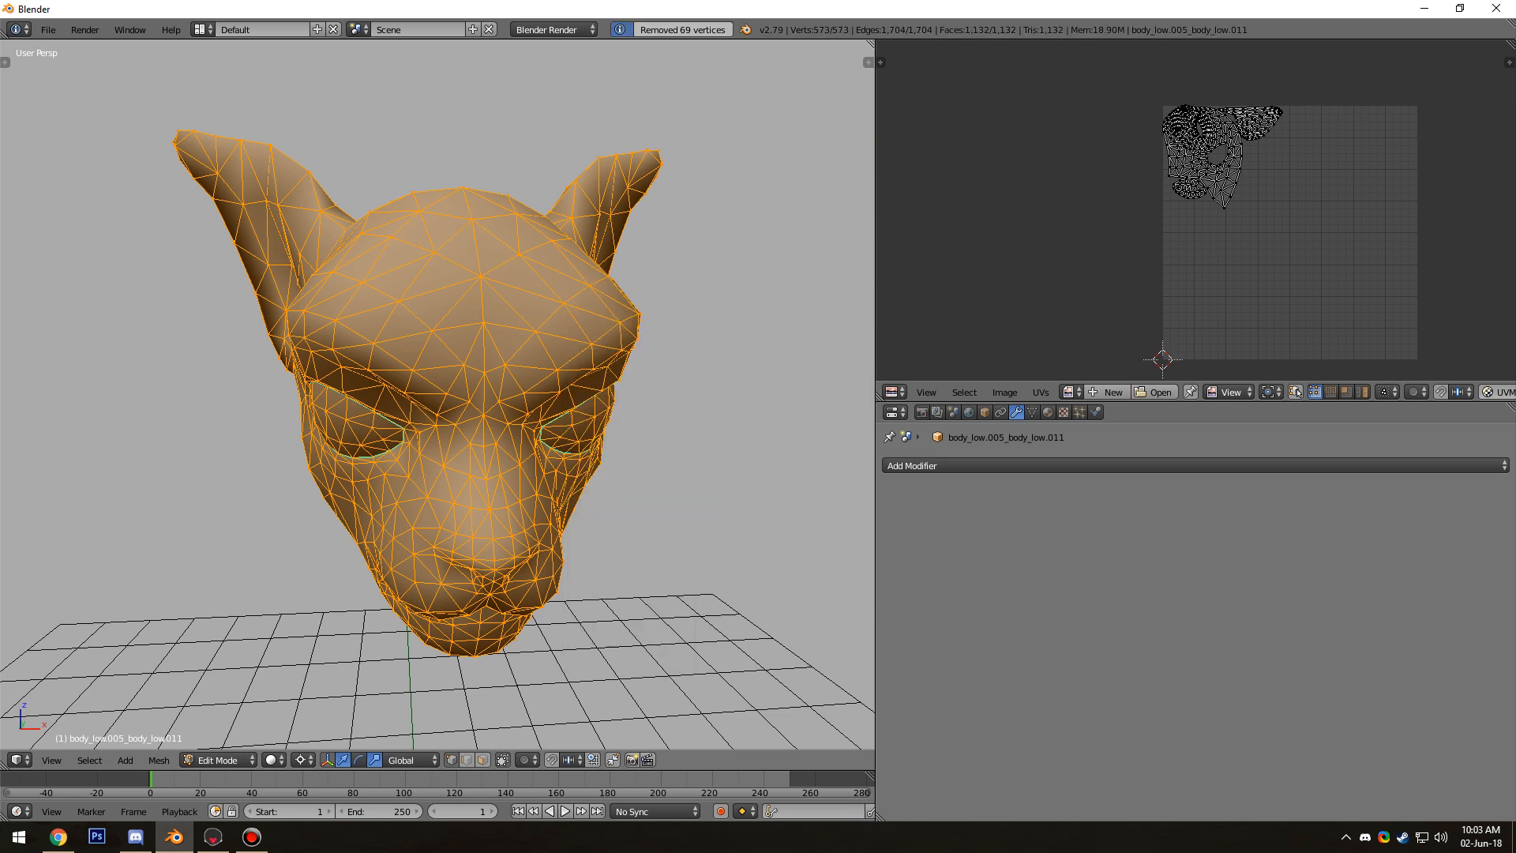
key(Tab)
Export the rebuilt full head as Wavefront OBJ, overwriting head_low.obj in the lathaal highs folder
middle_drag(647, 356, 679, 553)
middle_drag(410, 395, 489, 323)
scroll(505, 364, down, 5)
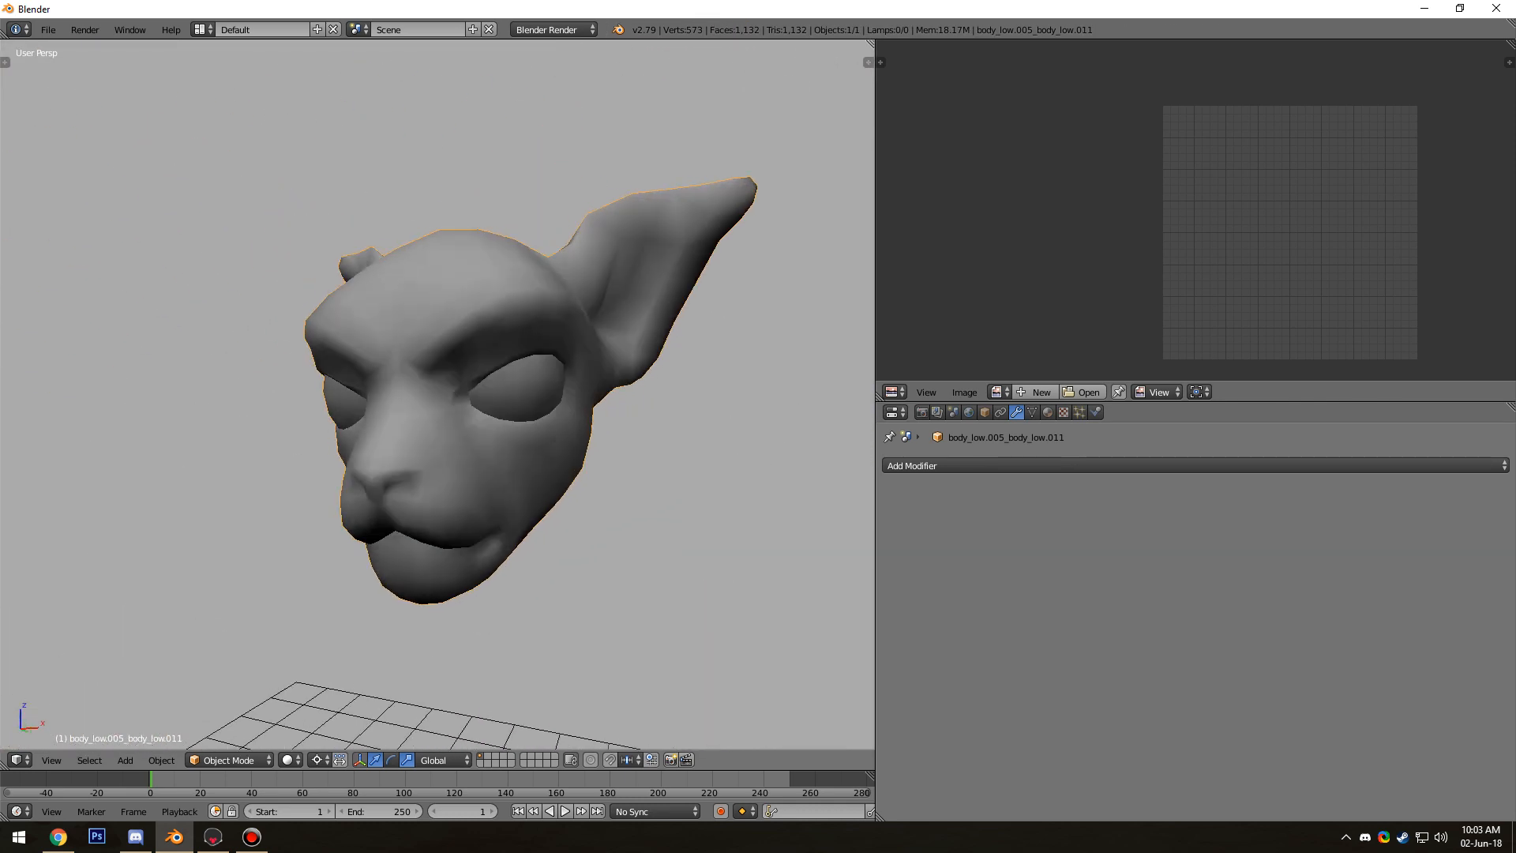
key(Tab)
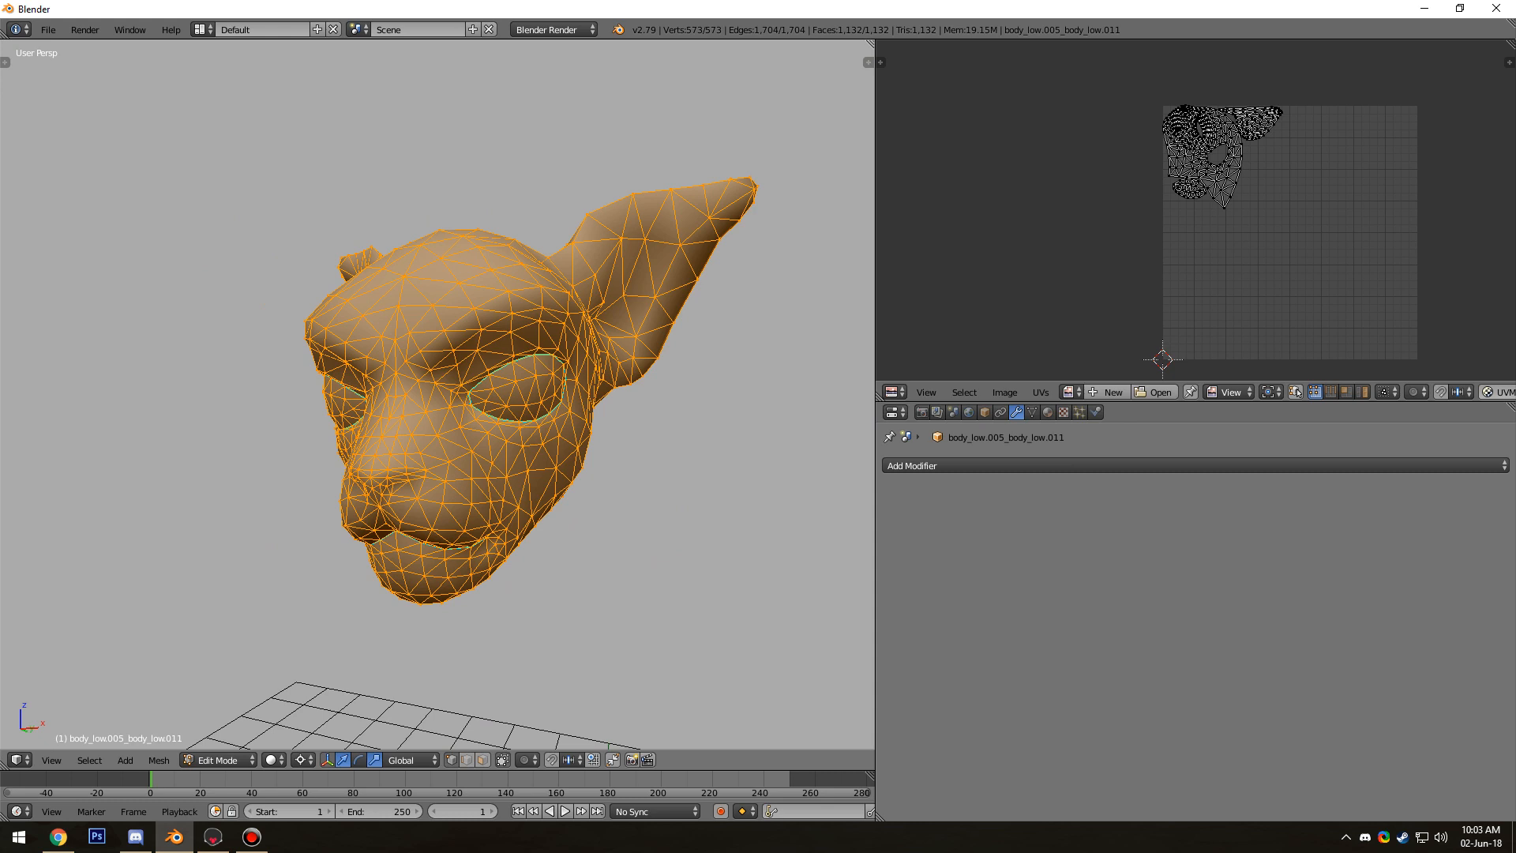
middle_drag(442, 363, 467, 388)
key(Tab)
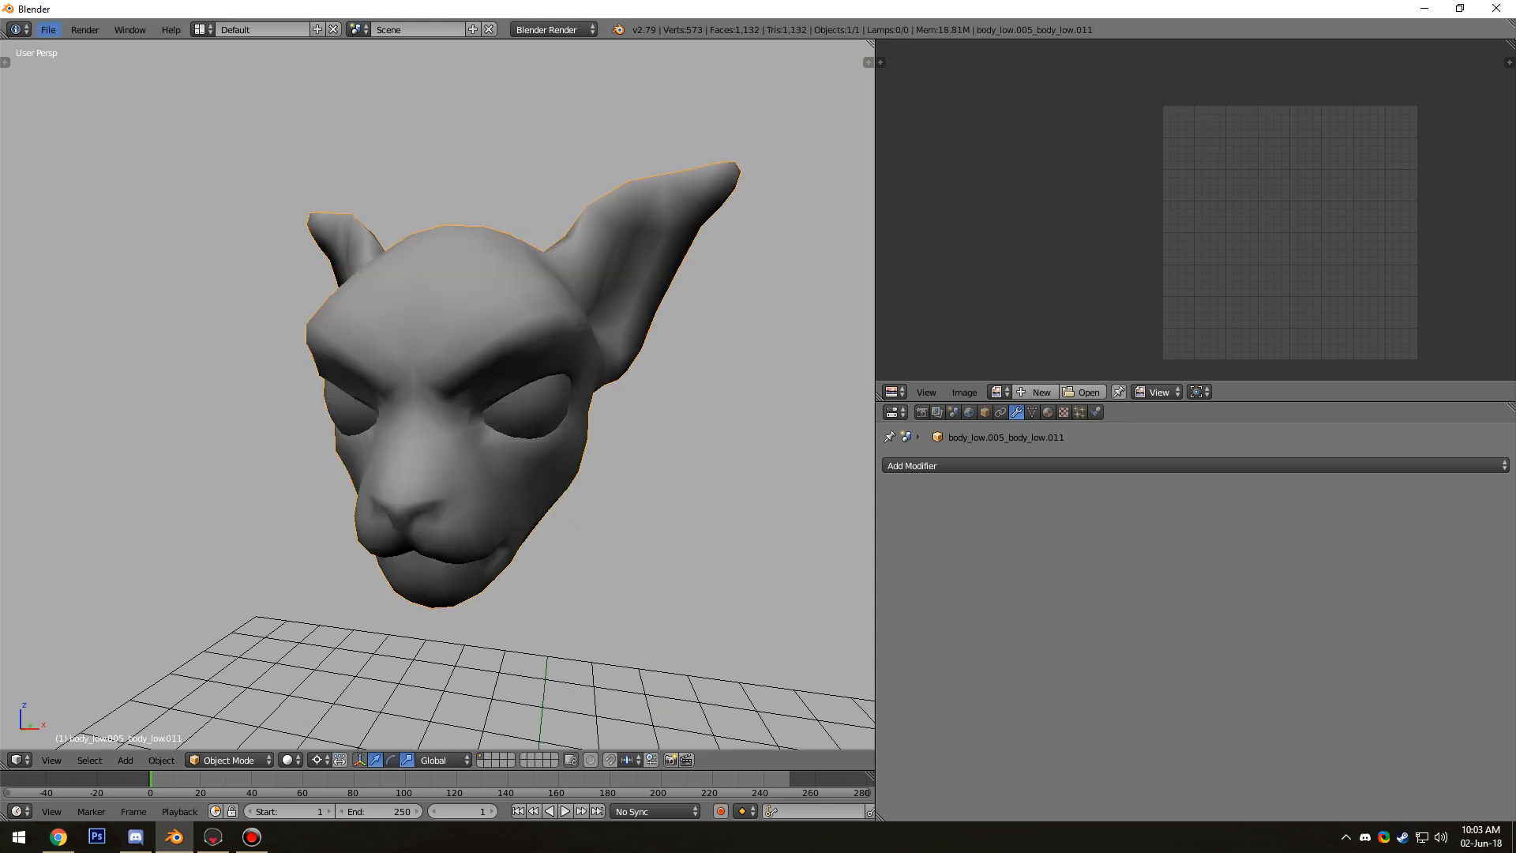
click(48, 29)
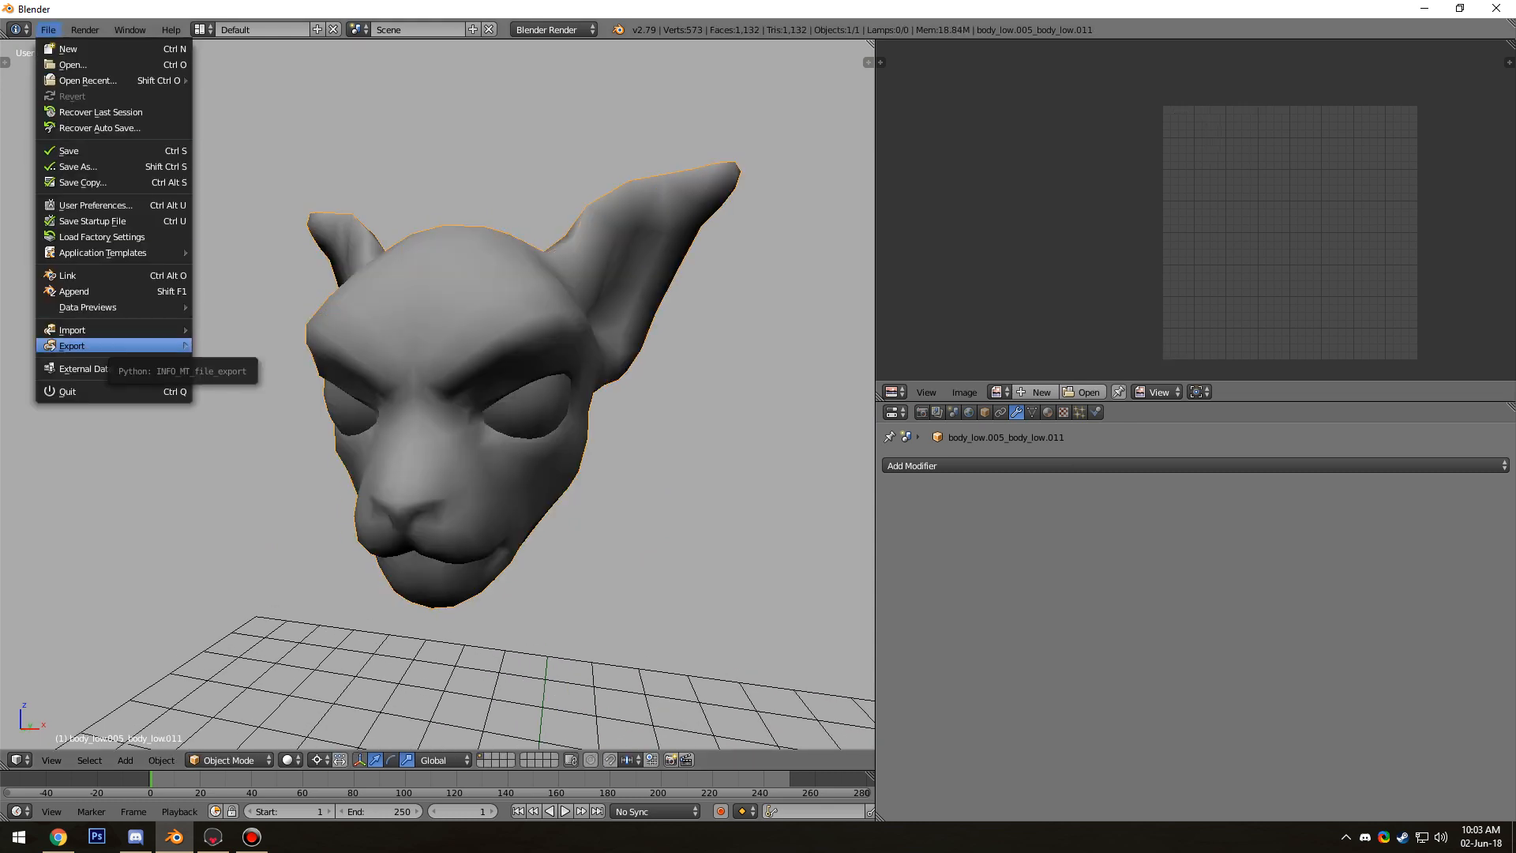
mouse_move(119, 345)
click(237, 439)
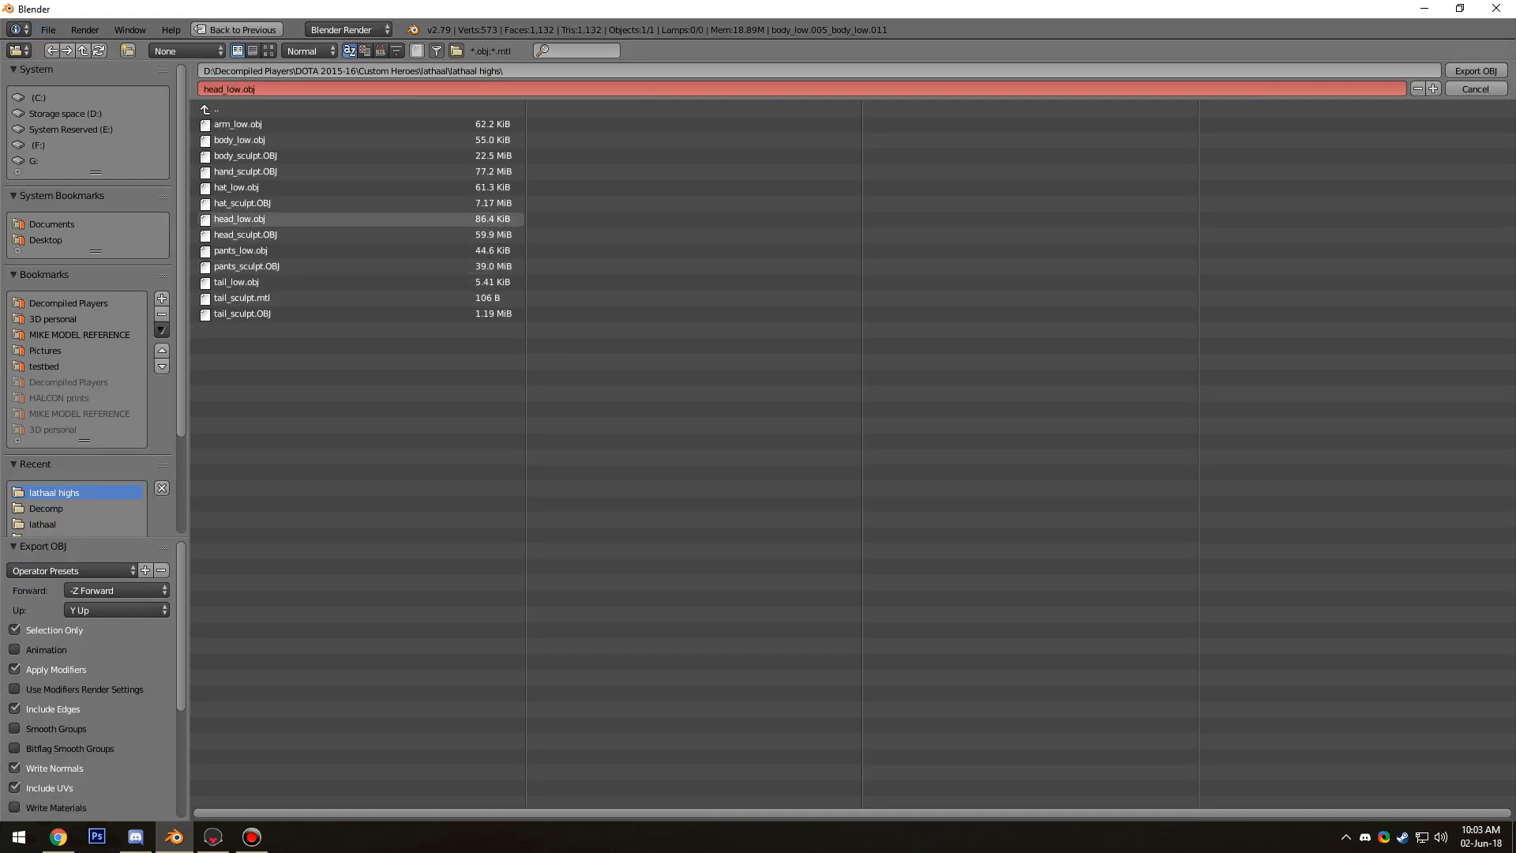
double_click(253, 219)
Switch to Marmoset Toolbag, select Baker 1, turn off the low-poly preview overlay and rebake the normal map
click(214, 837)
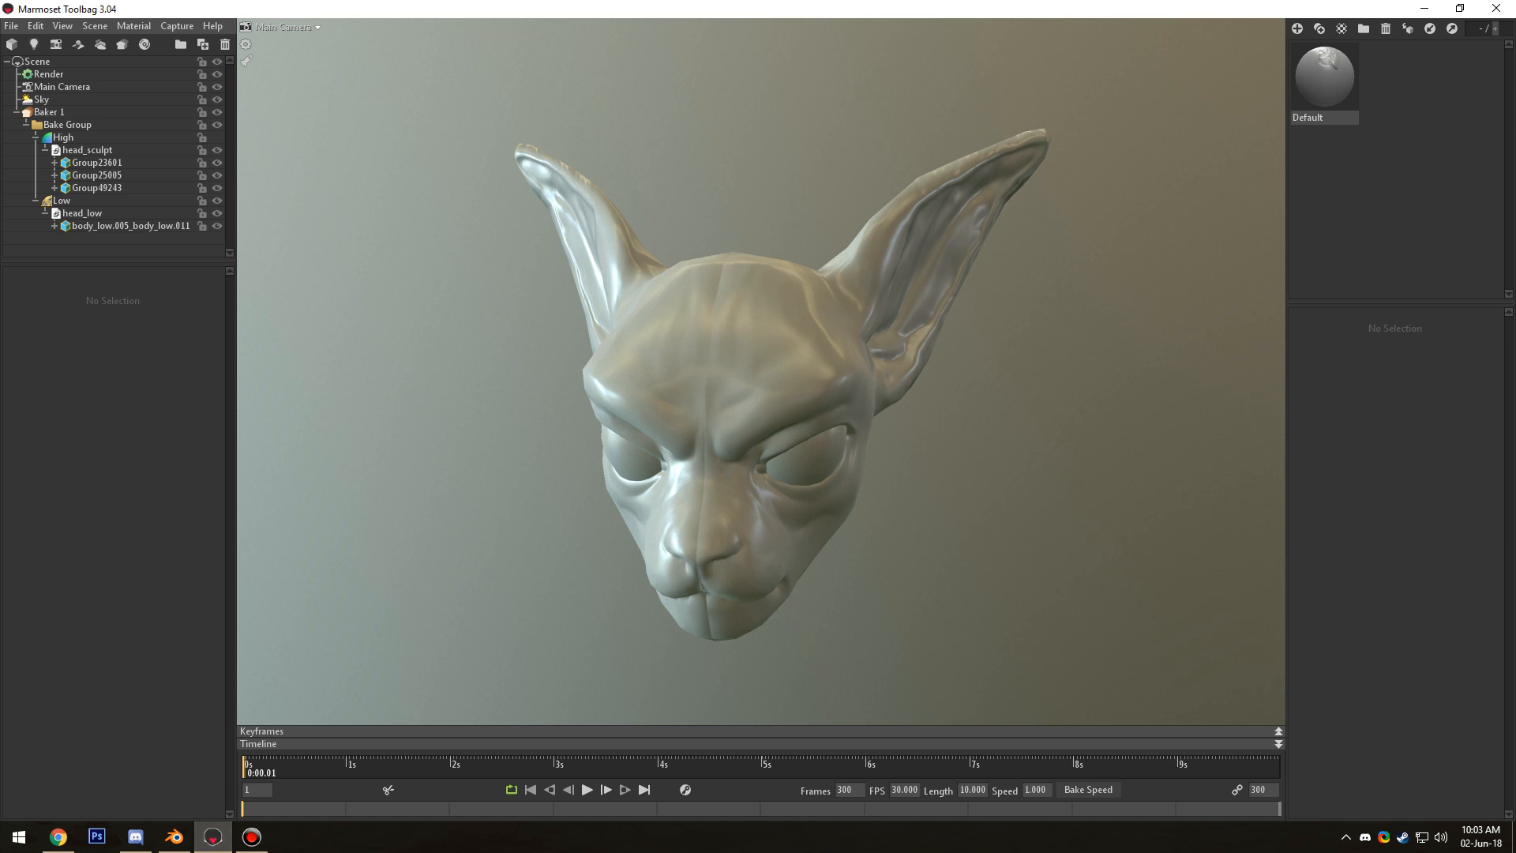
drag(822, 443, 699, 379)
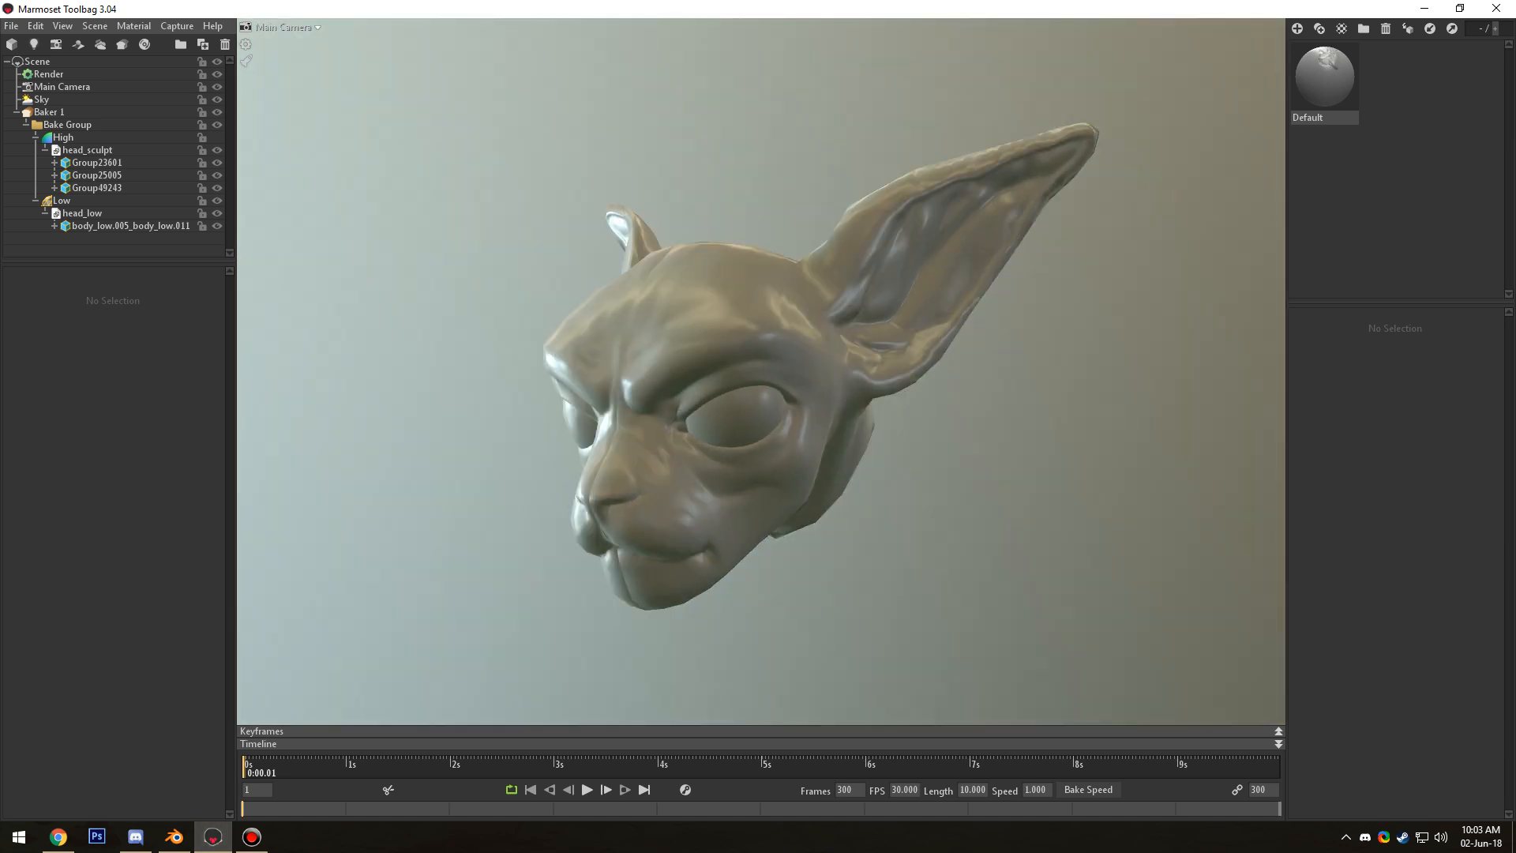
click(50, 112)
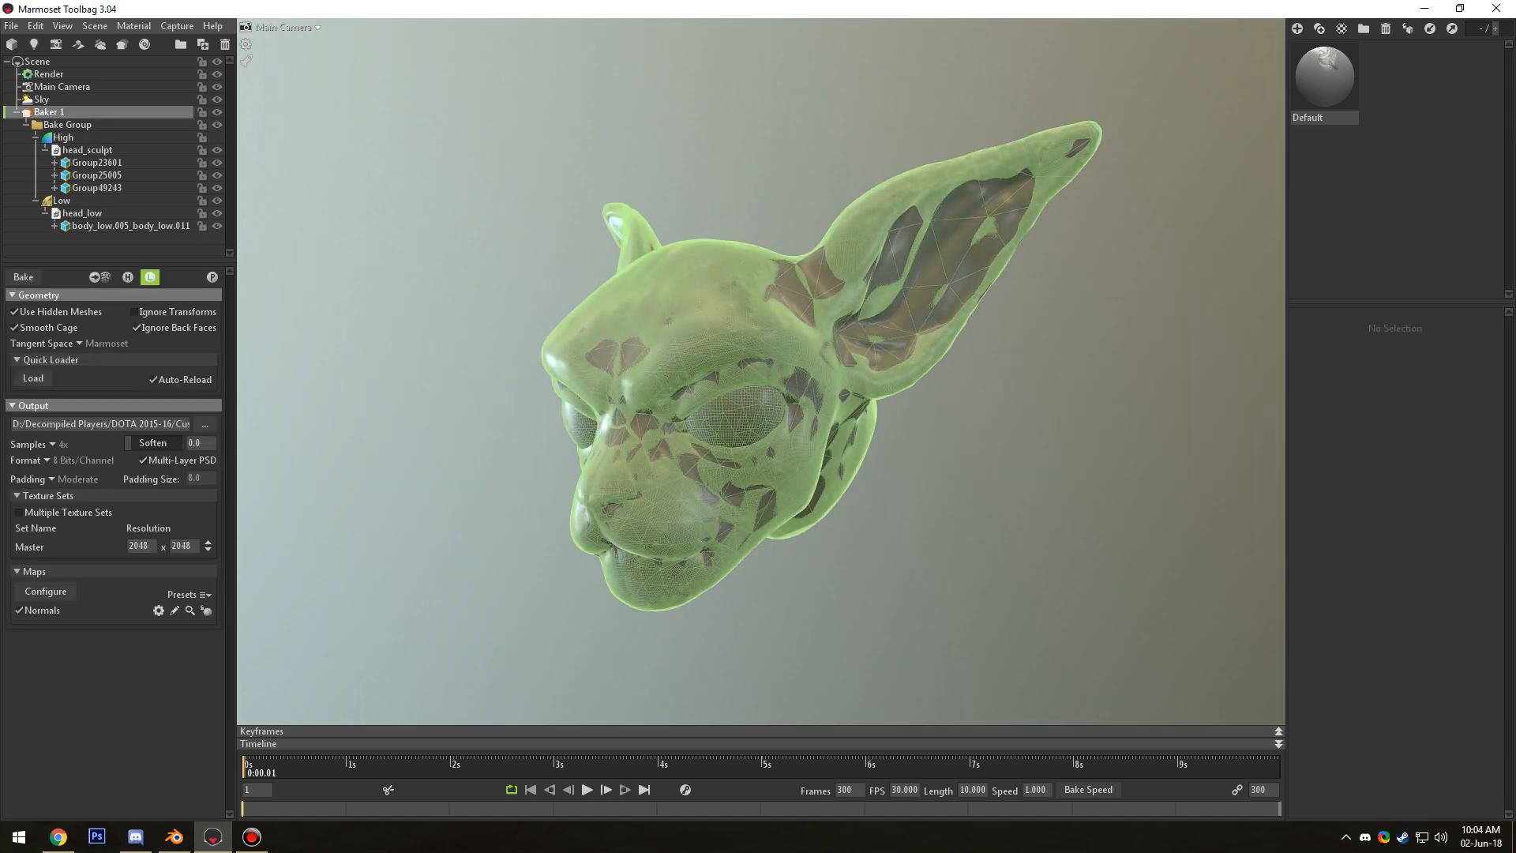
click(150, 277)
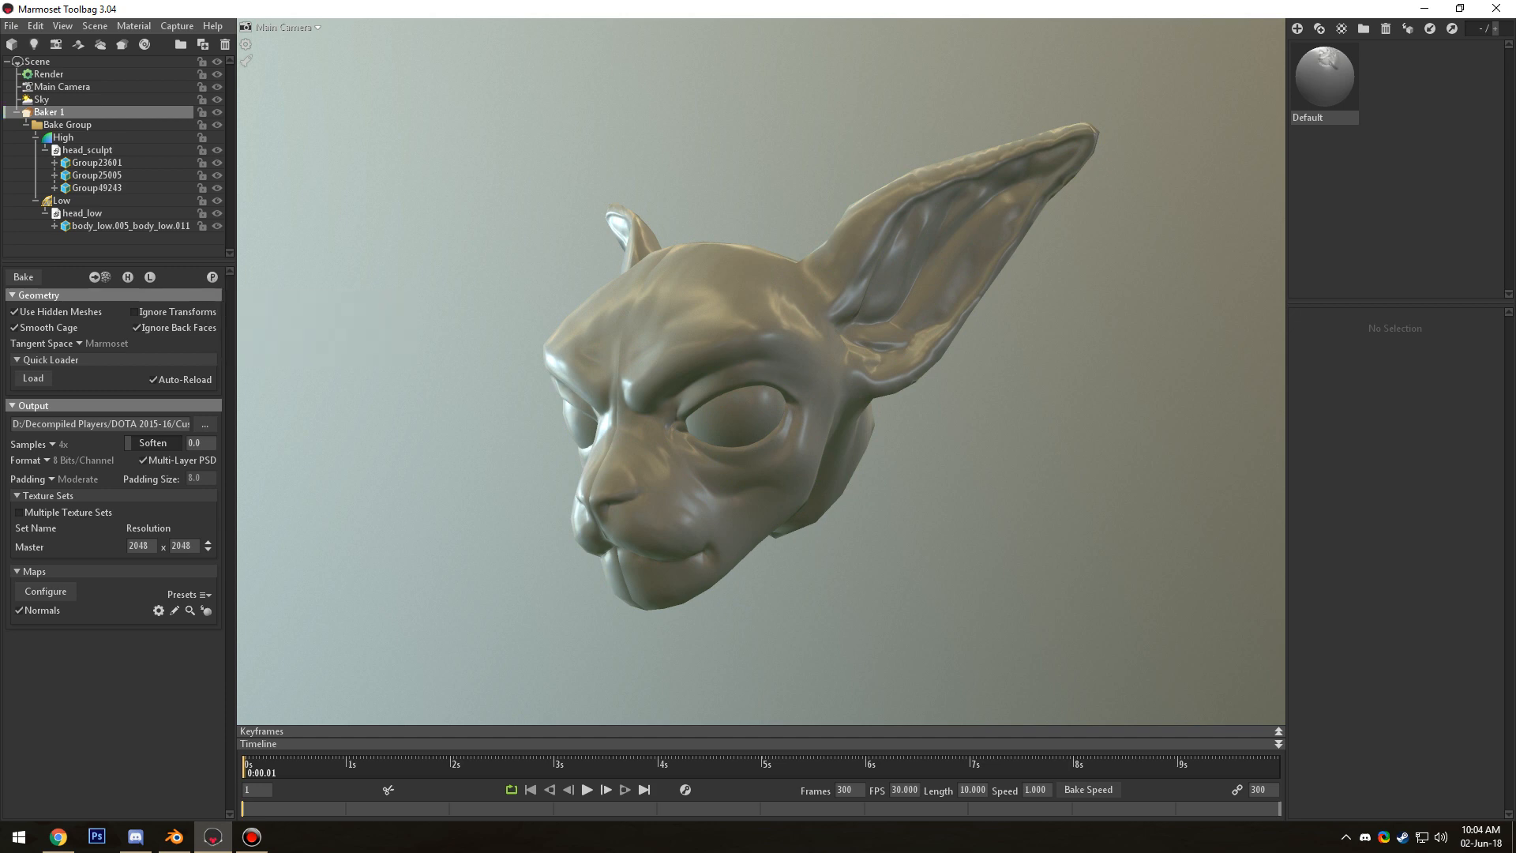
mouse_move(679, 380)
mouse_down()
mouse_move(790, 398)
mouse_move(845, 522)
mouse_move(1018, 513)
mouse_move(940, 379)
mouse_up()
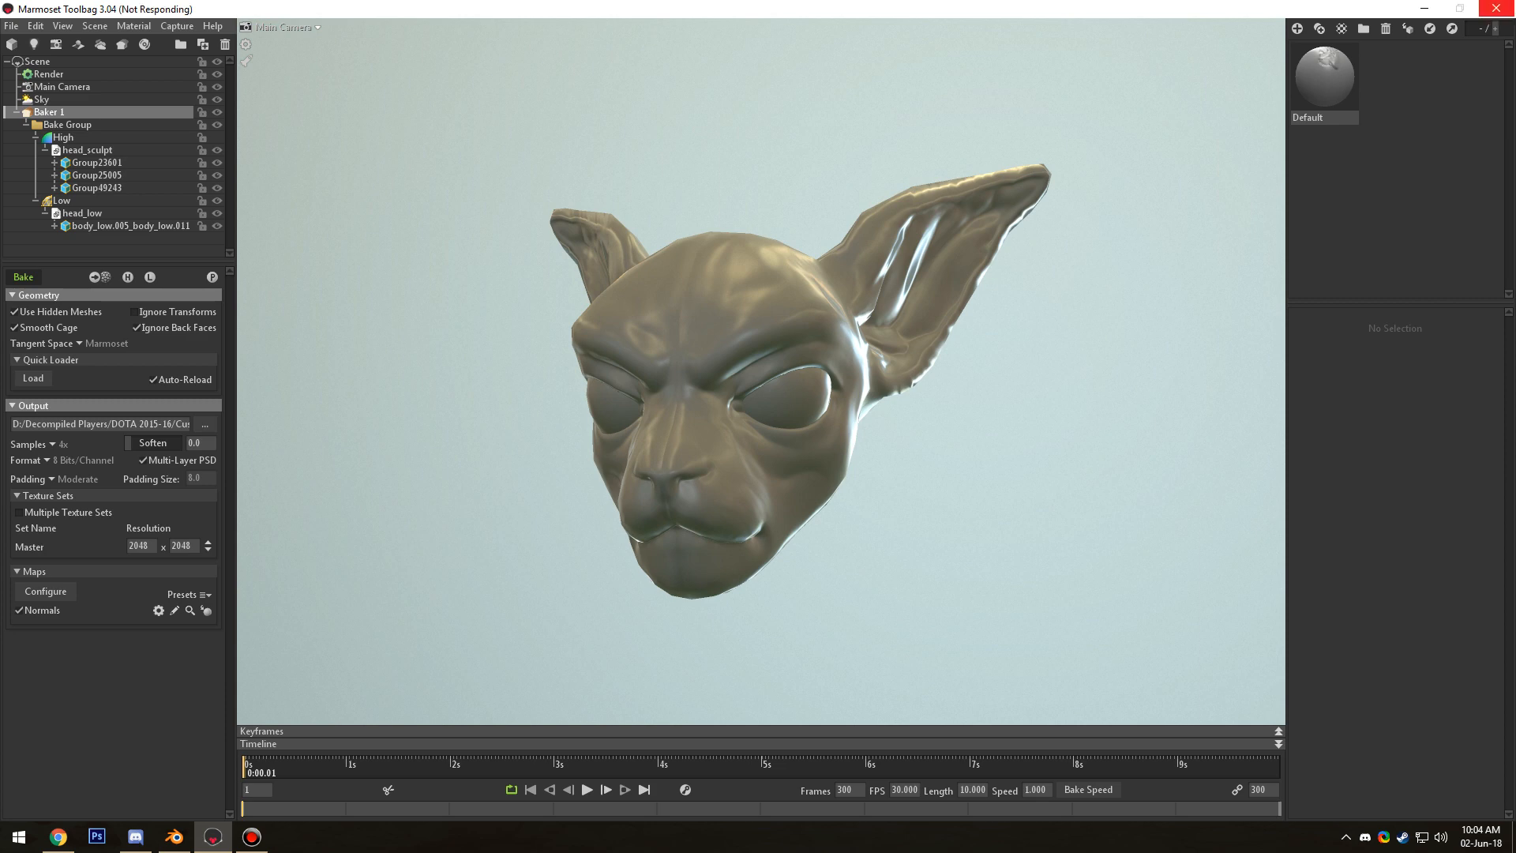
Examine the rebaked head up close around the muzzle, eyes, forehead seam, ears and back of the skull
alt+drag(695, 379, 1027, 482)
alt+drag(837, 473, 892, 316)
scroll(735, 316, up, 3)
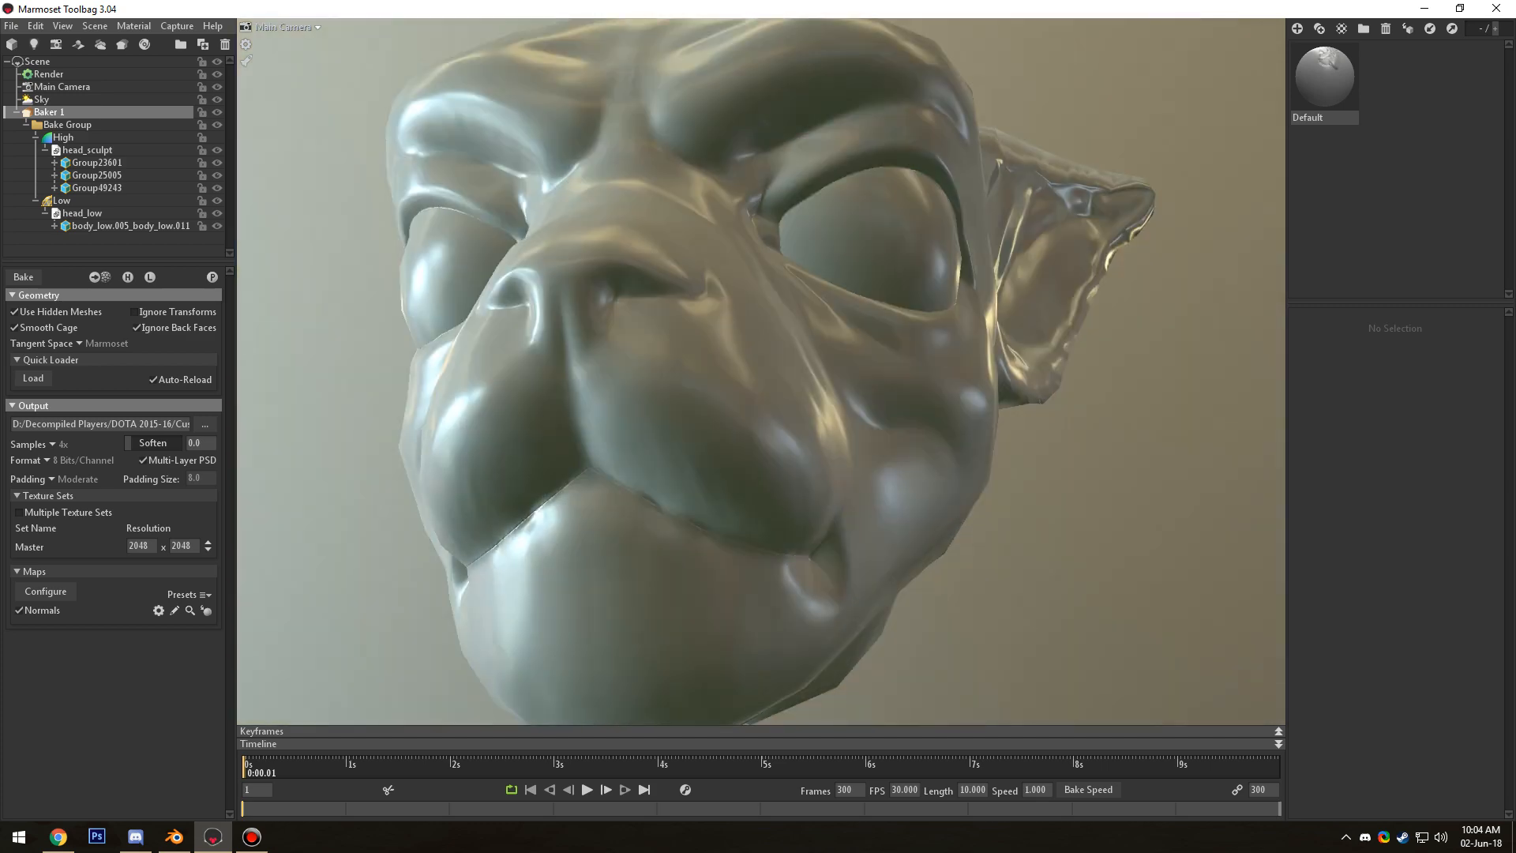
alt+drag(711, 316, 963, 371)
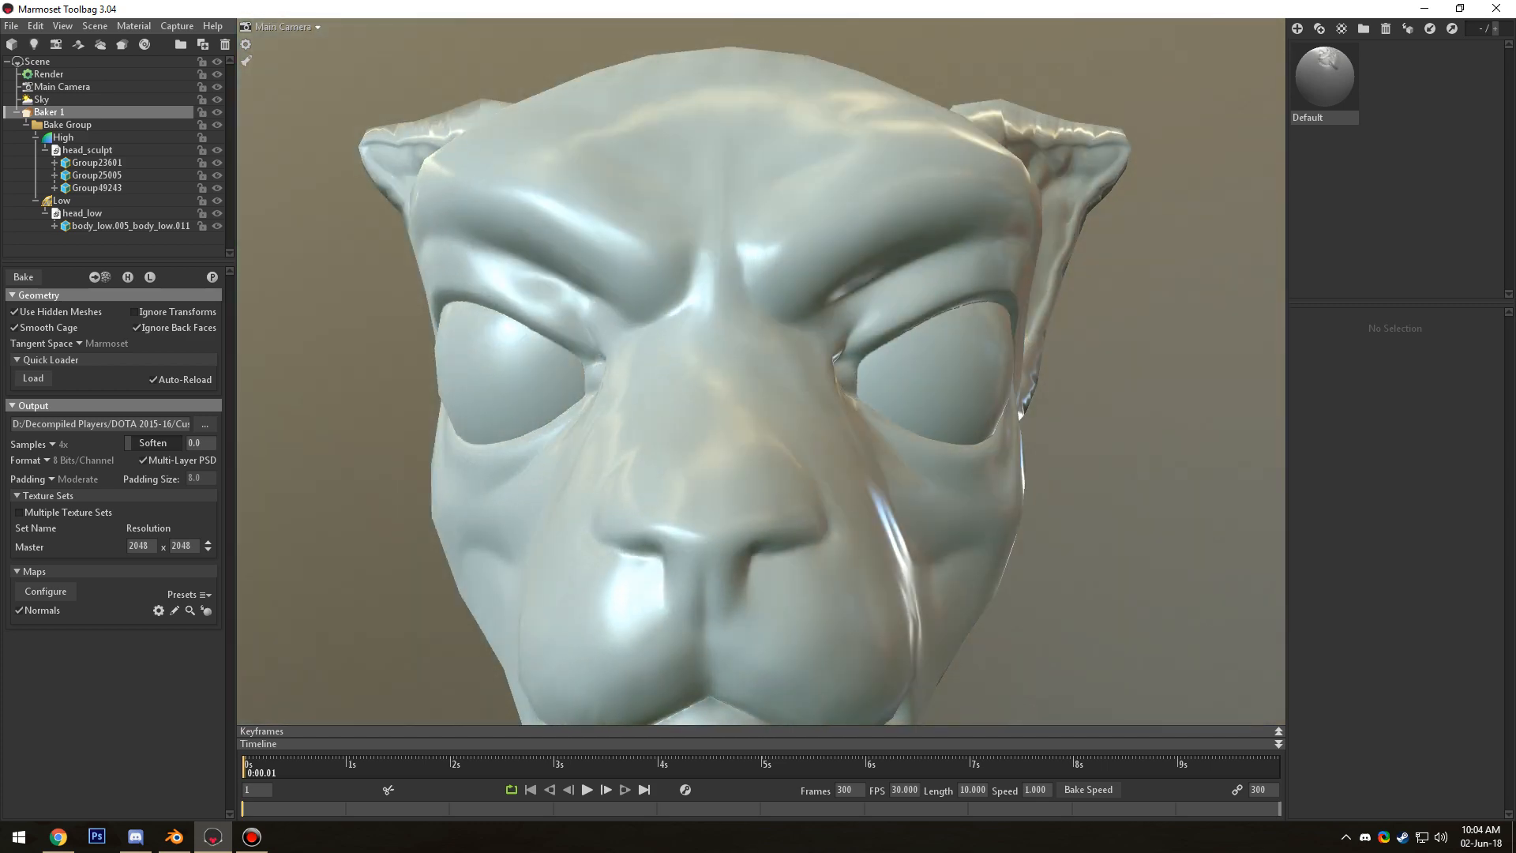
alt+drag(758, 395, 885, 419)
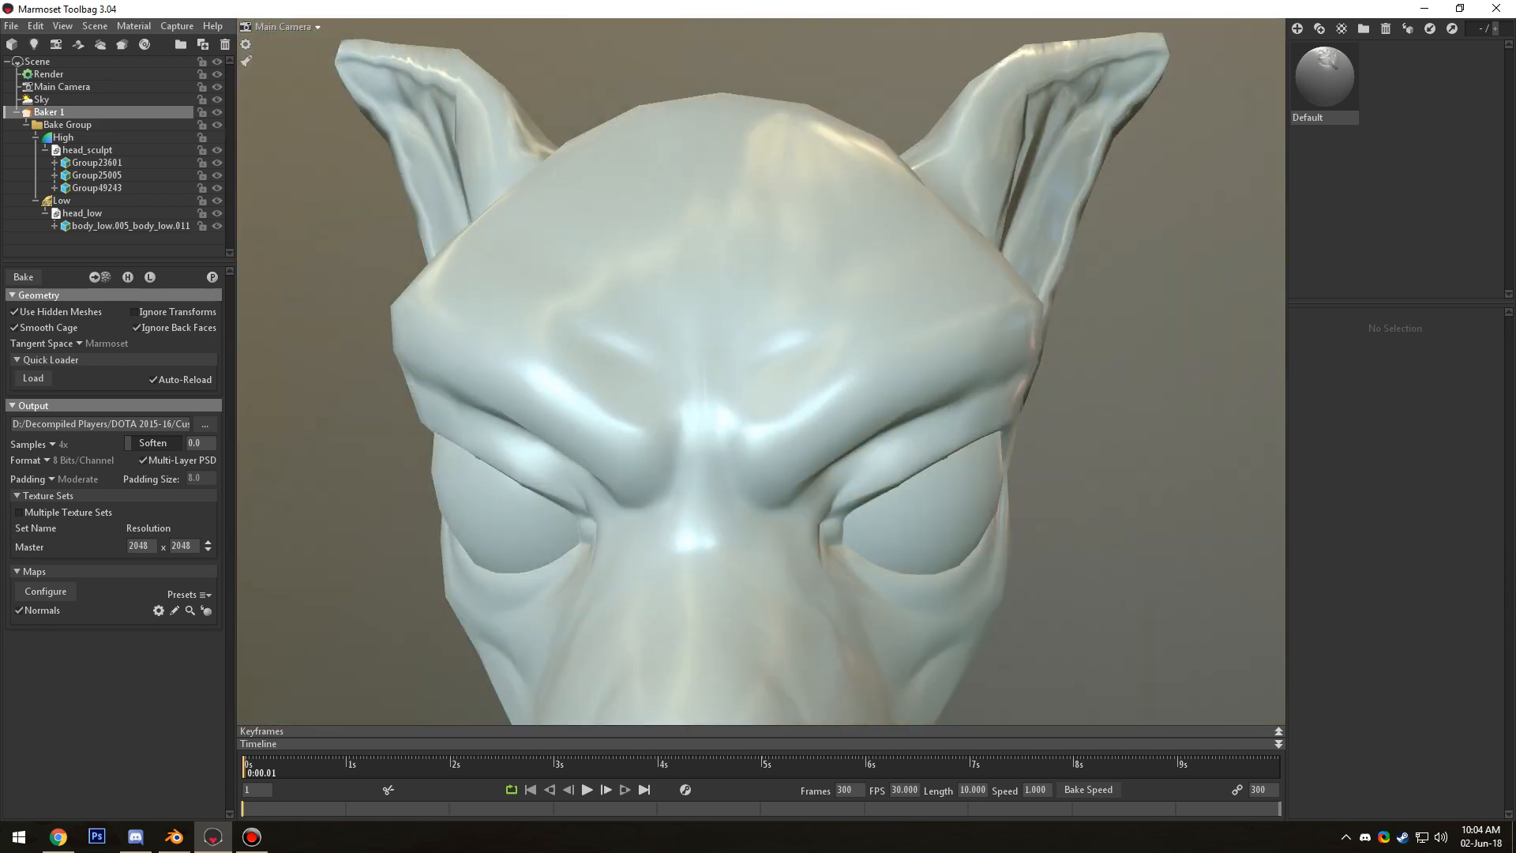
shift+drag(789, 419, 948, 419)
mouse_move(790, 355)
alt+mouse_down()
mouse_move(631, 536)
mouse_move(758, 348)
mouse_move(766, 308)
mouse_move(766, 434)
mouse_move(777, 347)
mouse_move(809, 376)
alt+mouse_up()
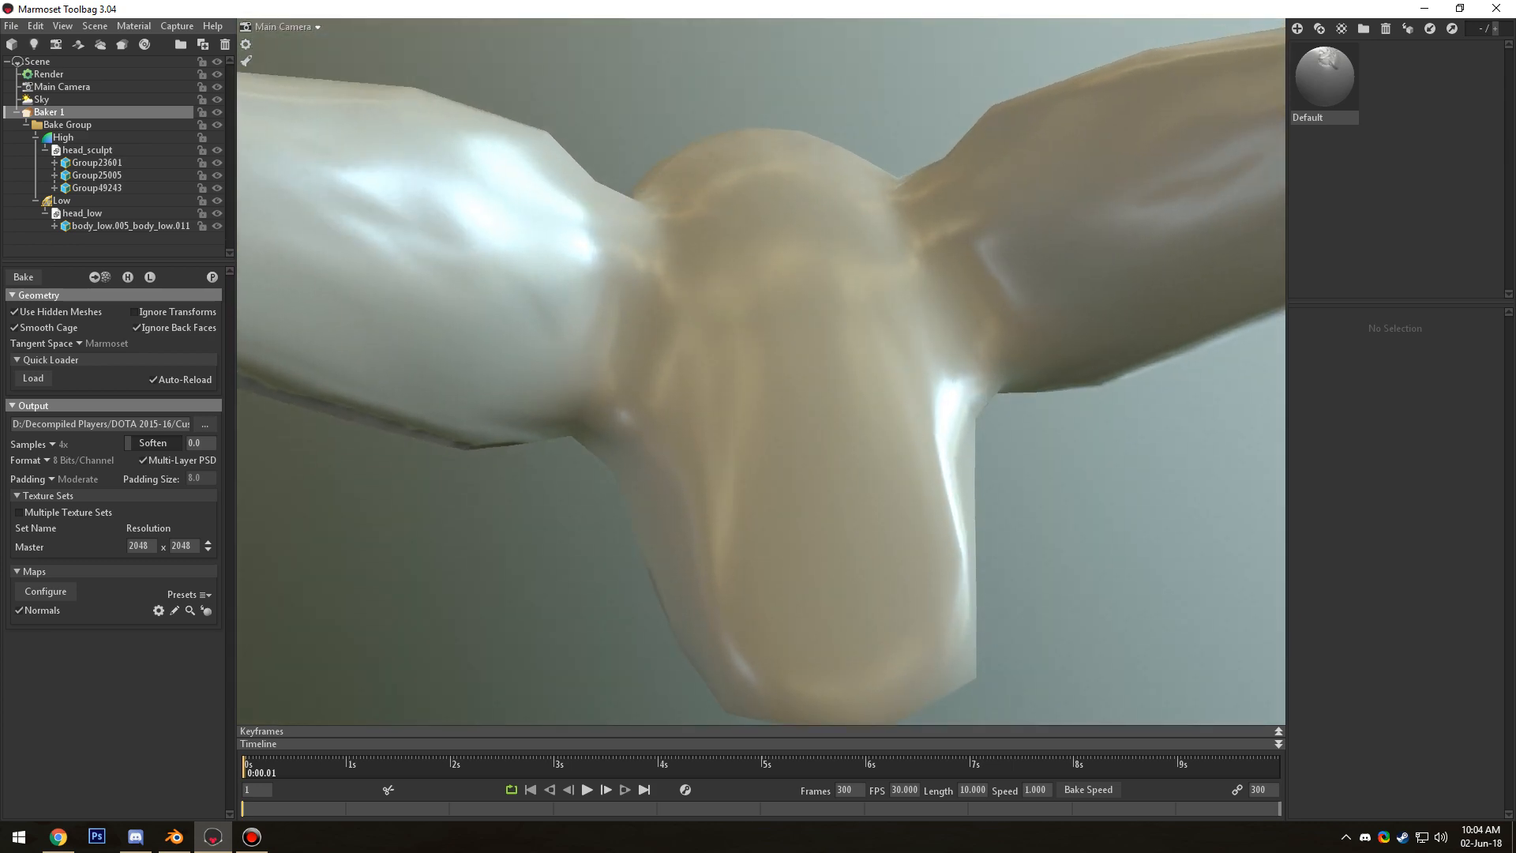
alt+drag(632, 395, 758, 443)
scroll(761, 371, down, 5)
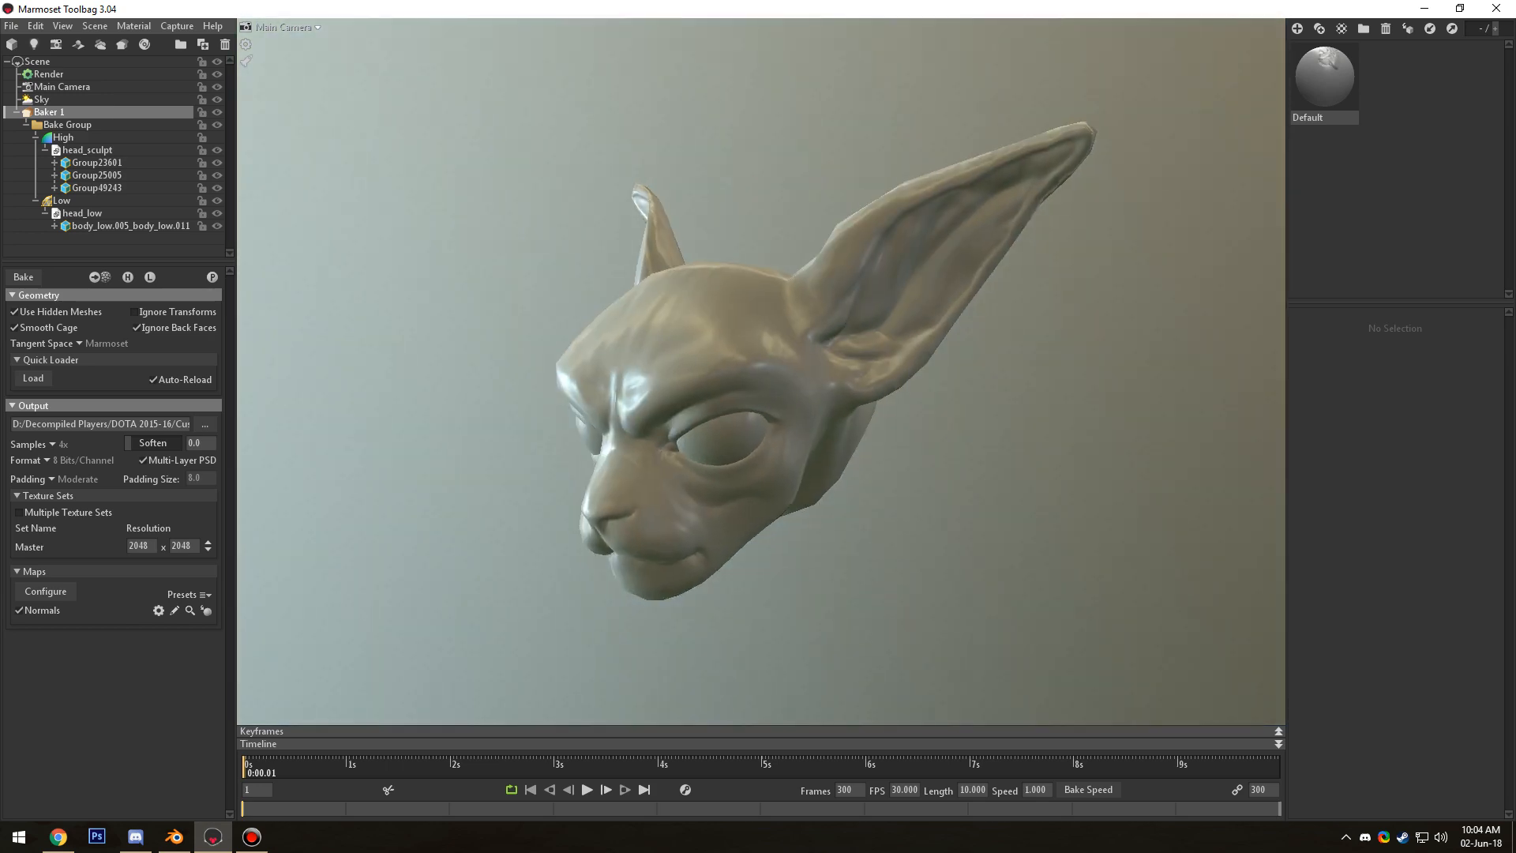
Switch to Blender and select only the negative-X half of the head mesh, up to its centre line, in wireframe front orthographic view
key(alt+Tab)
key(Tab)
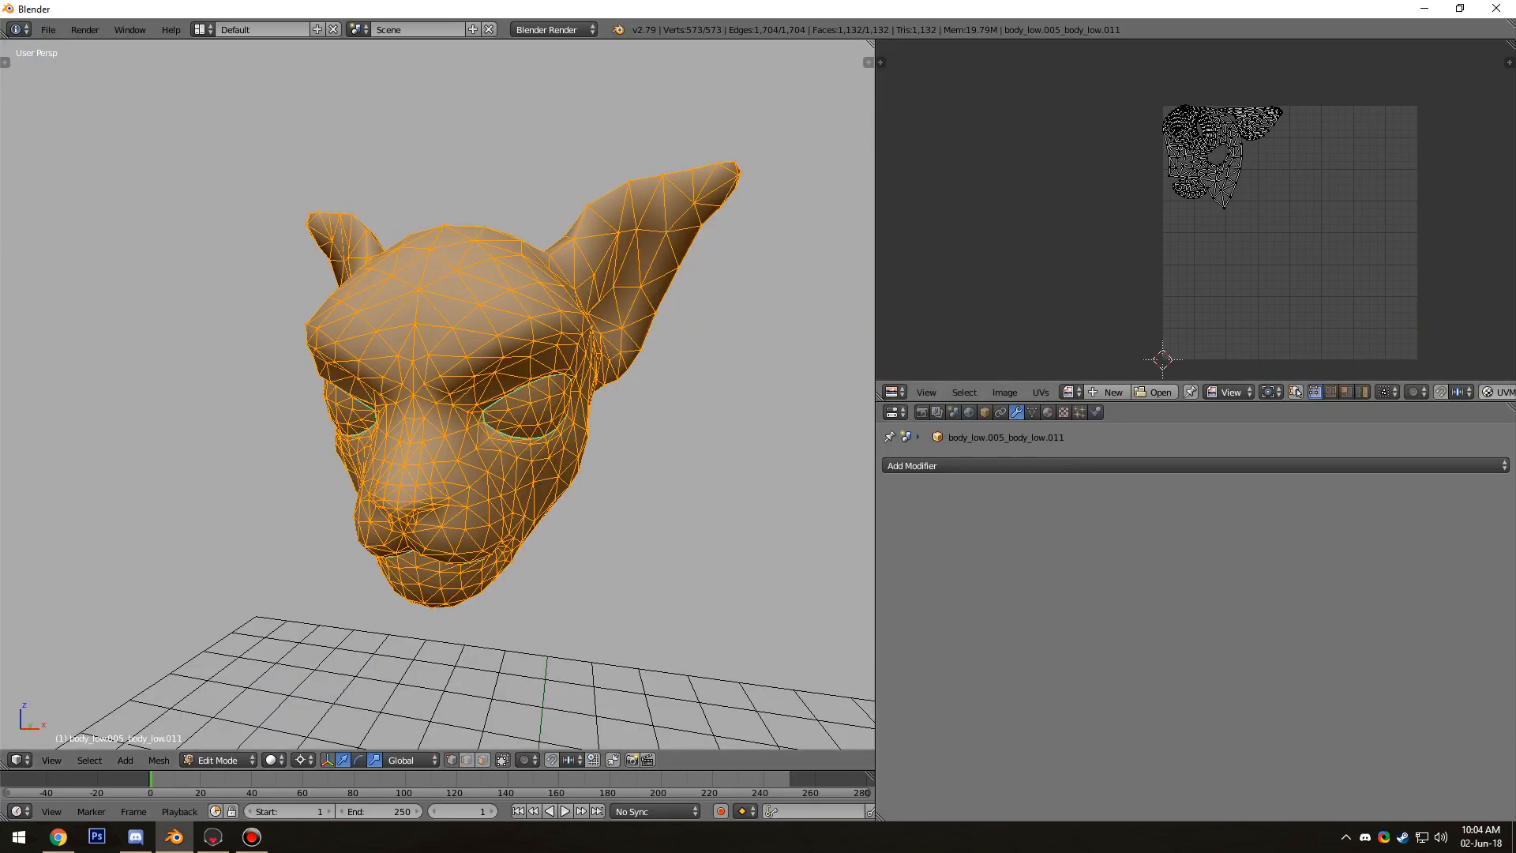
key(a)
key(a)
key(KP_1)
key(KP_5)
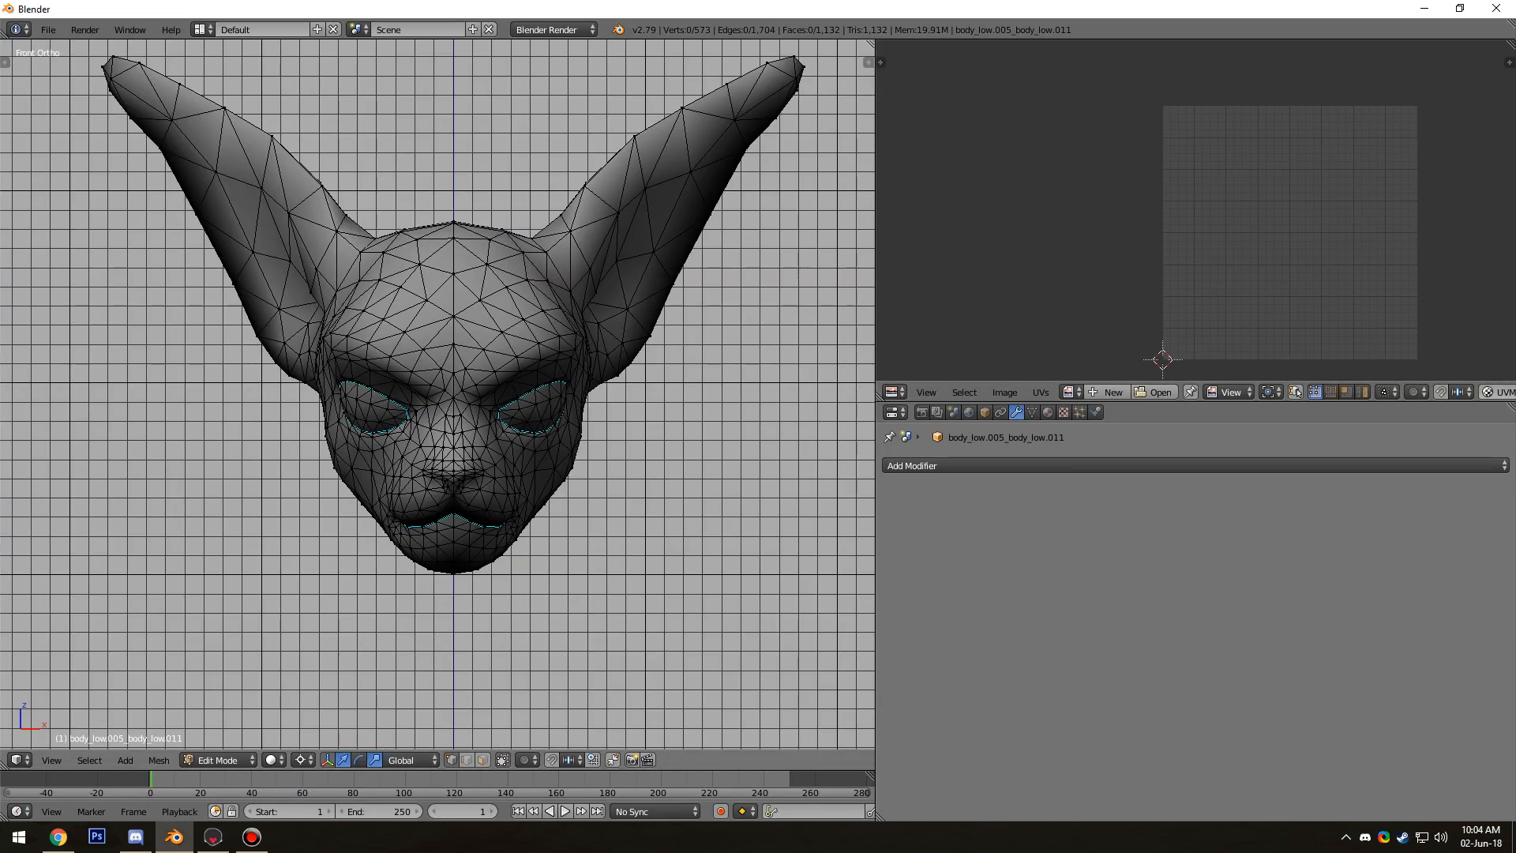
key(z)
scroll(447, 387, down, 3)
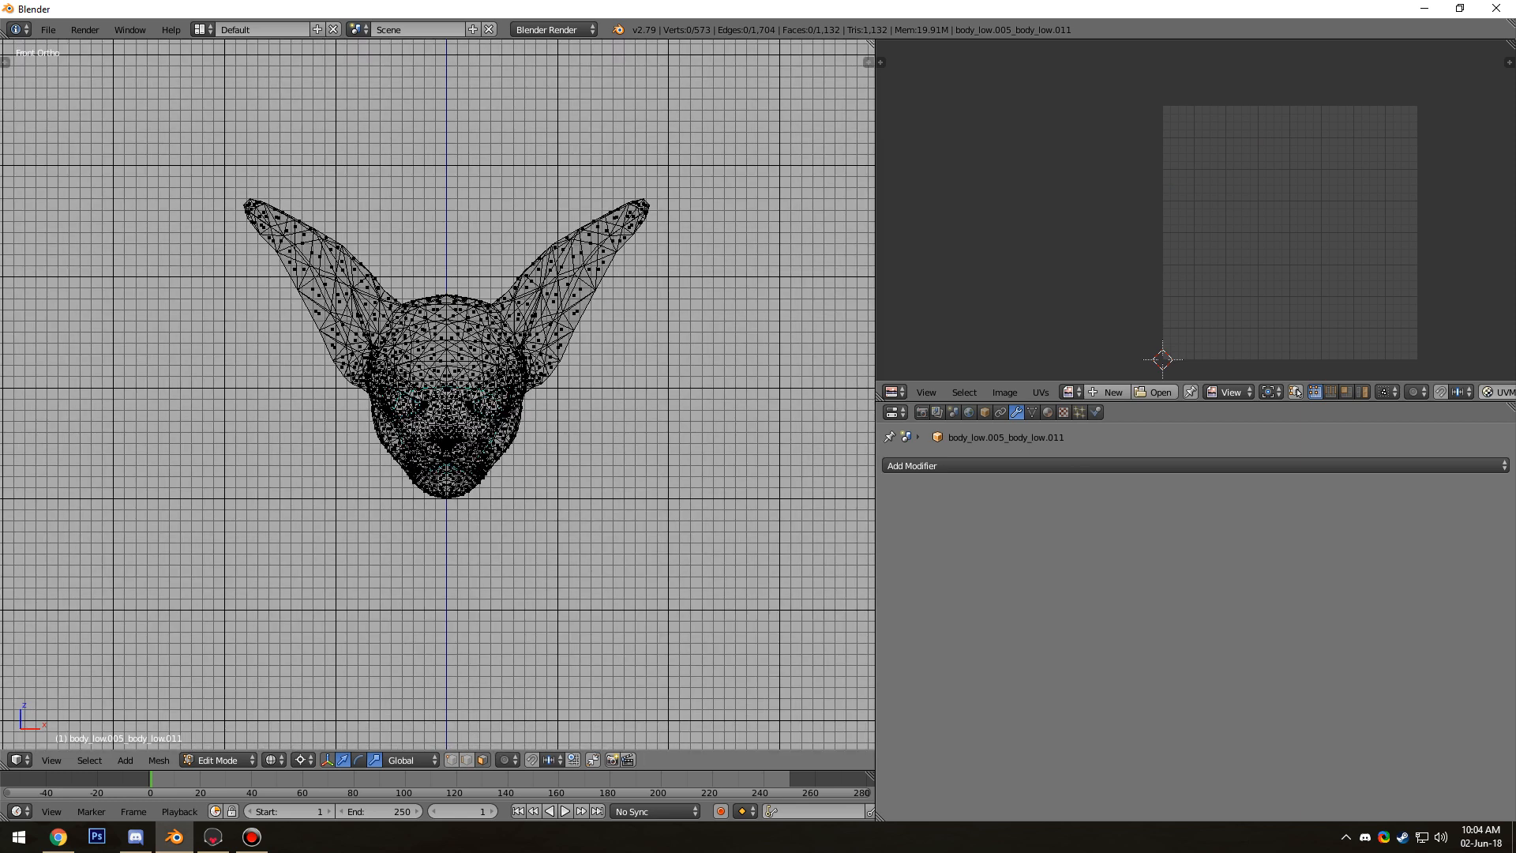
drag(323, 364, 447, 584)
scroll(477, 398, up, 5)
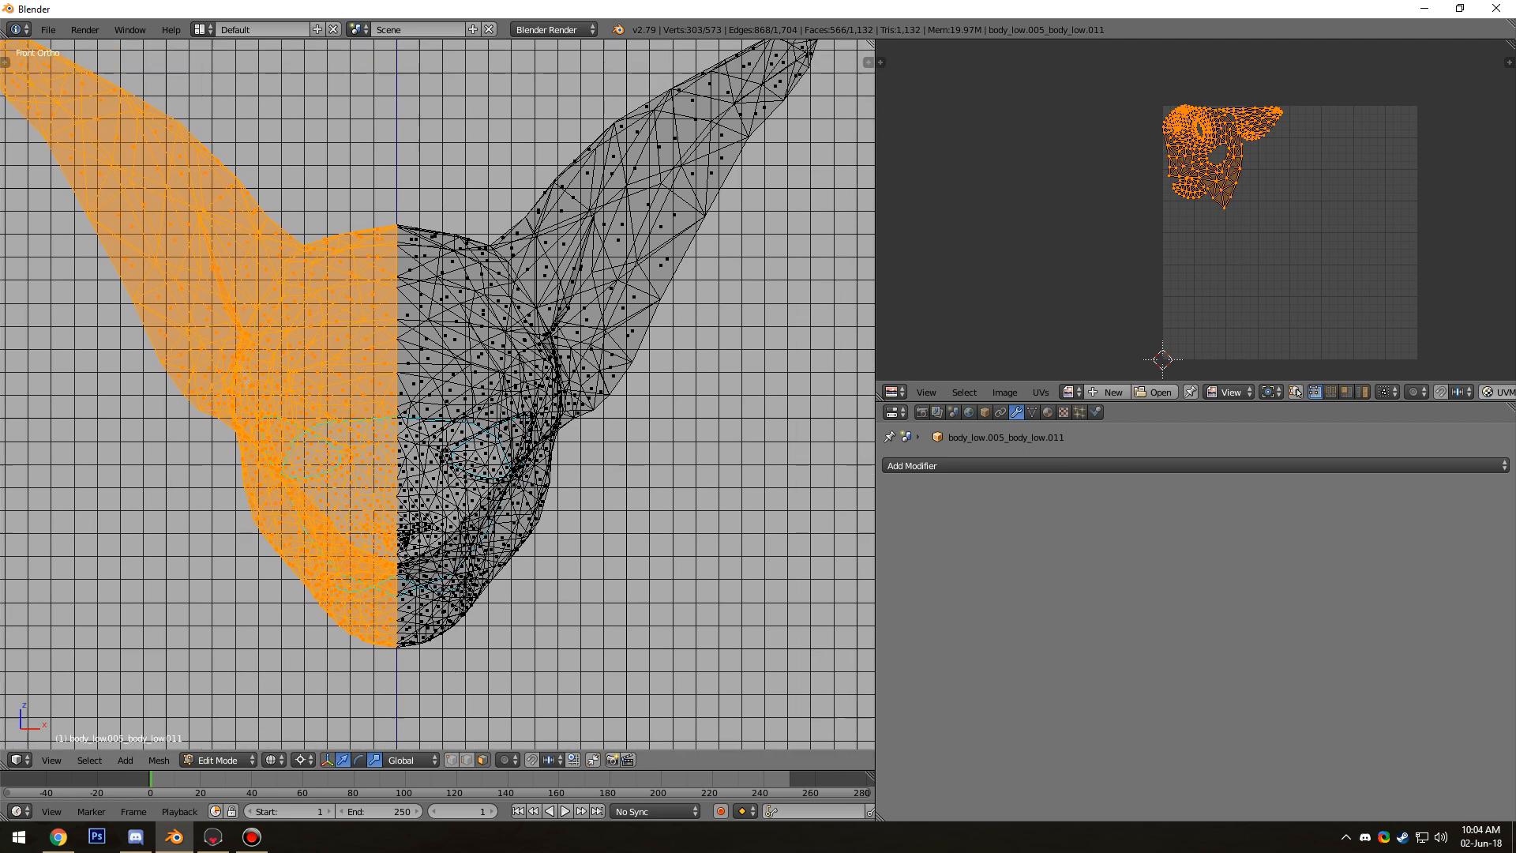
shift+middle_drag(447, 474, 443, 476)
scroll(1208, 182, up, 3)
middle_drag(1208, 181, 1135, 347)
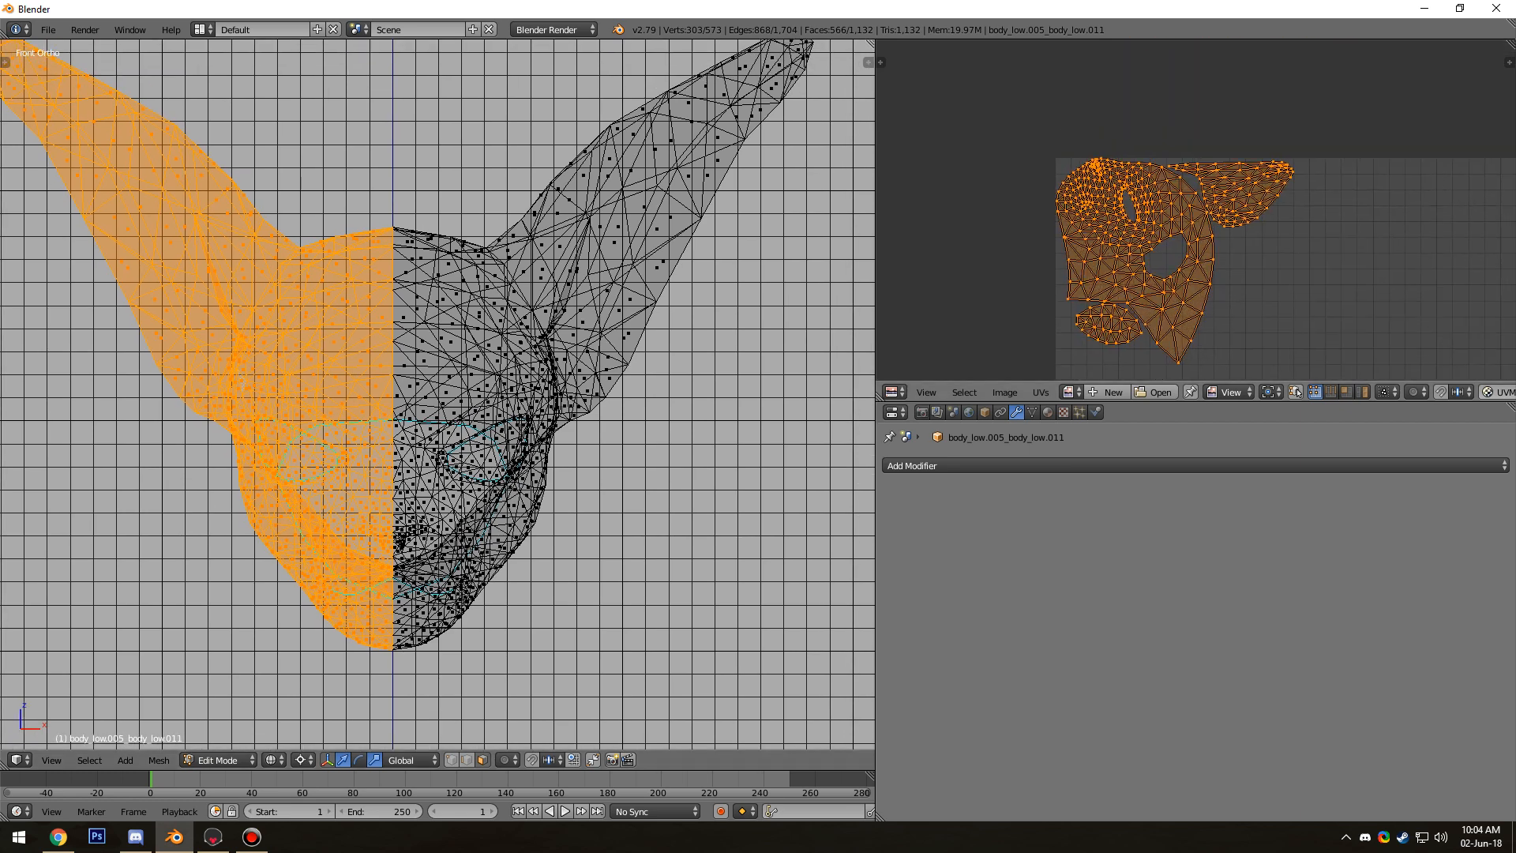
scroll(1195, 211, down, 1)
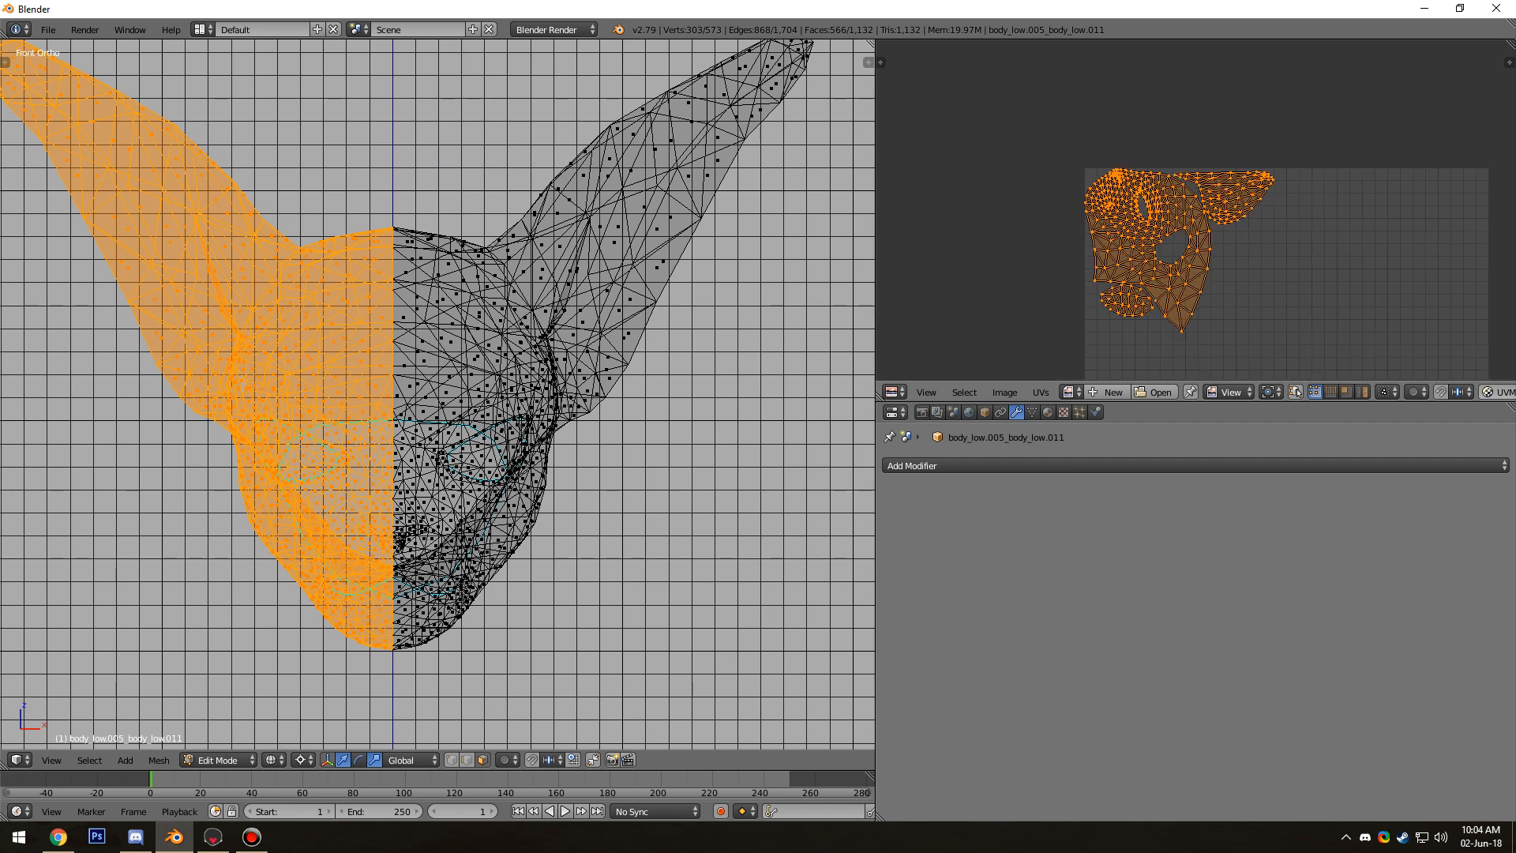
middle_drag(1195, 268, 1144, 191)
scroll(1196, 210, down, 1)
key(g)
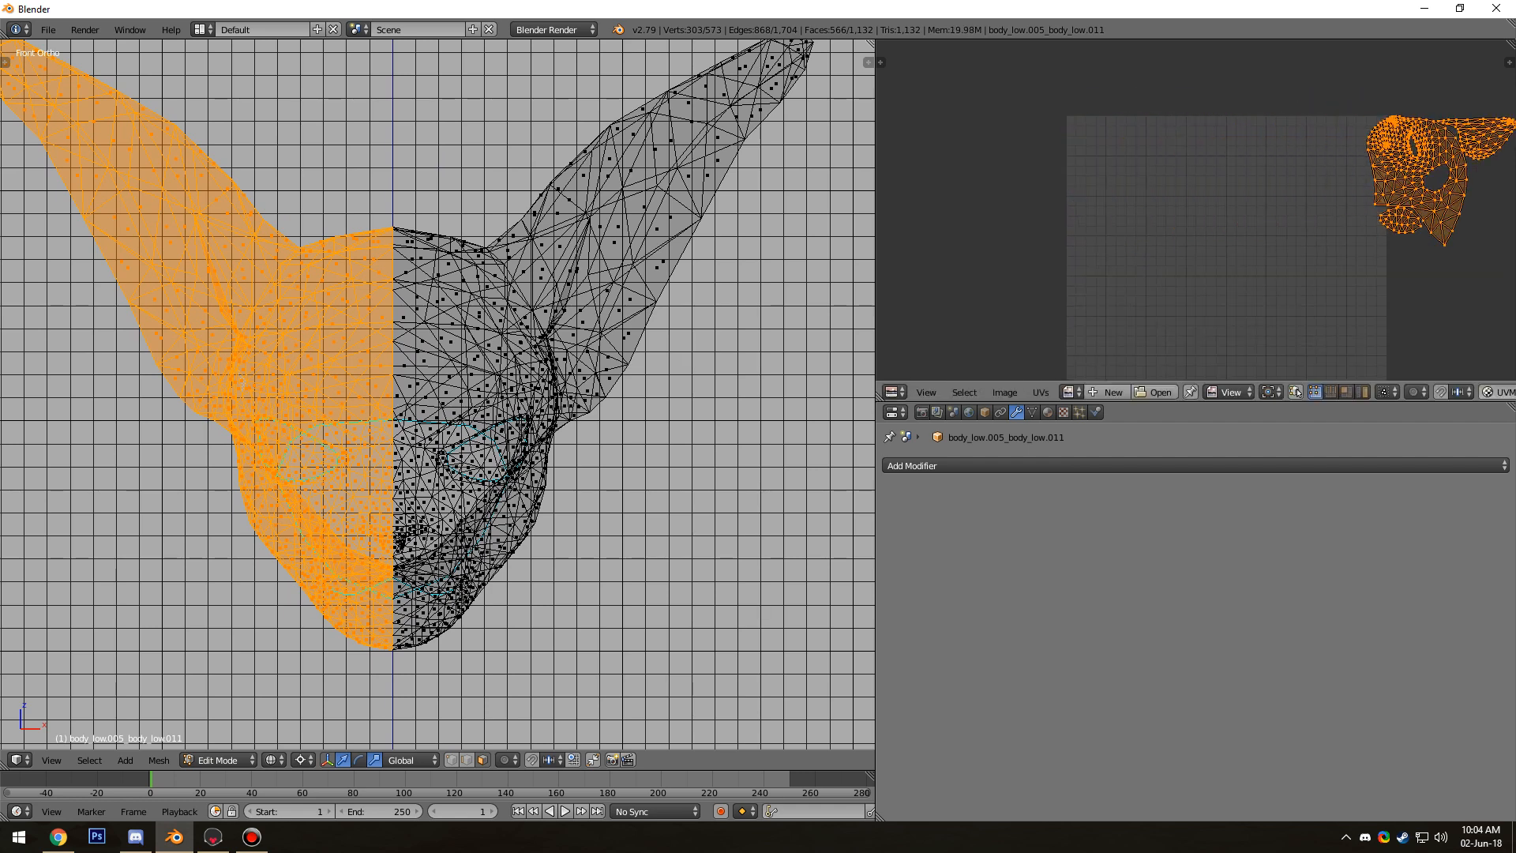
key(Escape)
key(g)
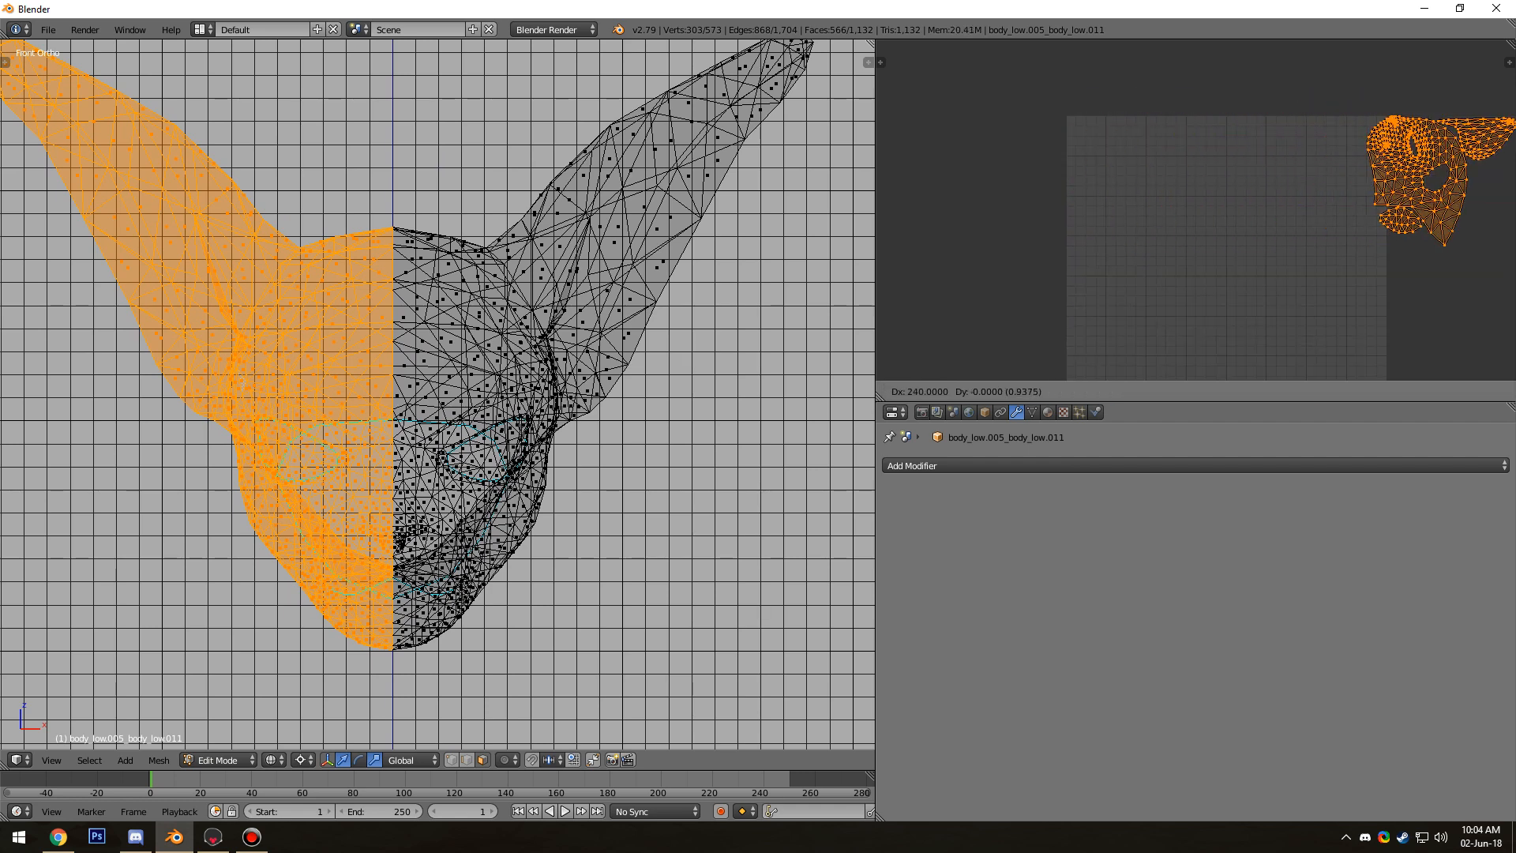
key(Return)
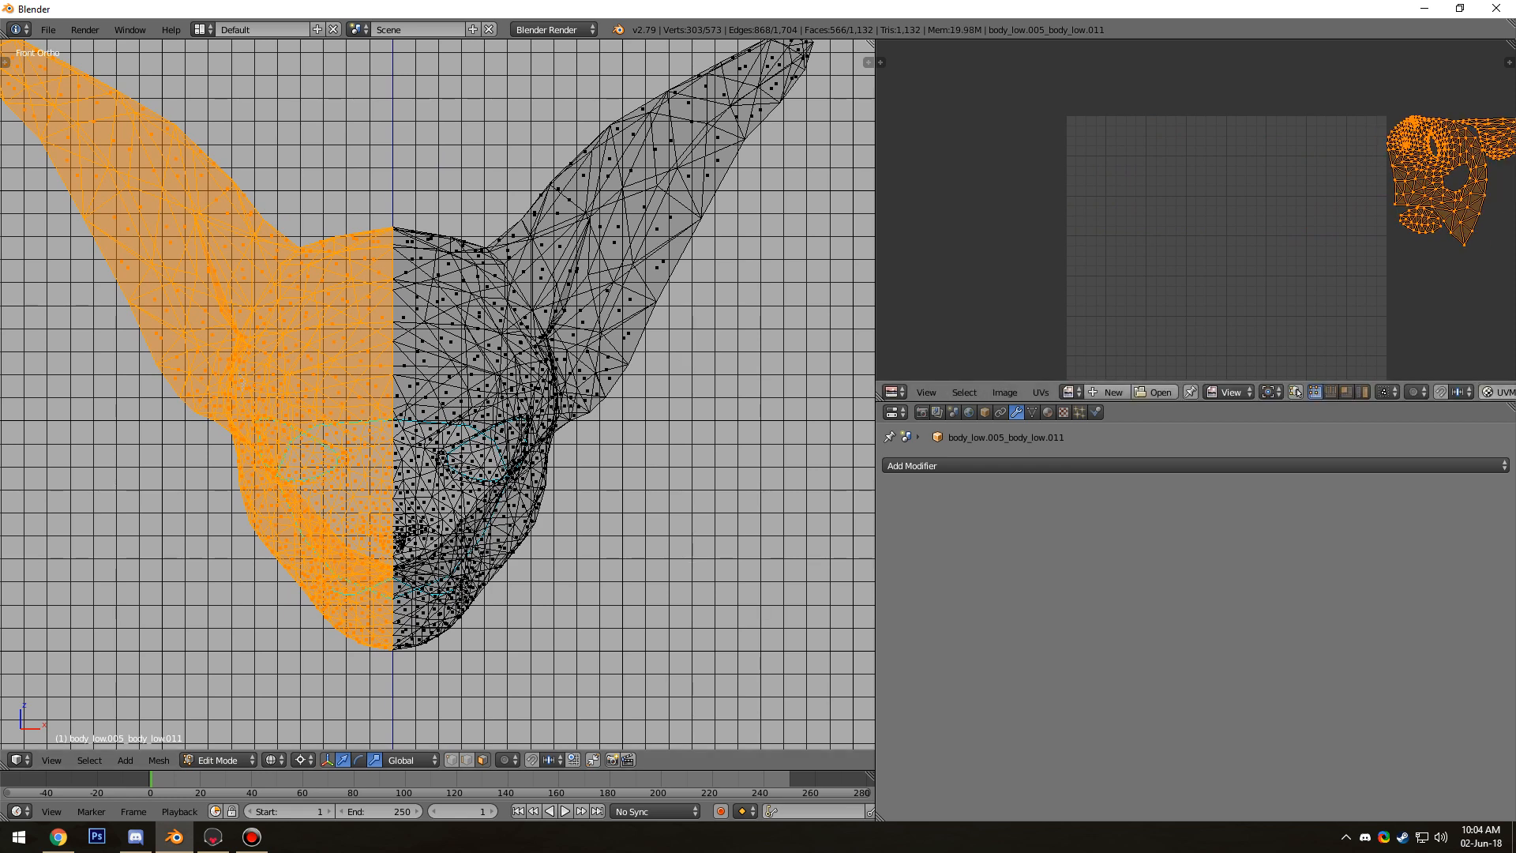
key(ctrl+z)
Move the selected half's UV island exactly one tile along positive U, out of the 0–1 UV square
key(g)
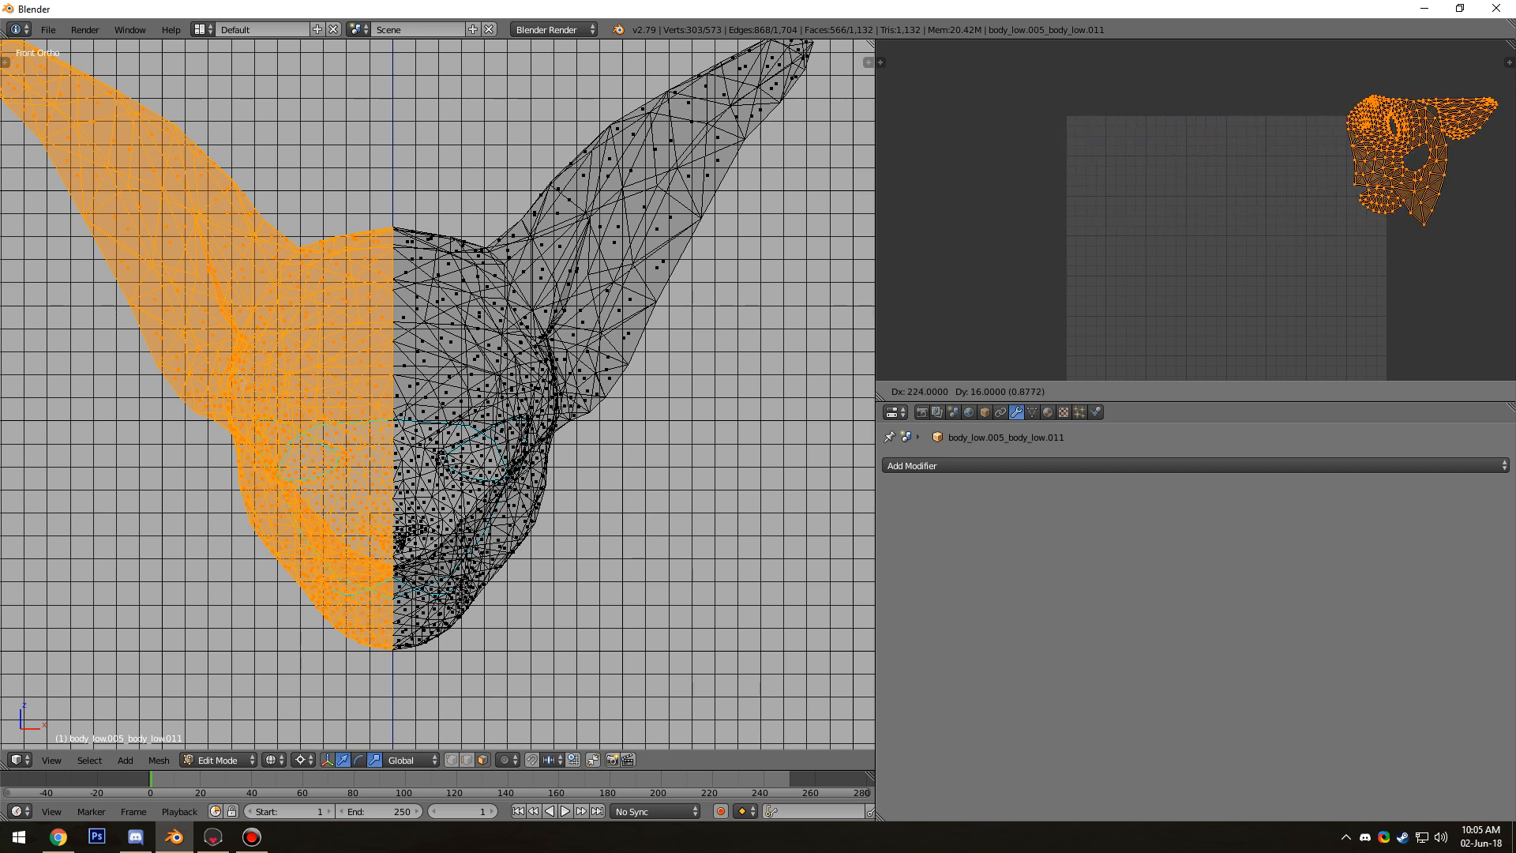
click(1297, 393)
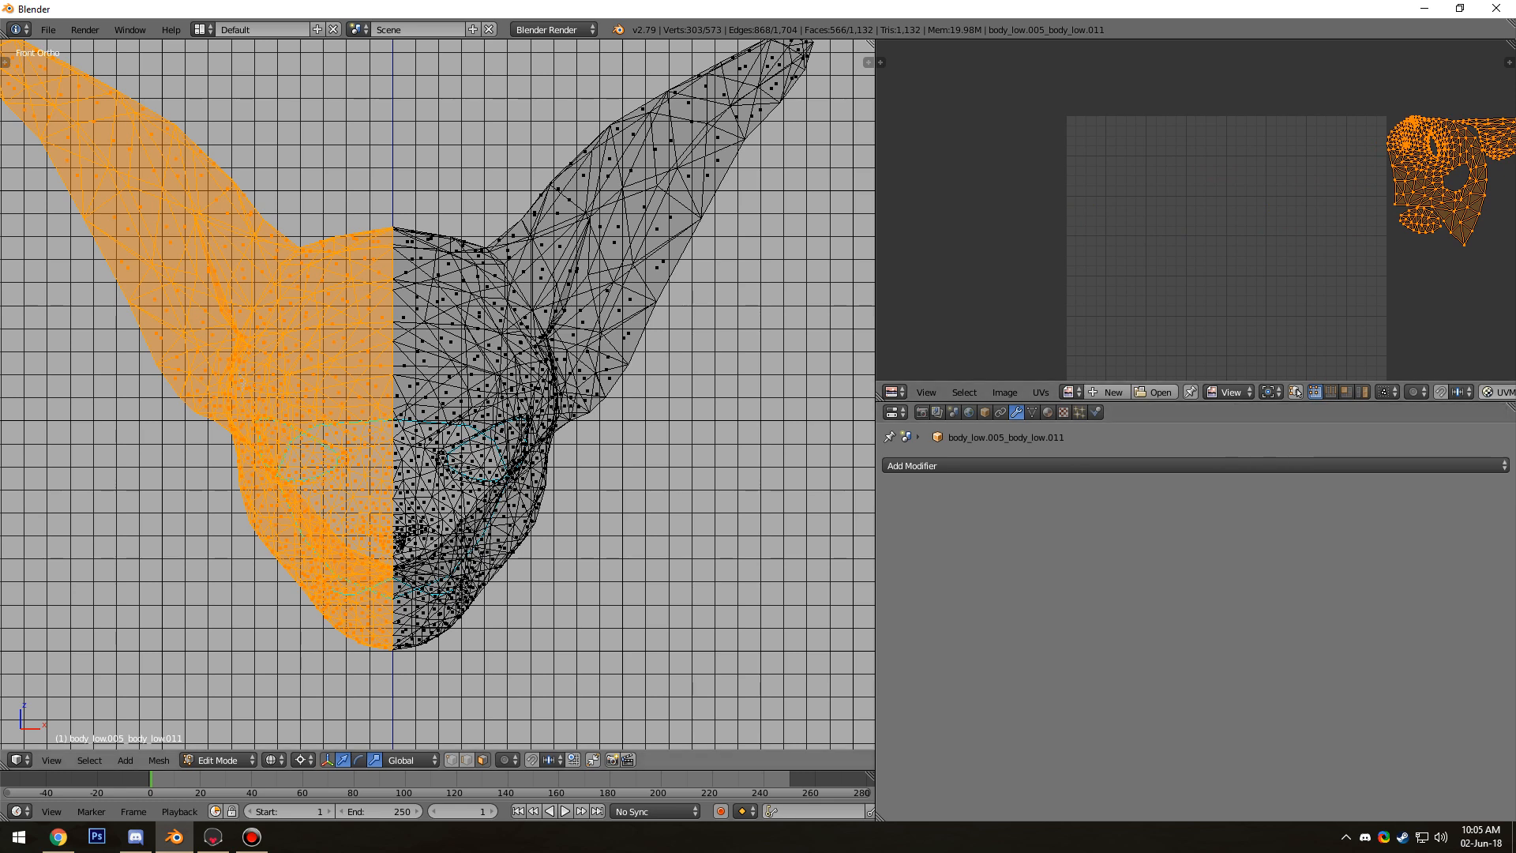
scroll(1145, 229, down, 1)
scroll(369, 405, down, 1)
Select the whole head mesh with both UV islands, restore solid shading and return to Object Mode
middle_drag(369, 405, 284, 458)
key(a)
key(a)
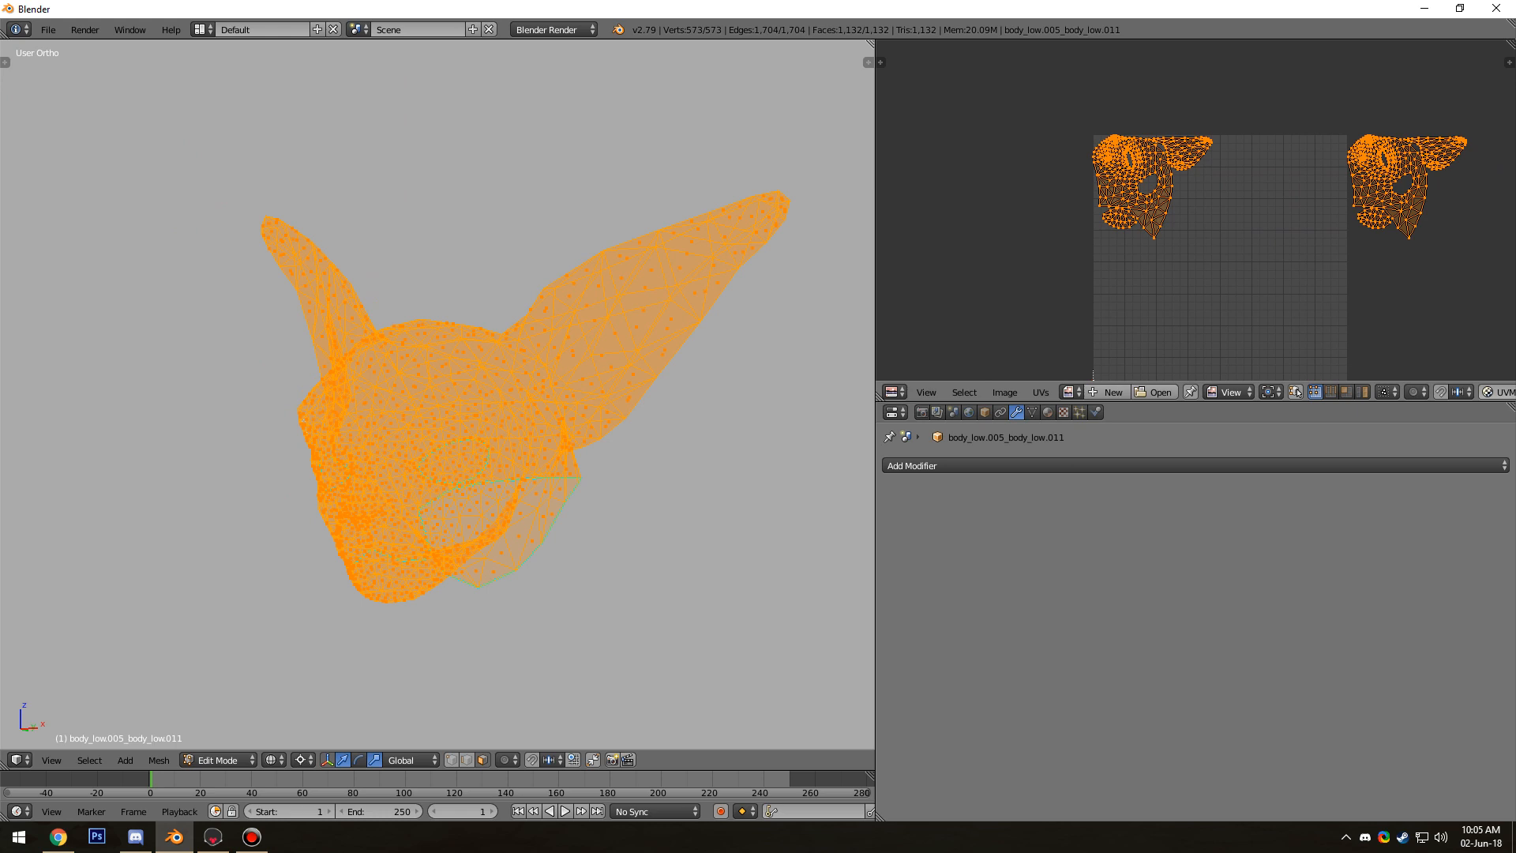
scroll(1196, 211, down, 1)
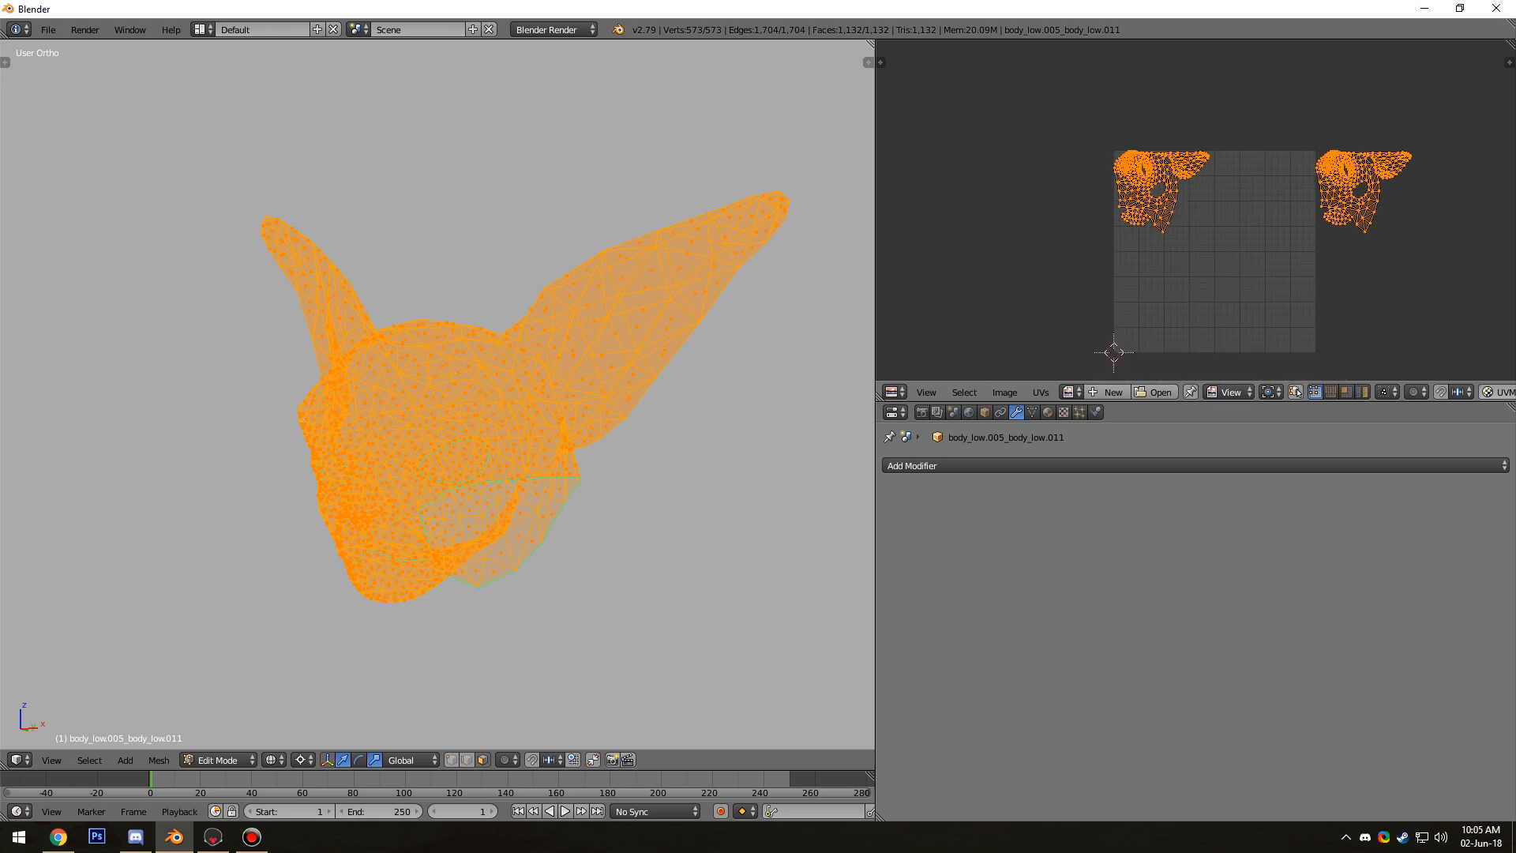
middle_drag(395, 442, 478, 444)
key(z)
key(Tab)
key(Tab)
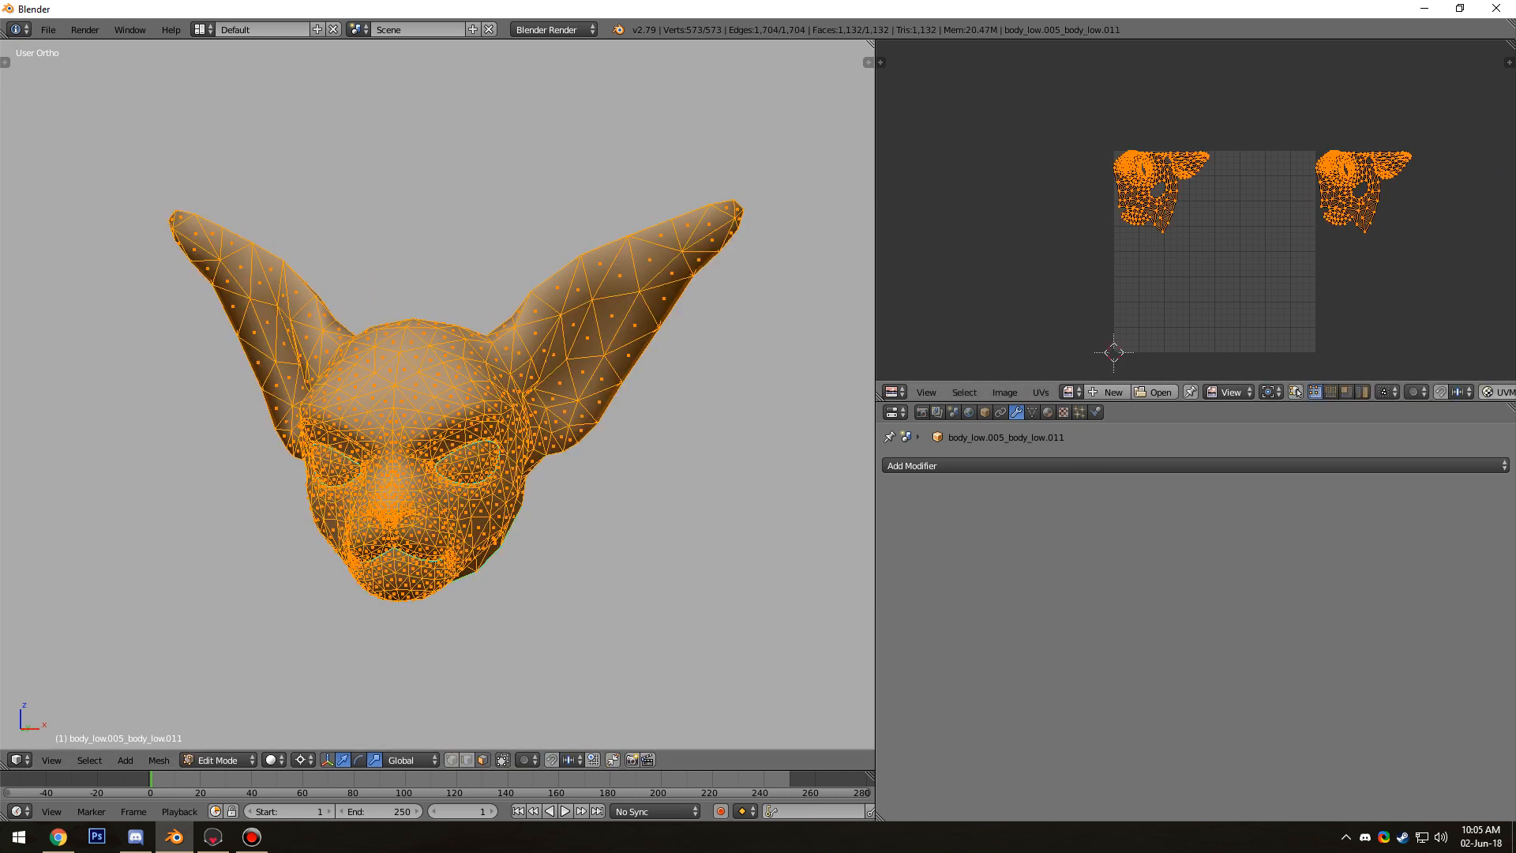
middle_drag(505, 379, 387, 379)
key(Tab)
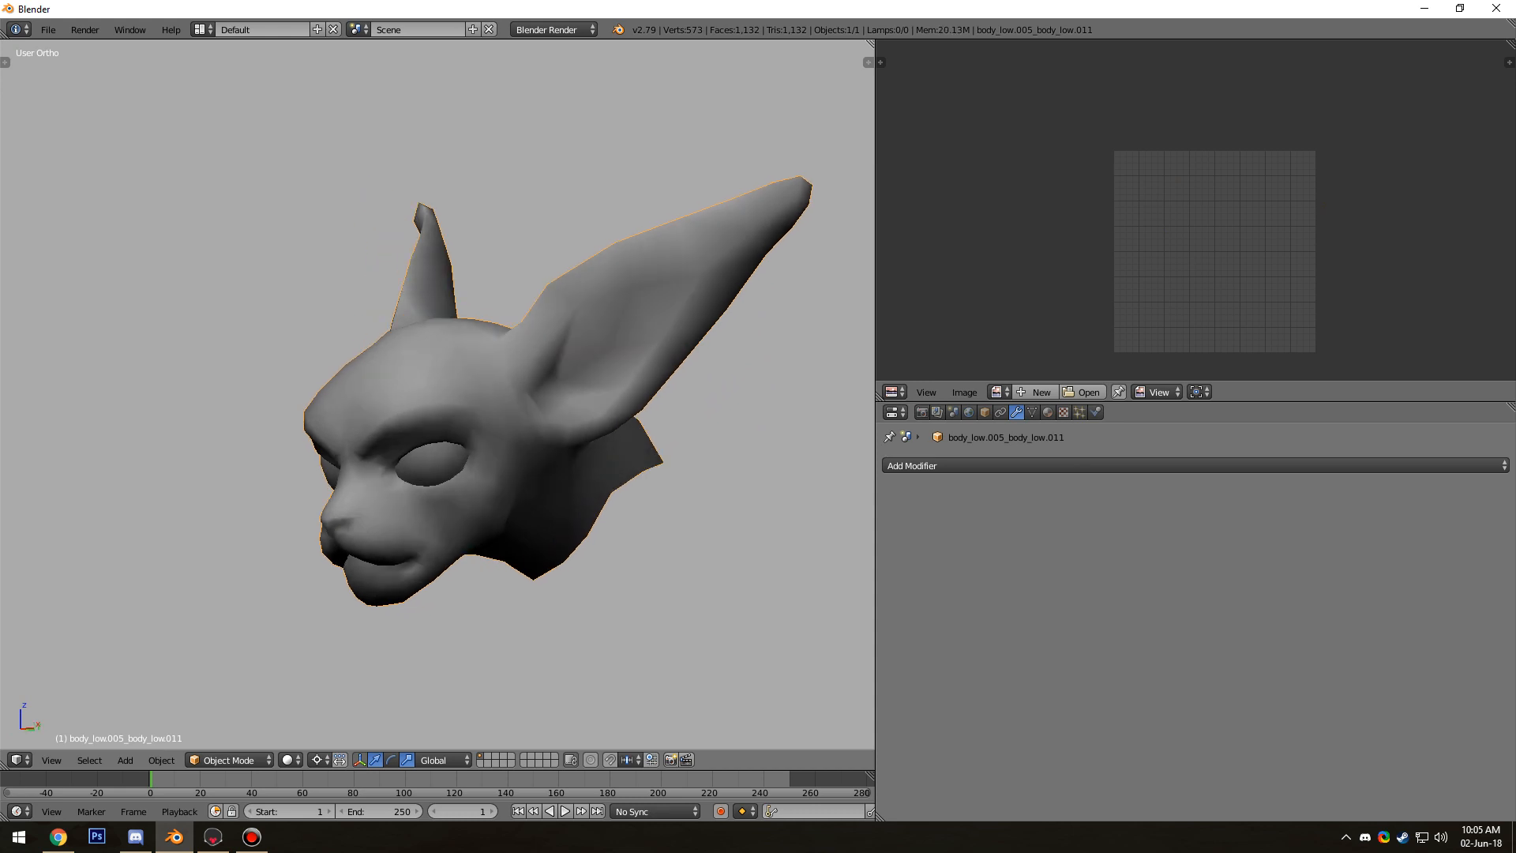
Export the head with its offset UVs as Wavefront OBJ, overwriting head_low.obj in the lathaal highs folder
click(48, 29)
mouse_move(79, 329)
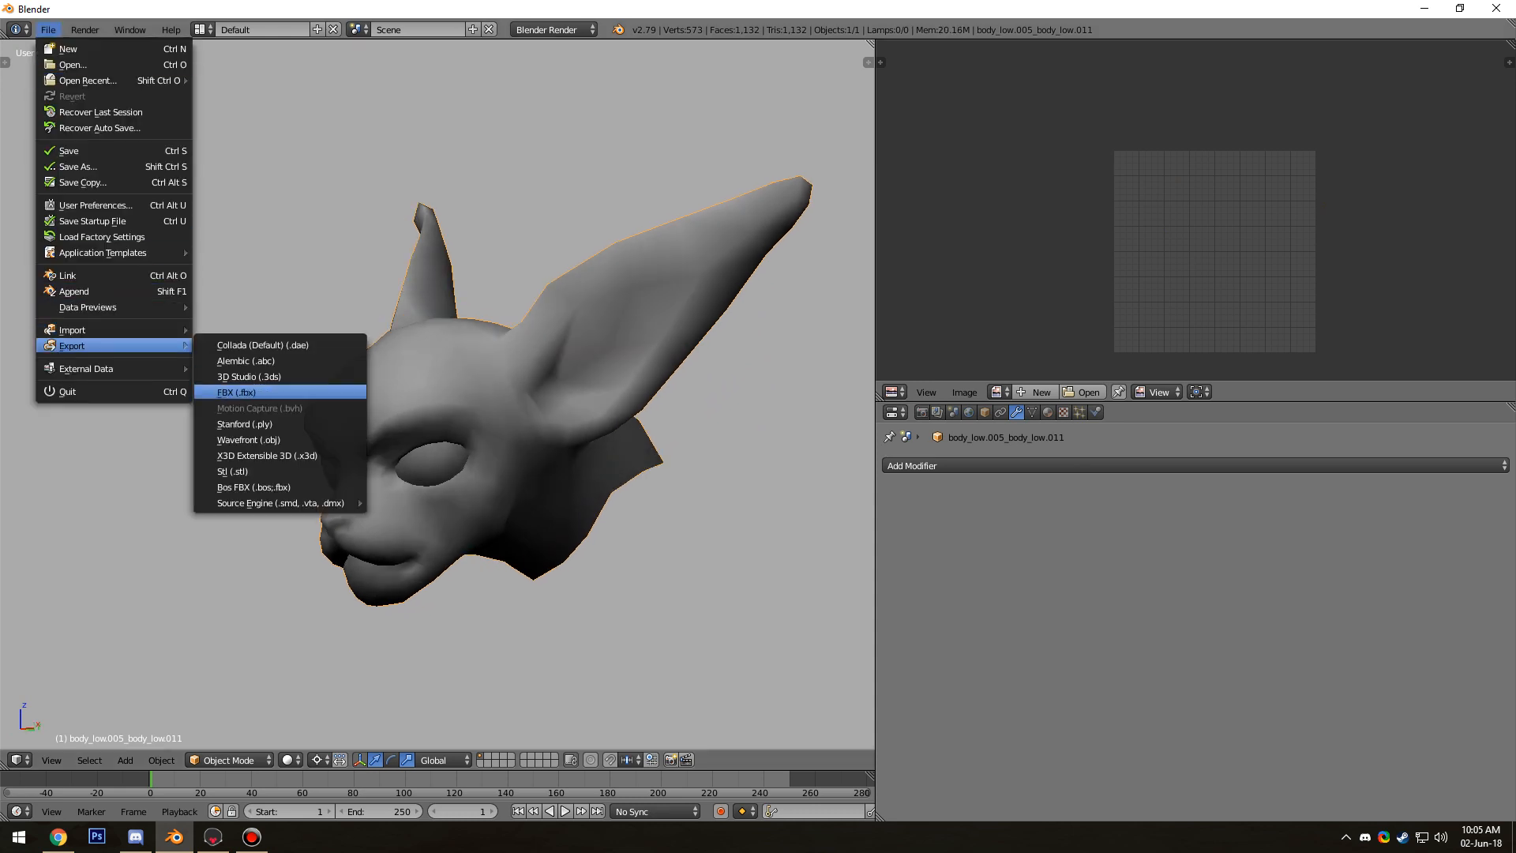
click(253, 424)
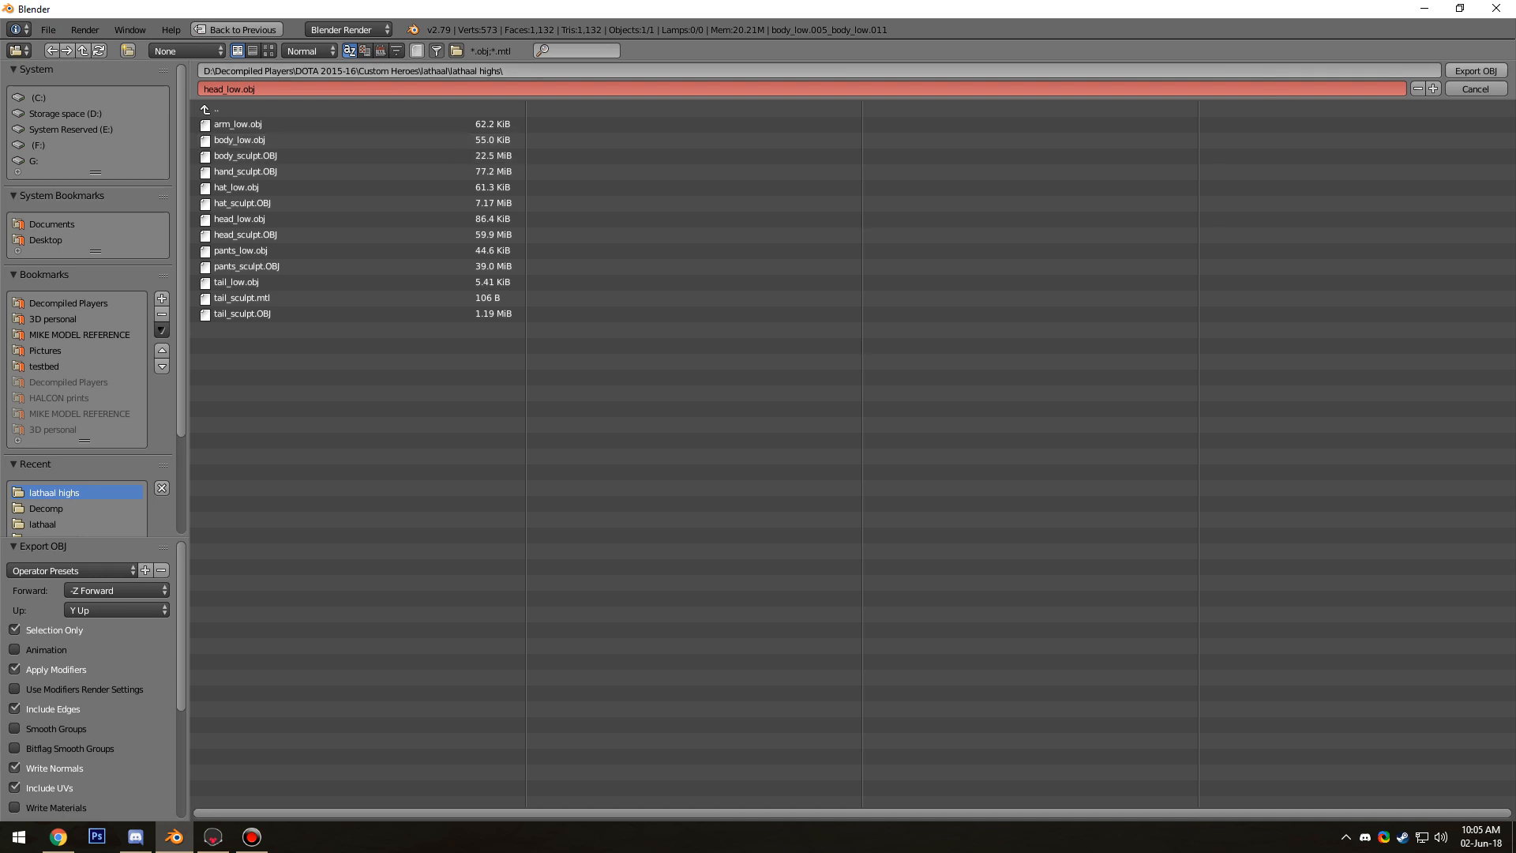
click(1475, 70)
Switch to Marmoset Toolbag, rebake the normal map and examine the forehead, muzzle and ears of the head
click(212, 836)
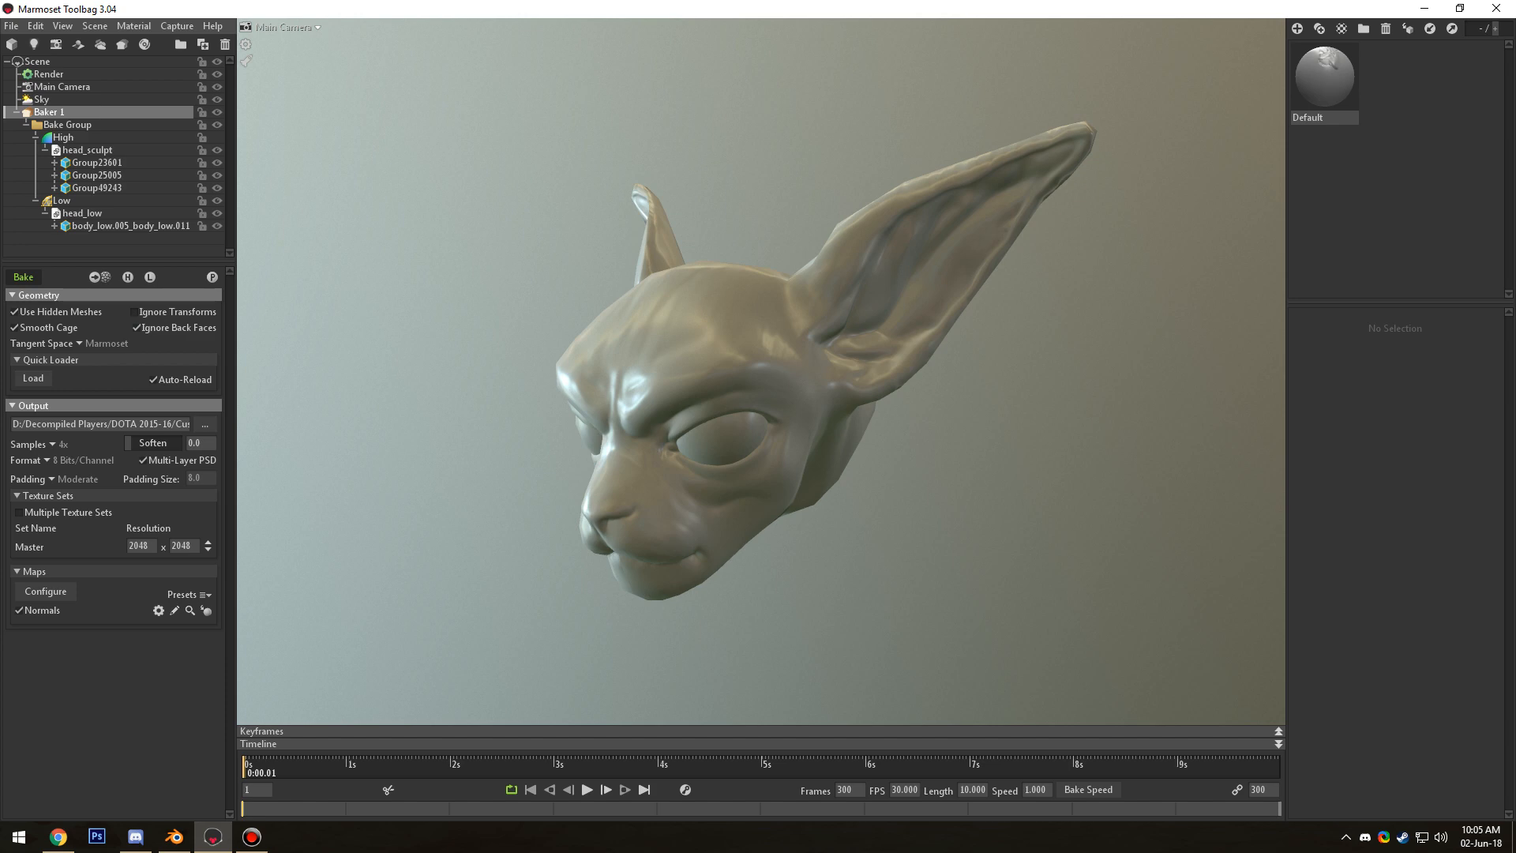
drag(711, 379, 885, 410)
scroll(758, 395, up, 5)
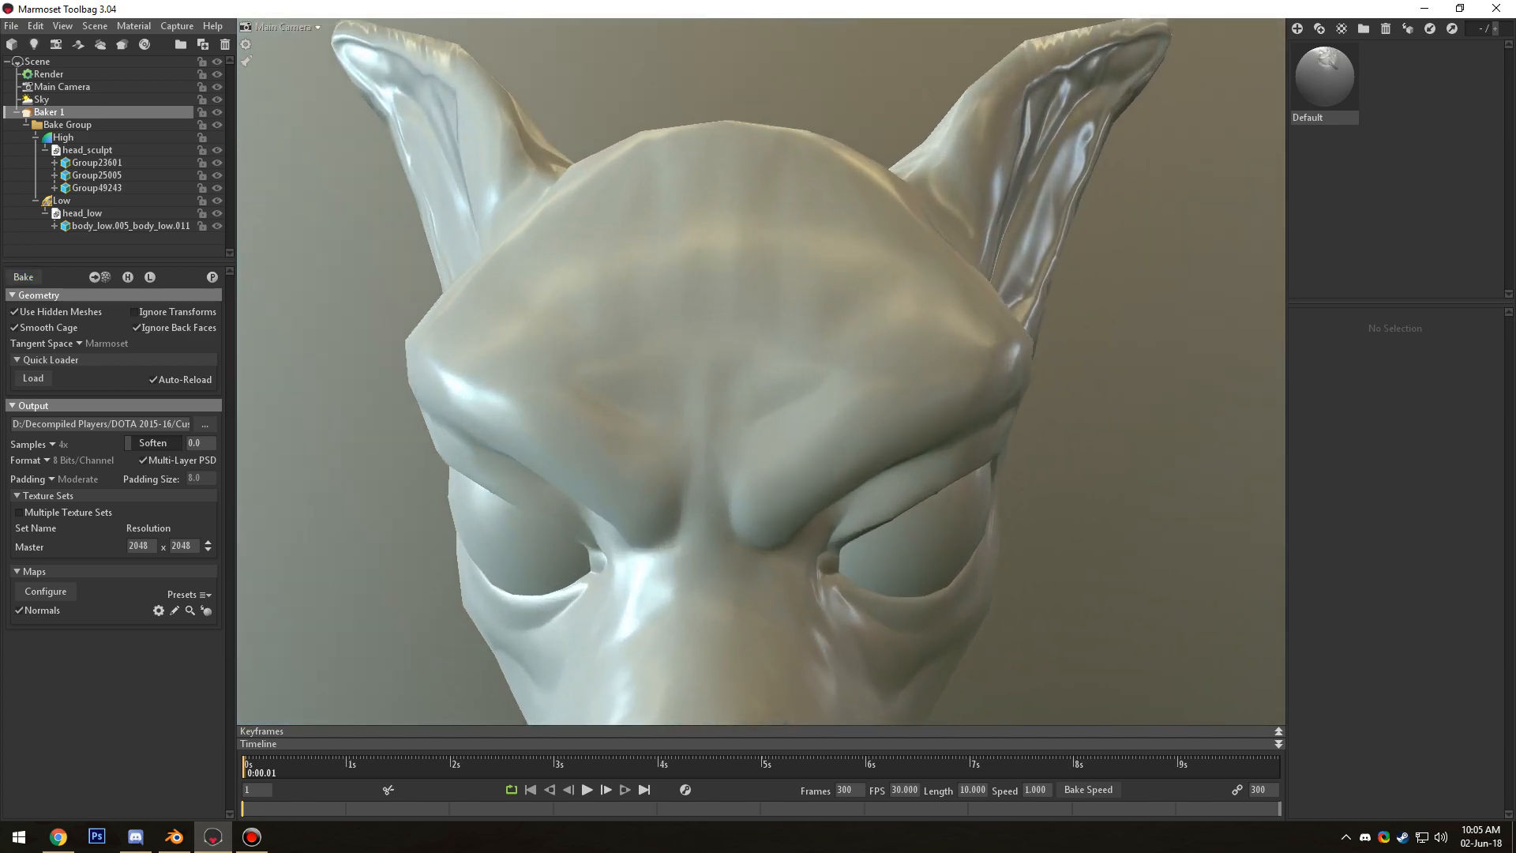
shift+drag(758, 395, 1050, 395)
drag(758, 442, 762, 315)
scroll(758, 371, down, 4)
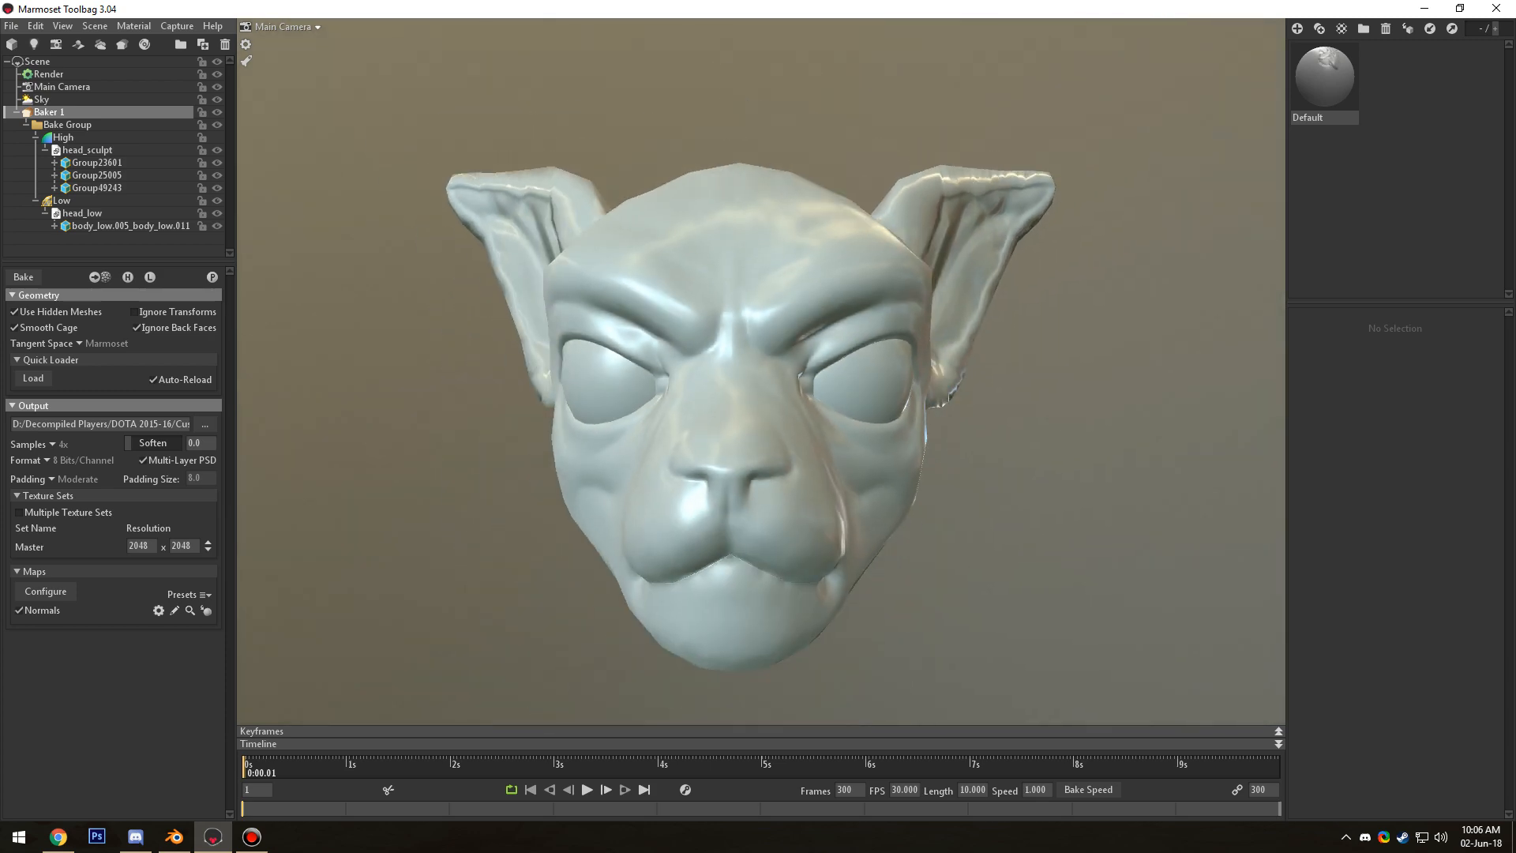
shift+drag(758, 395, 806, 410)
scroll(758, 394, down, 4)
drag(806, 411, 892, 407)
Switch to Blender, load example_normal.psd from lathaal highs onto the head's UVs in Edit Mode and display the mesh with textured shading
key(alt+Tab)
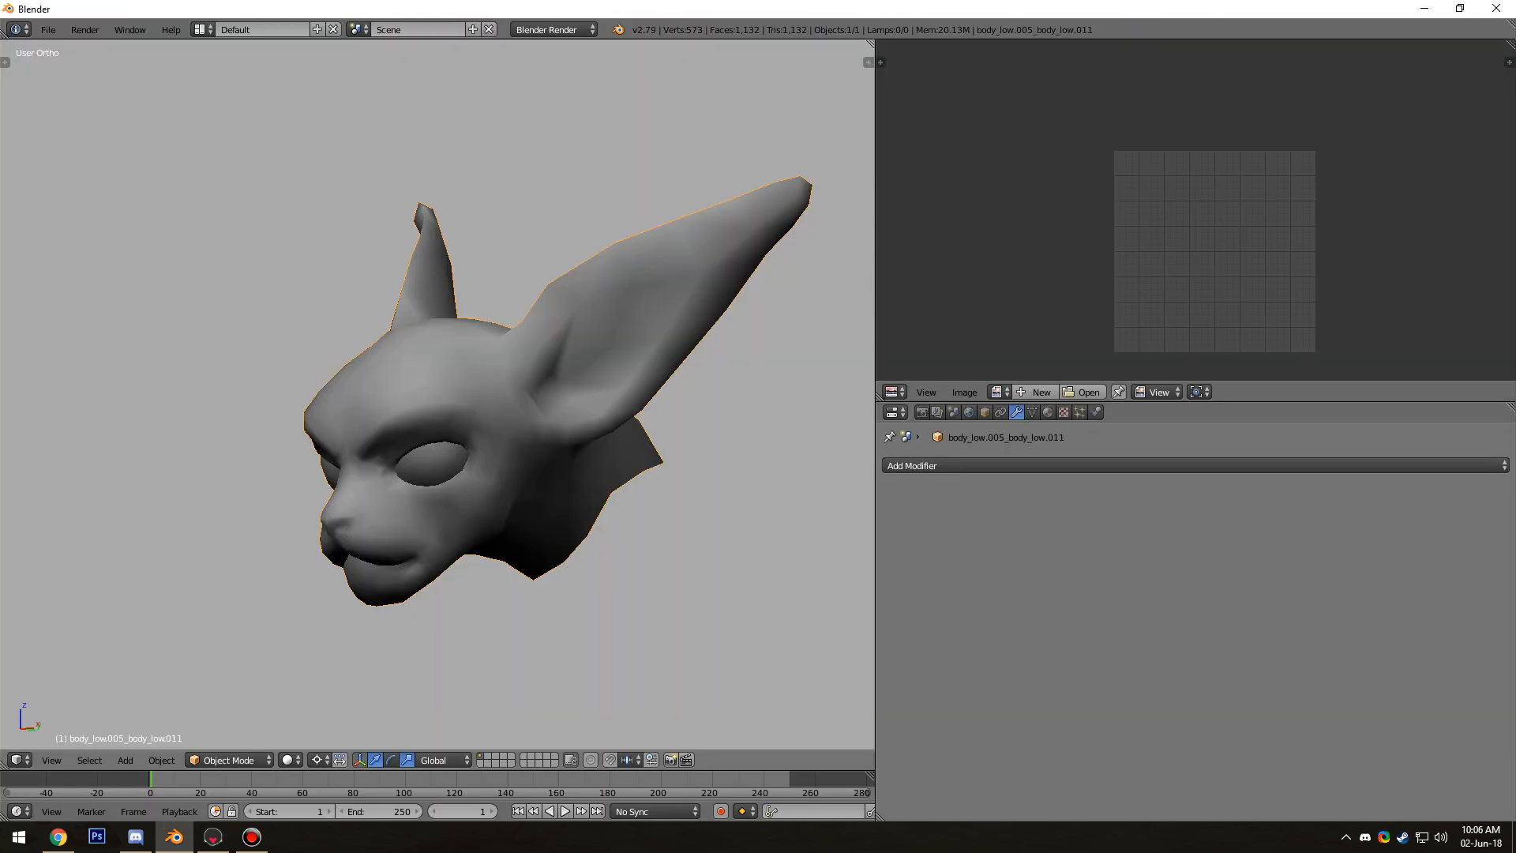
key(Tab)
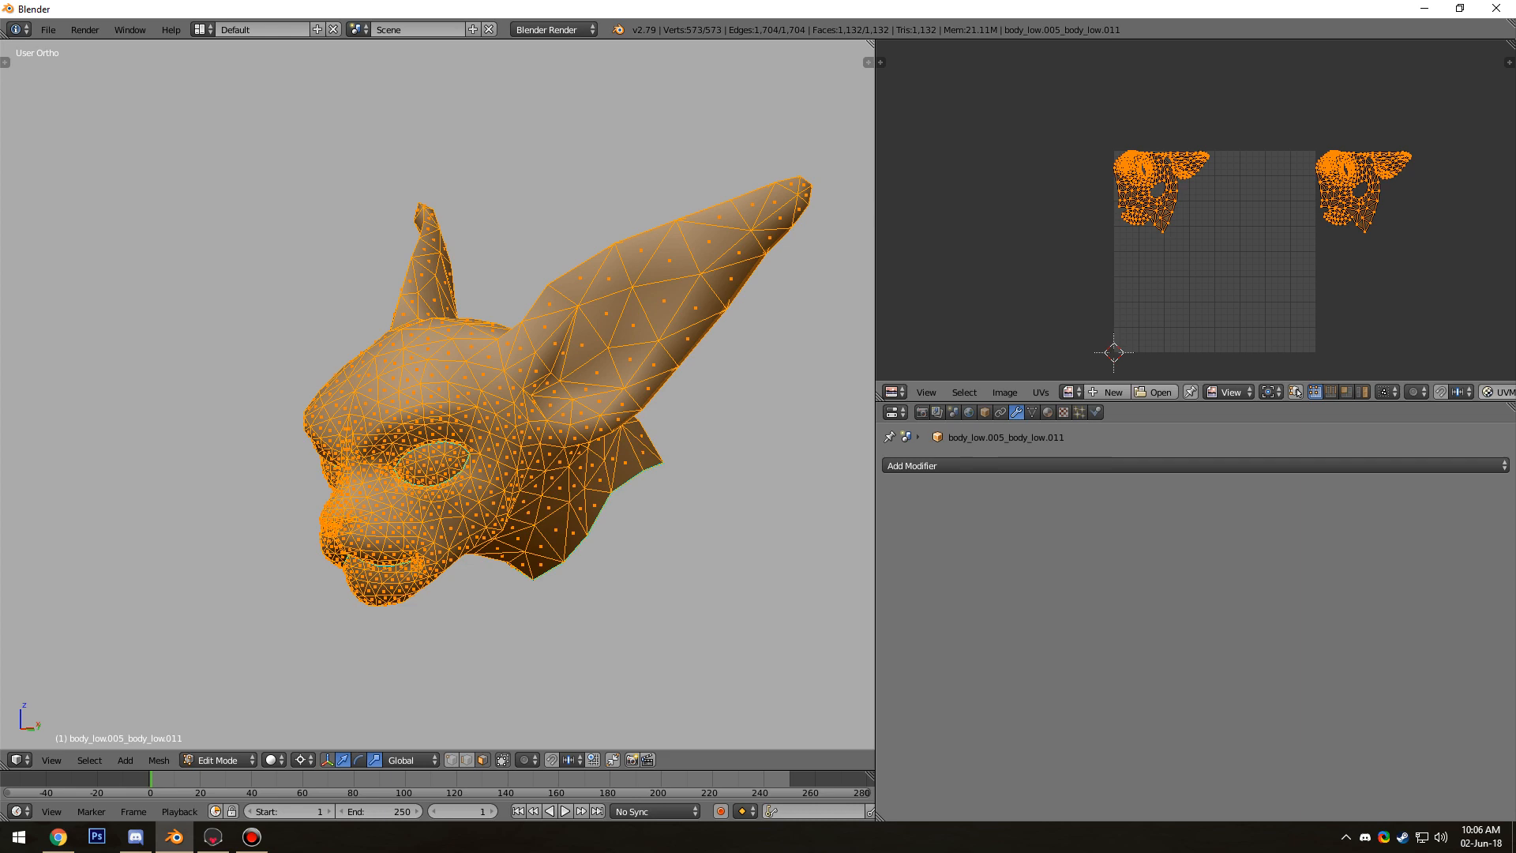
middle_drag(411, 443, 261, 403)
key(KP_1)
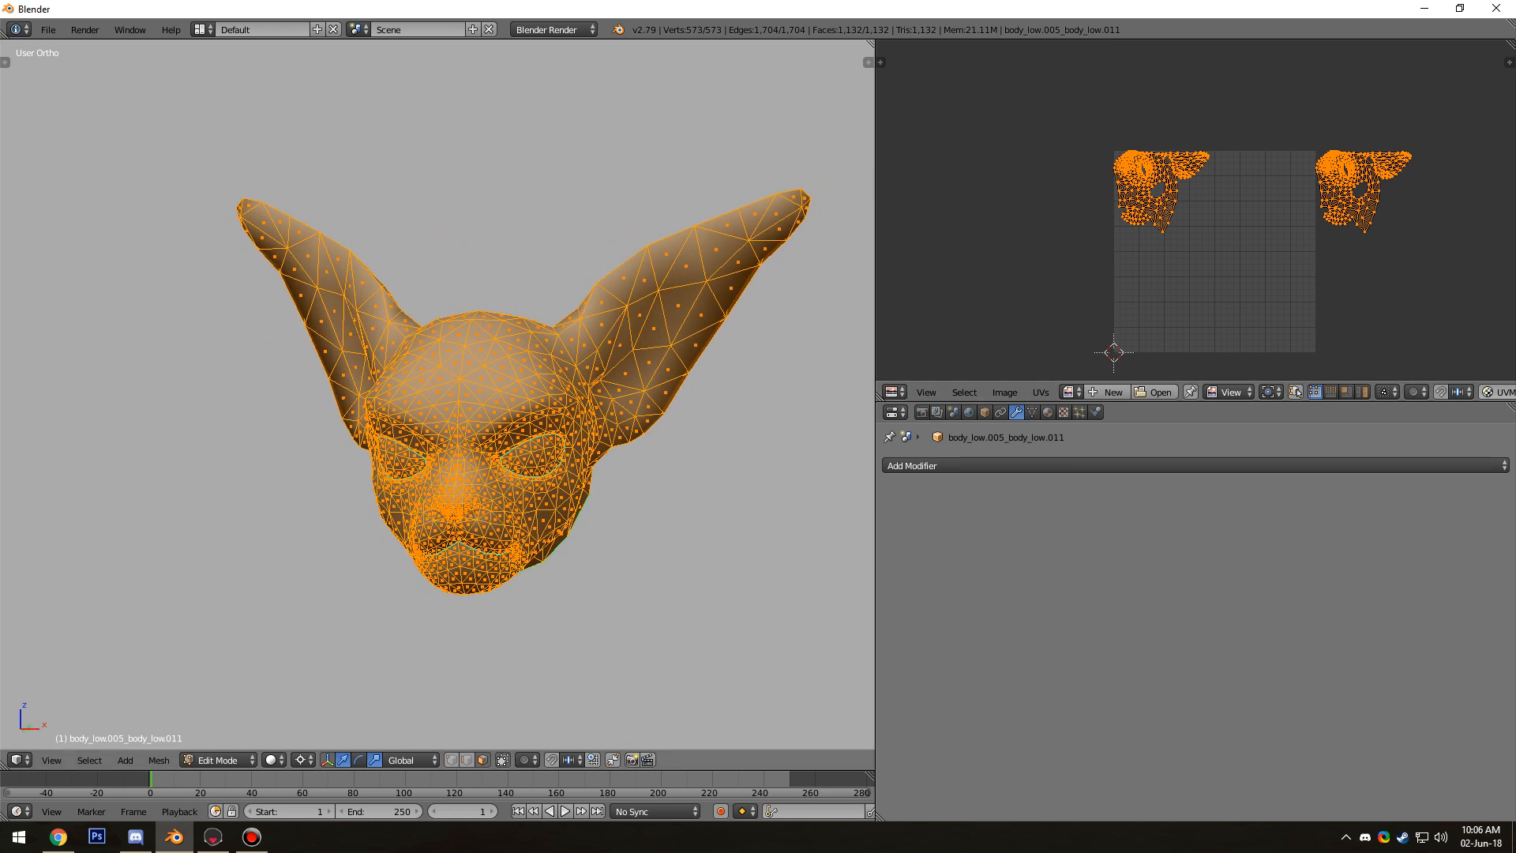
click(1004, 392)
click(1019, 356)
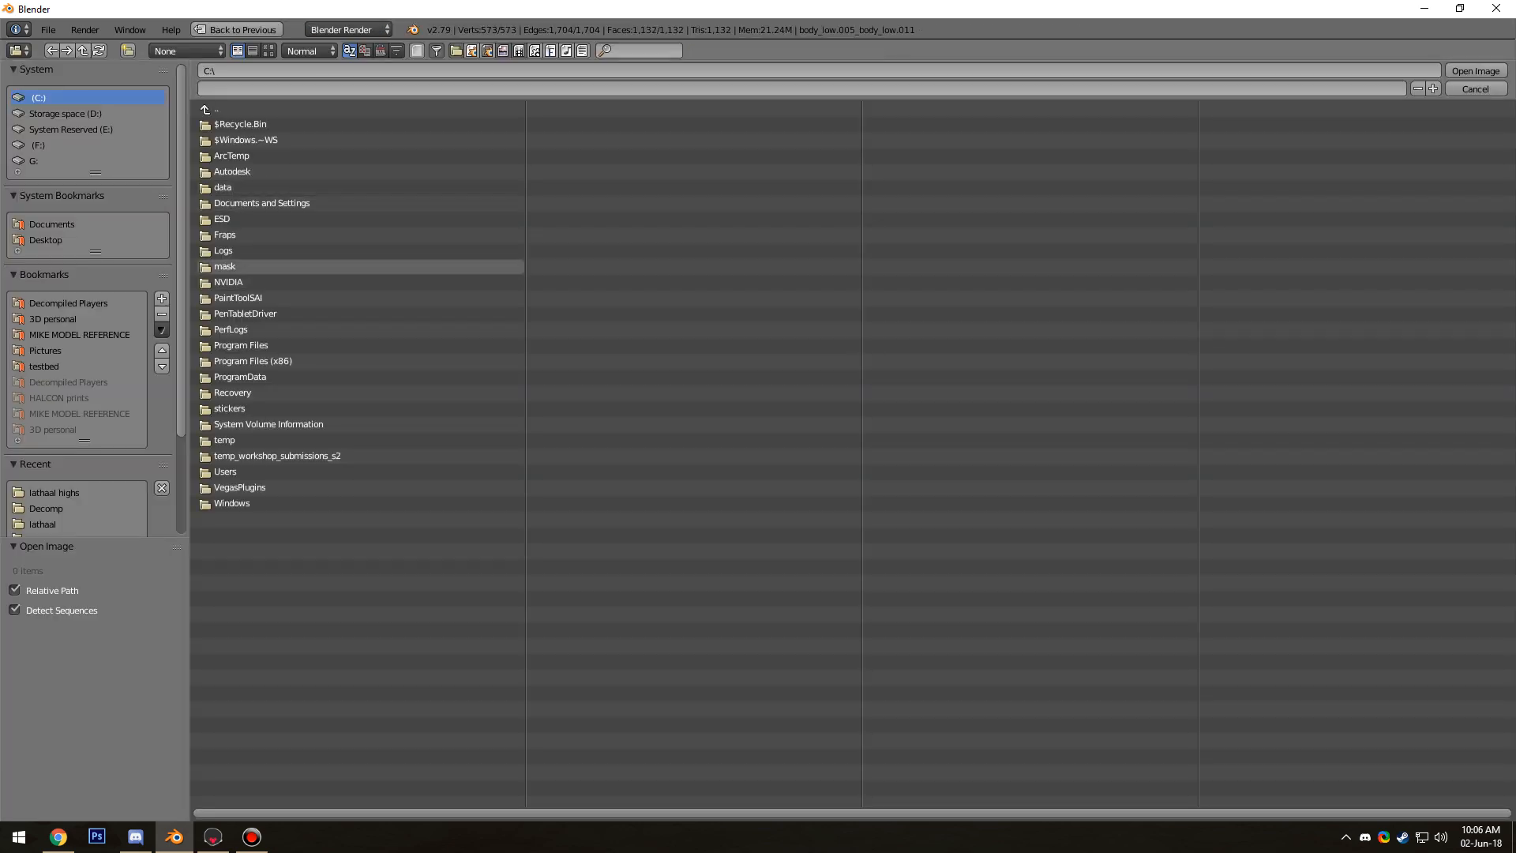
click(53, 492)
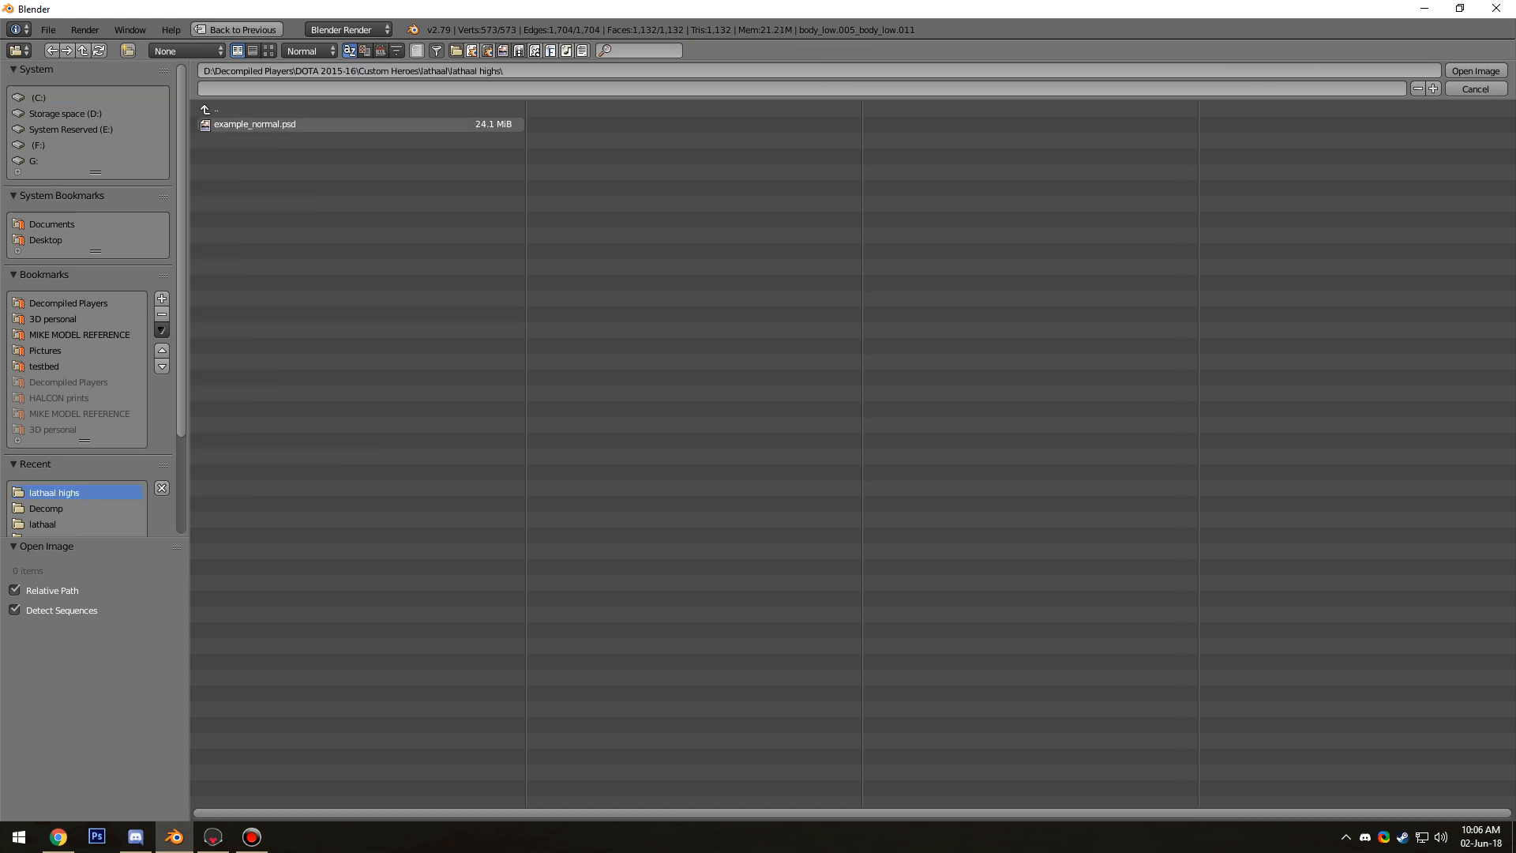
double_click(254, 124)
key(alt+z)
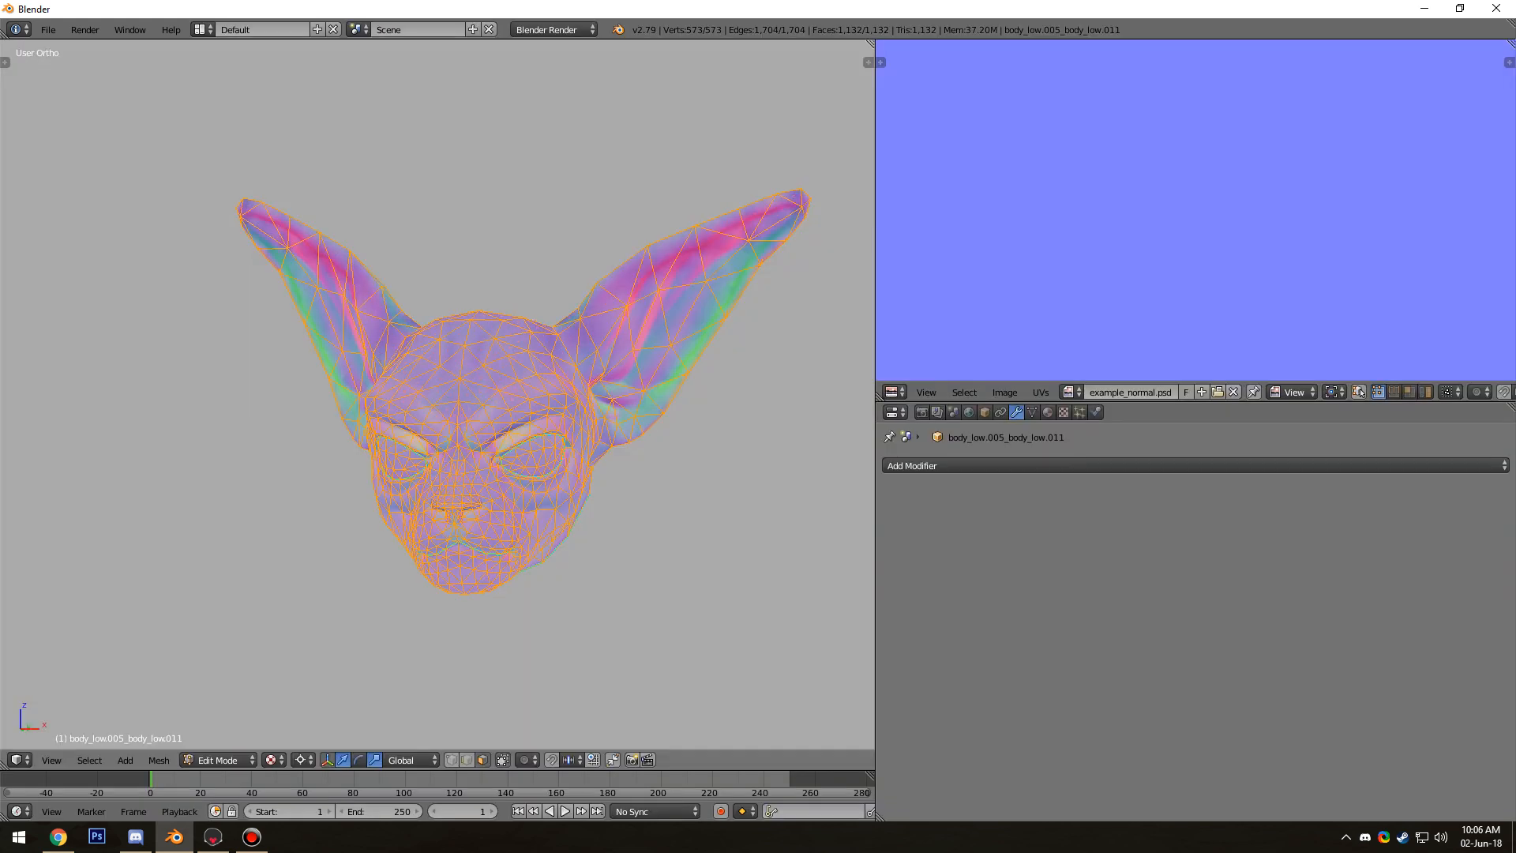
Examine the normal map on the textured head in Object Mode, checking the centre seam, face, ears and sides
key(Tab)
middle_drag(474, 379, 529, 431)
scroll(474, 379, up, 3)
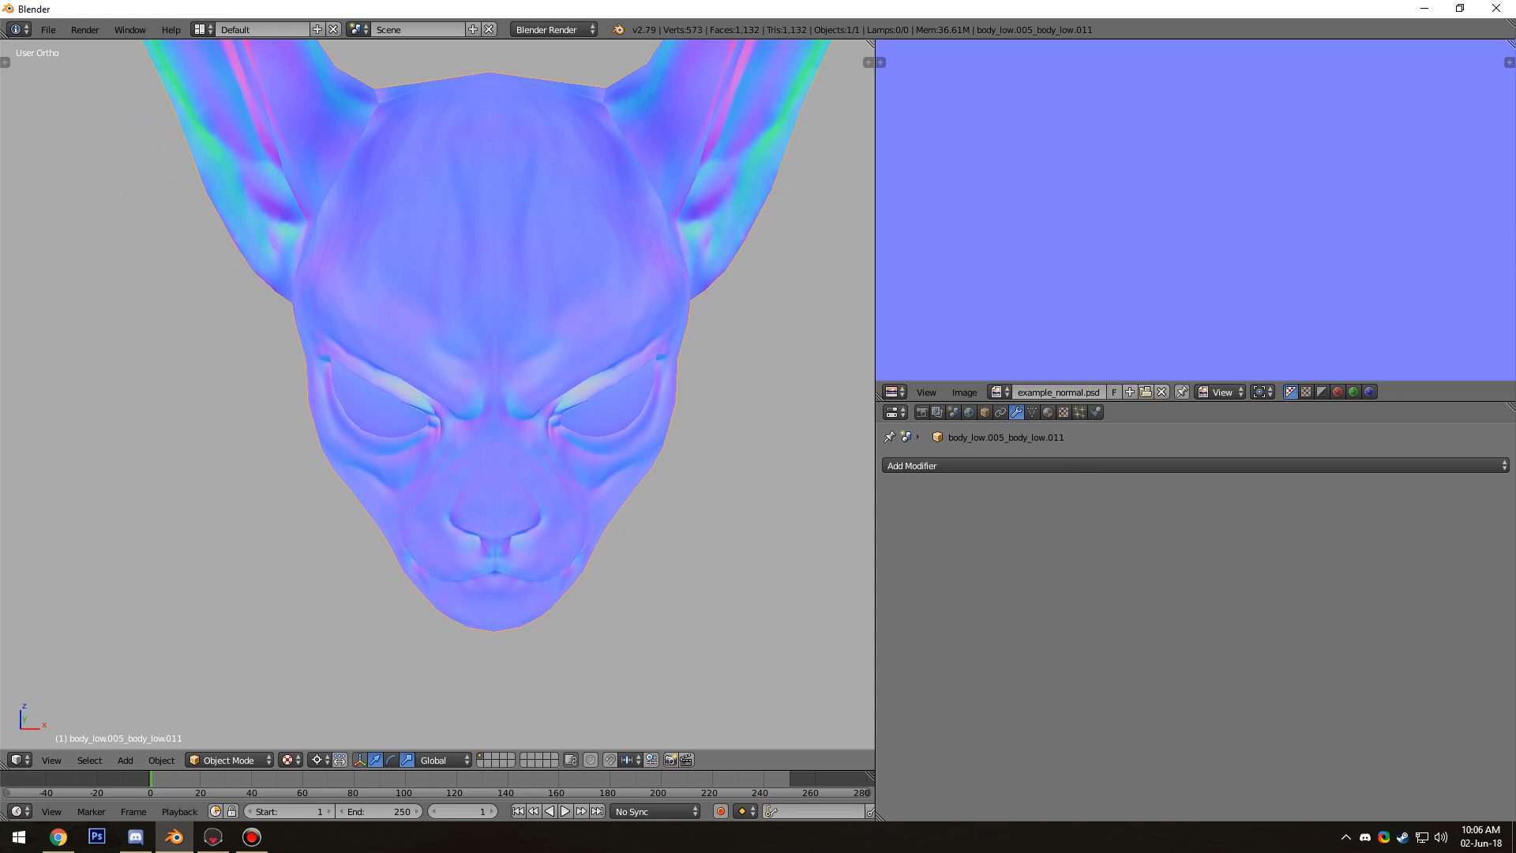
middle_drag(332, 355, 829, 371)
middle_drag(434, 395, 616, 403)
drag(876, 442, 1141, 442)
scroll(790, 411, down, 1)
middle_drag(790, 394, 612, 426)
scroll(679, 403, down, 2)
scroll(813, 419, down, 3)
Switch to Marmoset Toolbag and examine the baked head's lighting and detail from the front and side
key(alt+Tab)
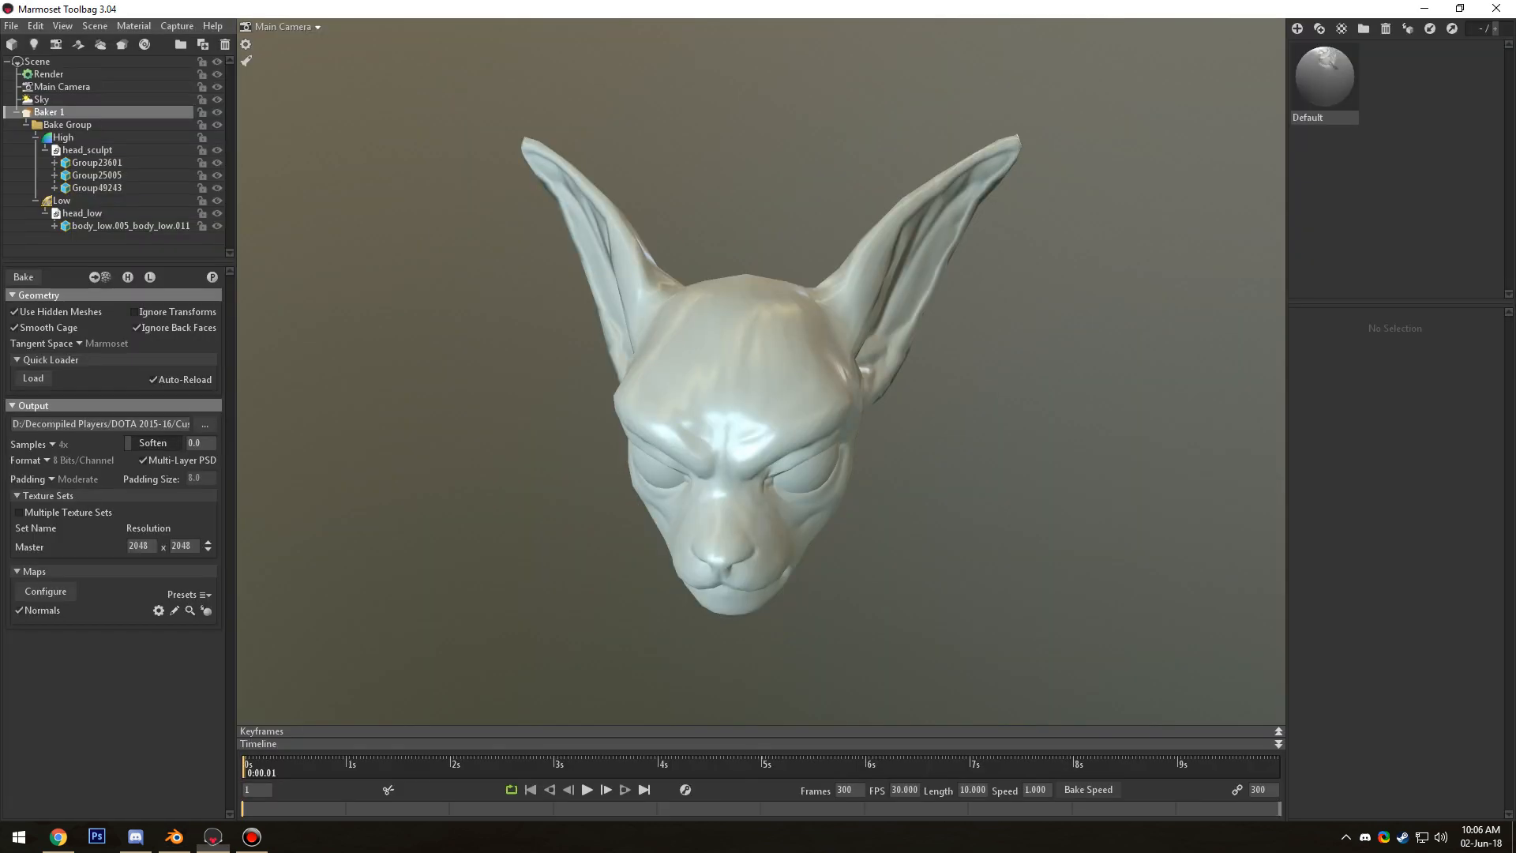
drag(789, 410, 885, 394)
alt+drag(726, 395, 932, 407)
drag(789, 379, 695, 391)
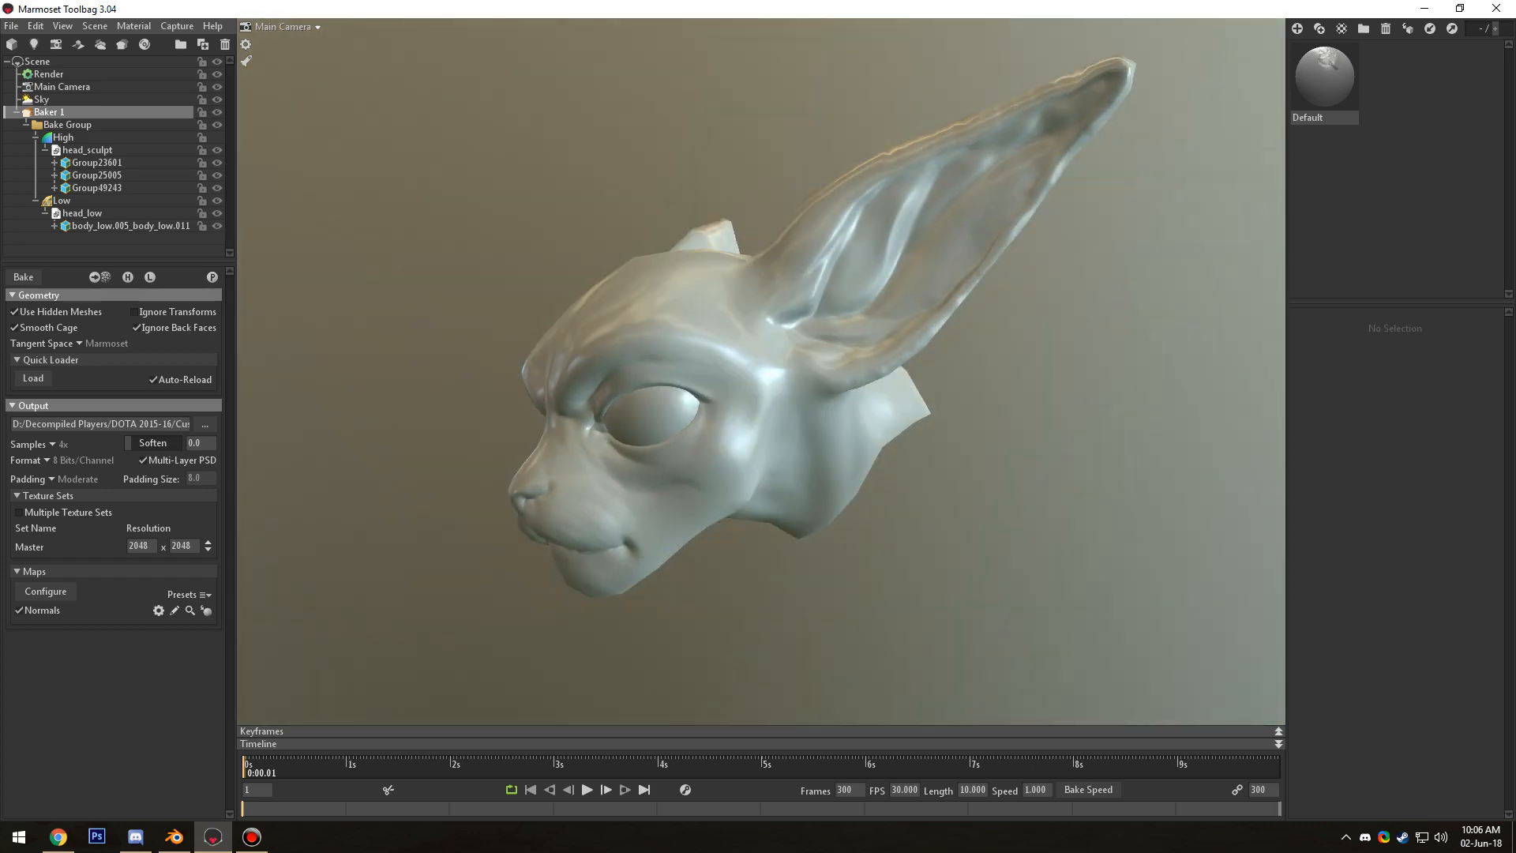
click(251, 837)
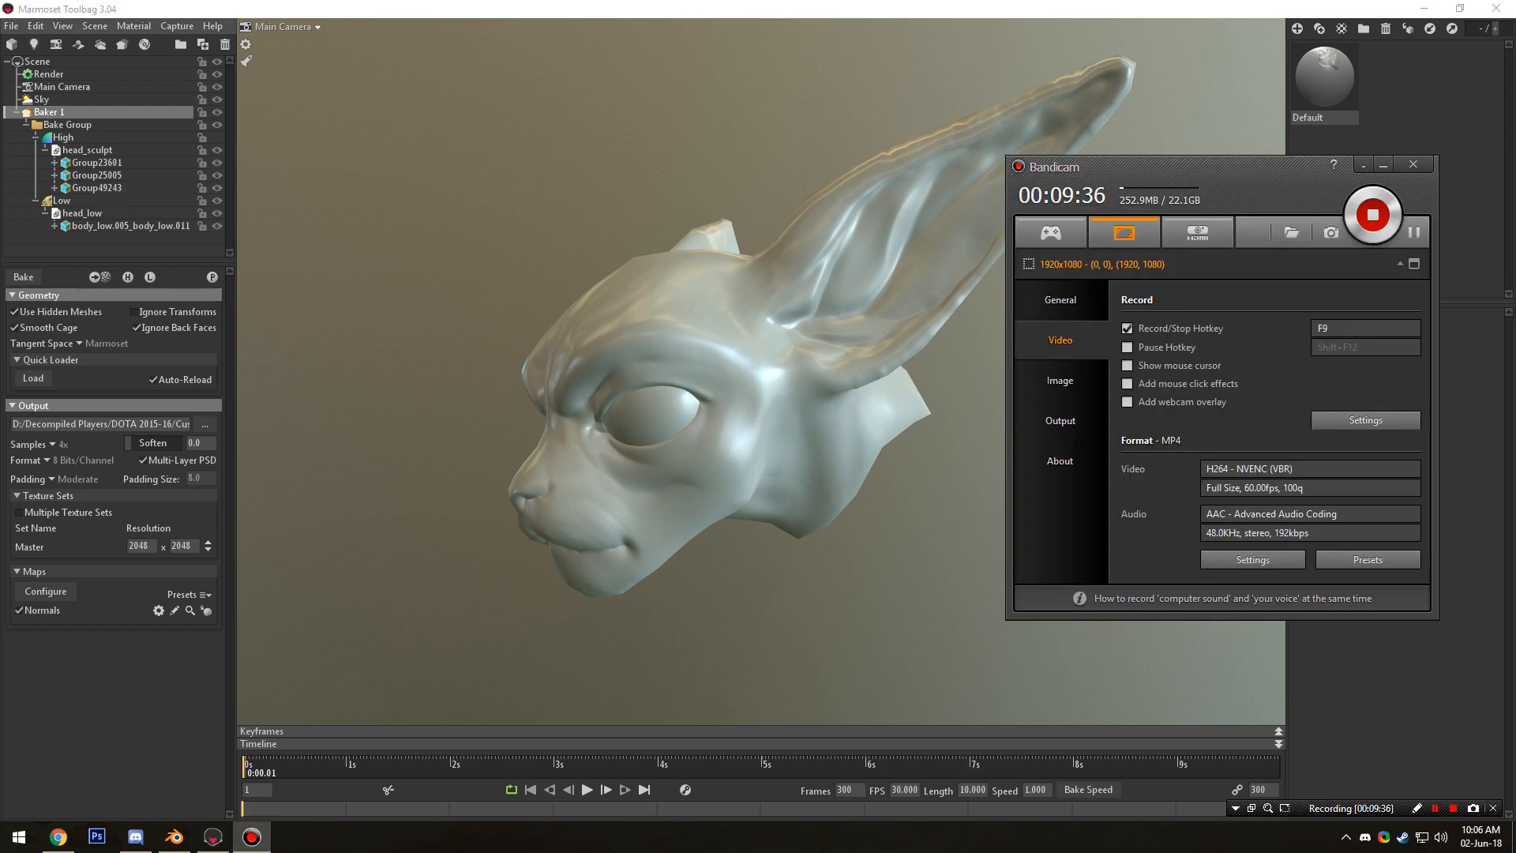